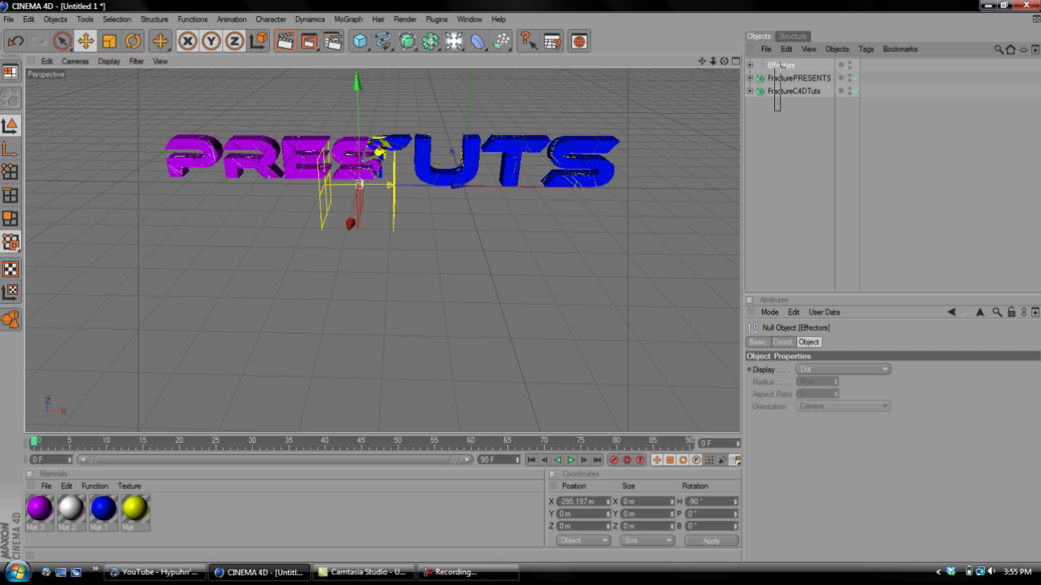
Add a Random Effector to both fractured text objects and give it a Sphere falloff.
drag(778, 64, 777, 110)
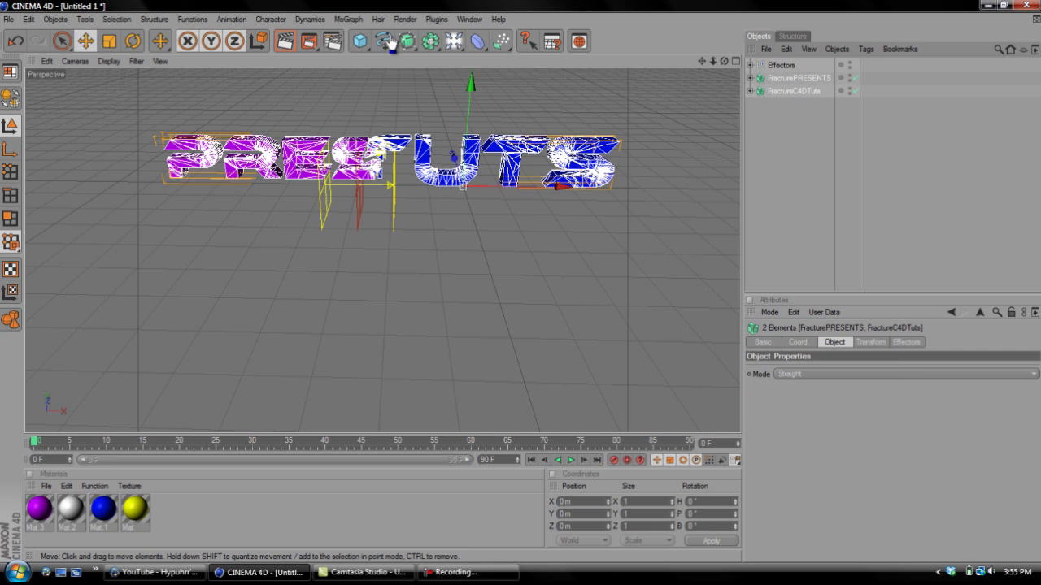
click(355, 20)
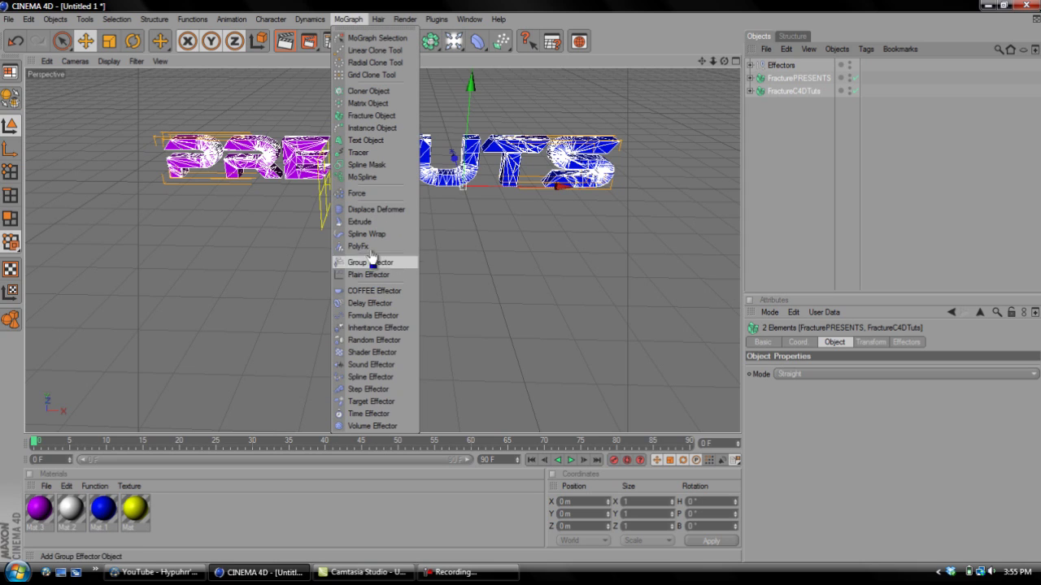
click(373, 340)
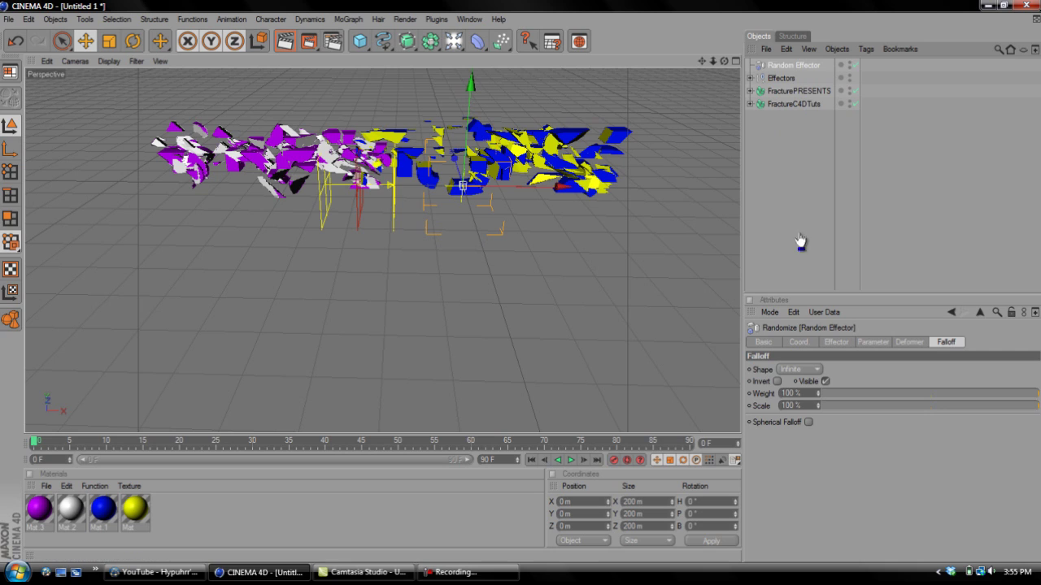
click(816, 370)
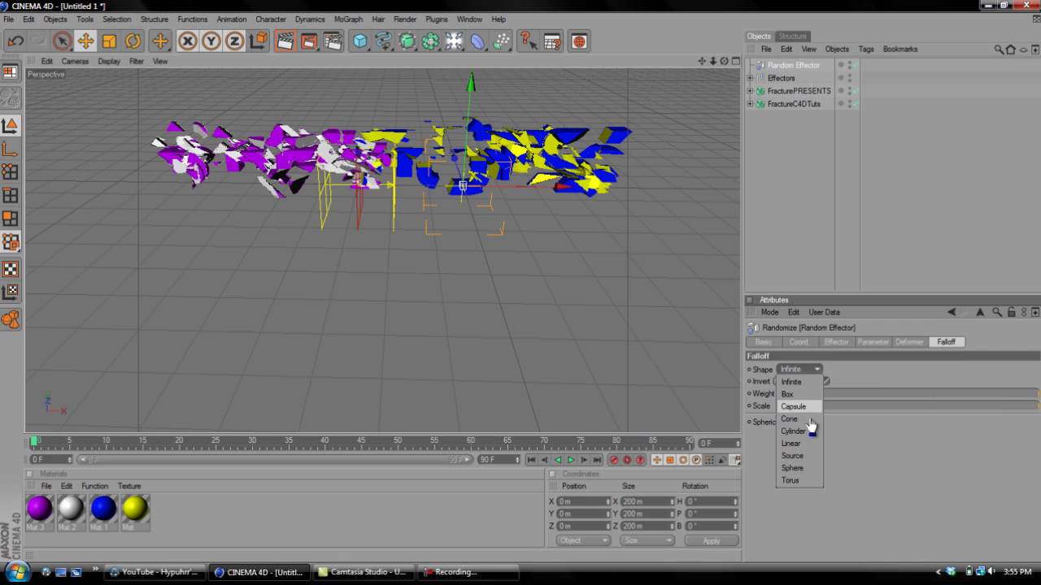
click(804, 469)
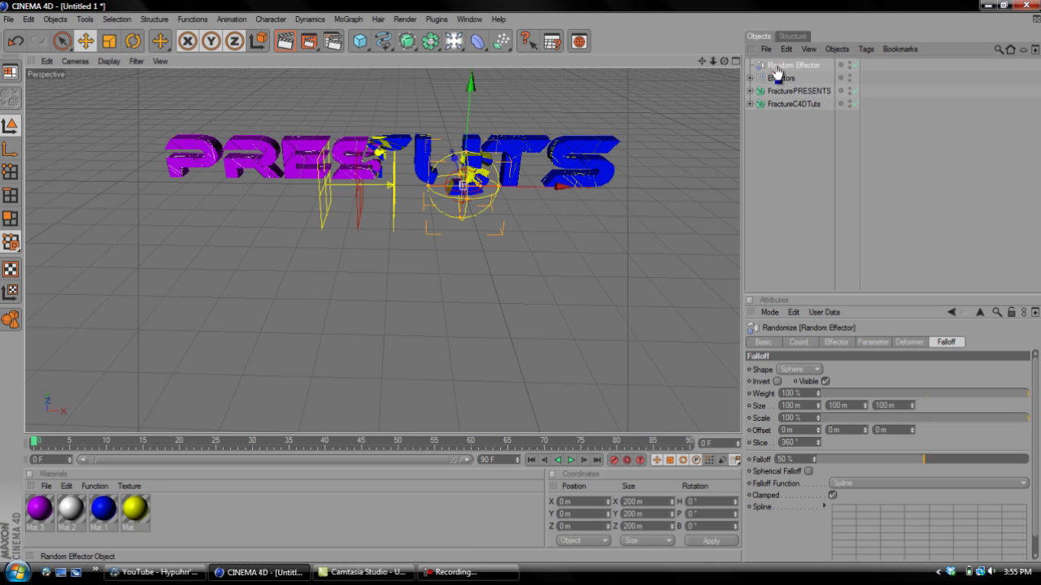
Nest the Random Effector in the Effectors group and slide the group along X toward the text centre.
drag(776, 71, 779, 78)
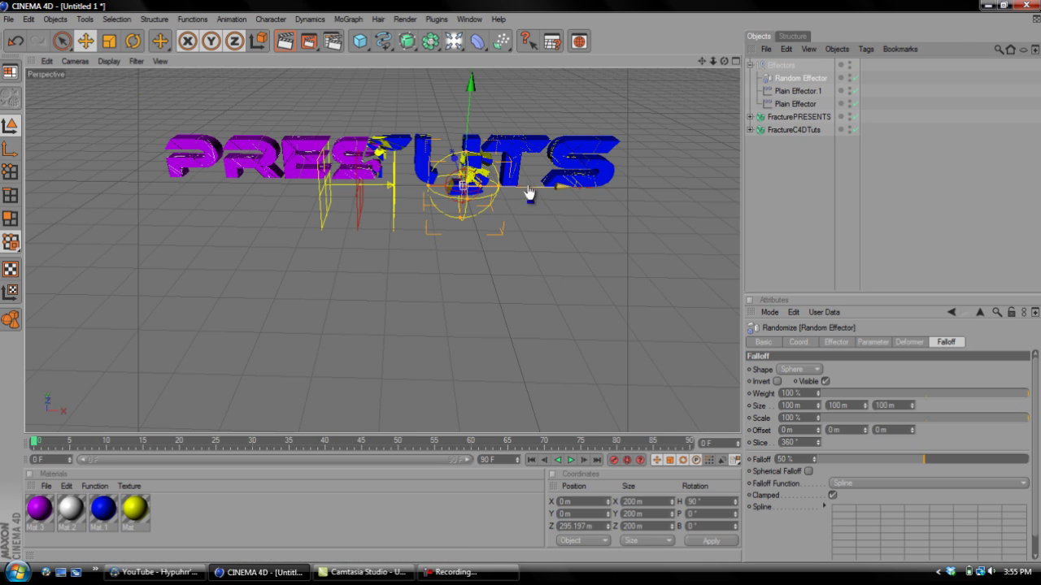
drag(528, 191, 520, 290)
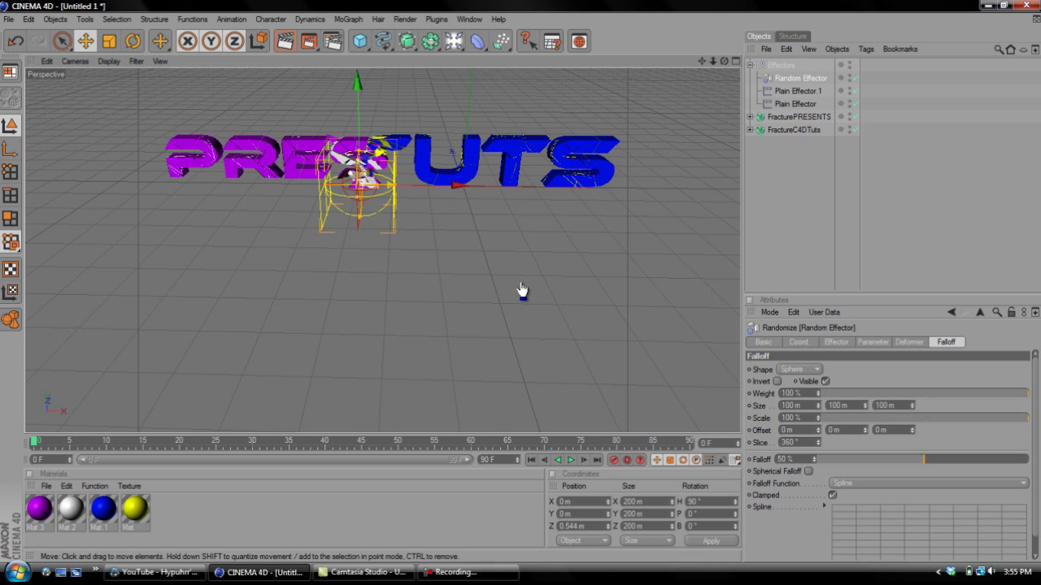
click(750, 65)
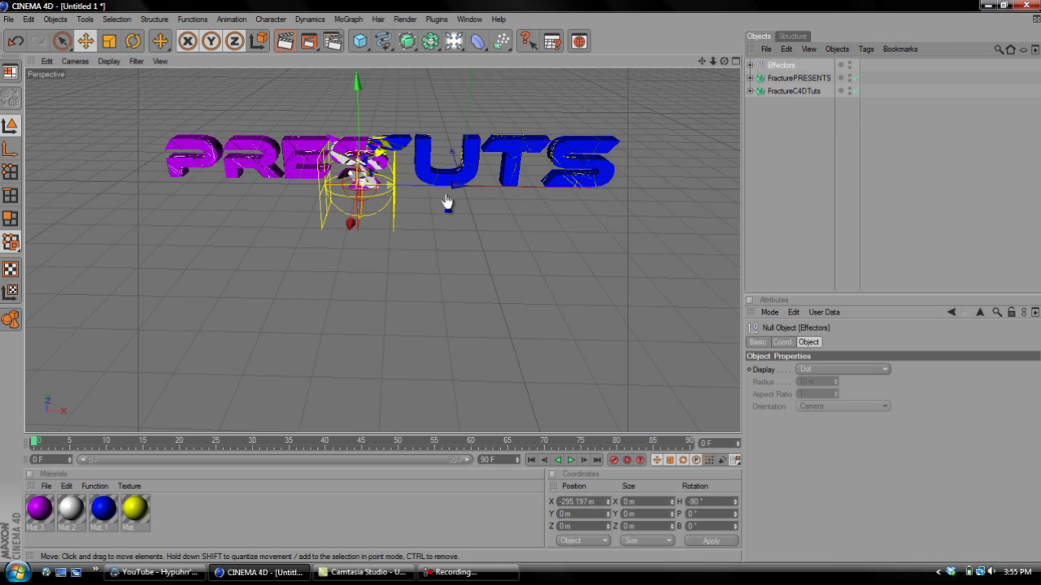
mouse_move(453, 193)
mouse_down()
mouse_move(522, 288)
mouse_move(565, 279)
mouse_move(525, 293)
mouse_up()
Raise the Random Effector's falloff to 100%.
click(750, 65)
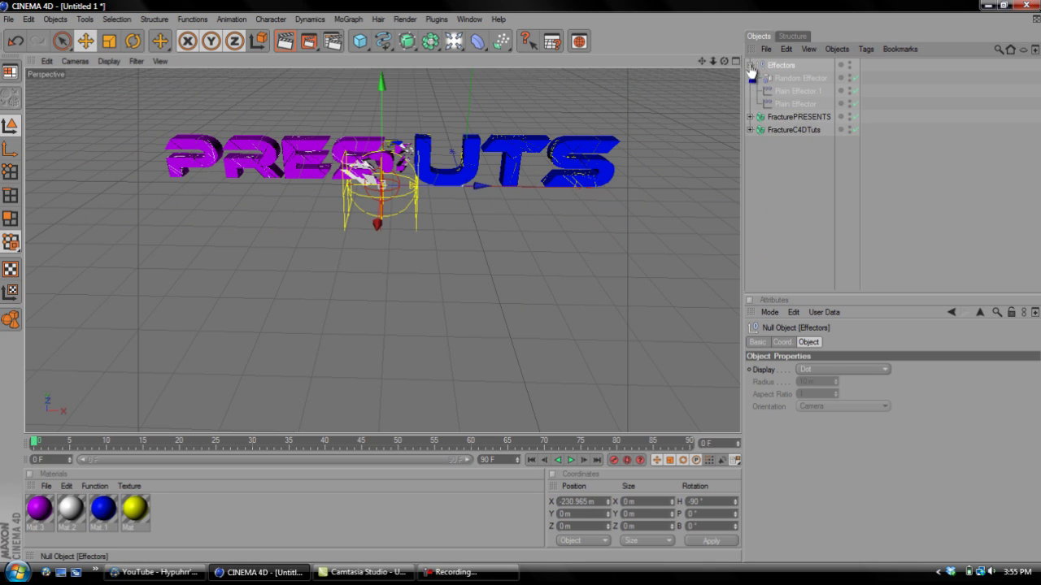
click(776, 79)
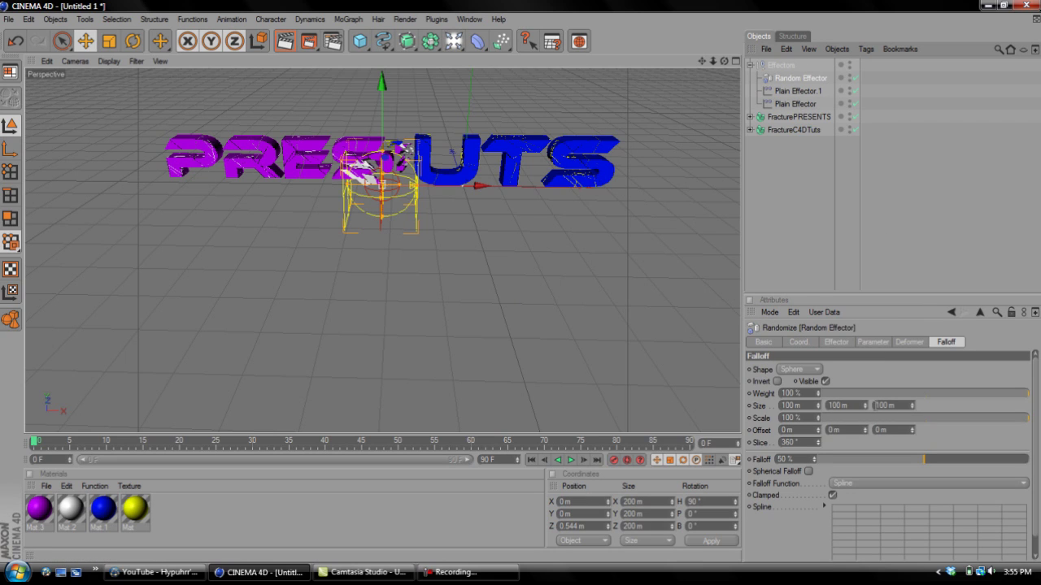
drag(925, 461, 1036, 462)
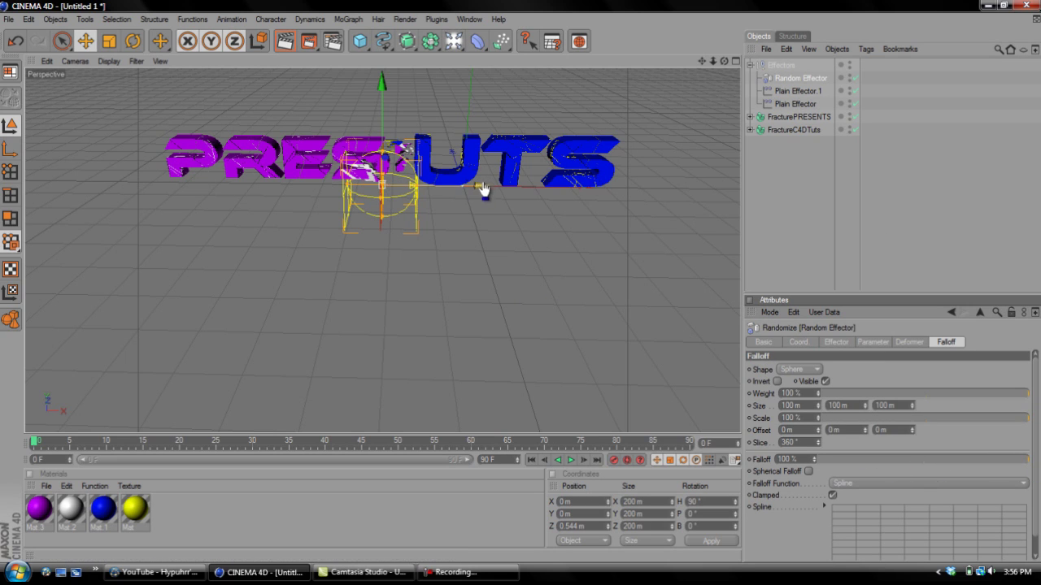
Undo the trial effector moves and show the Random Effector's Parameter settings.
drag(483, 186, 519, 291)
key(ctrl+z)
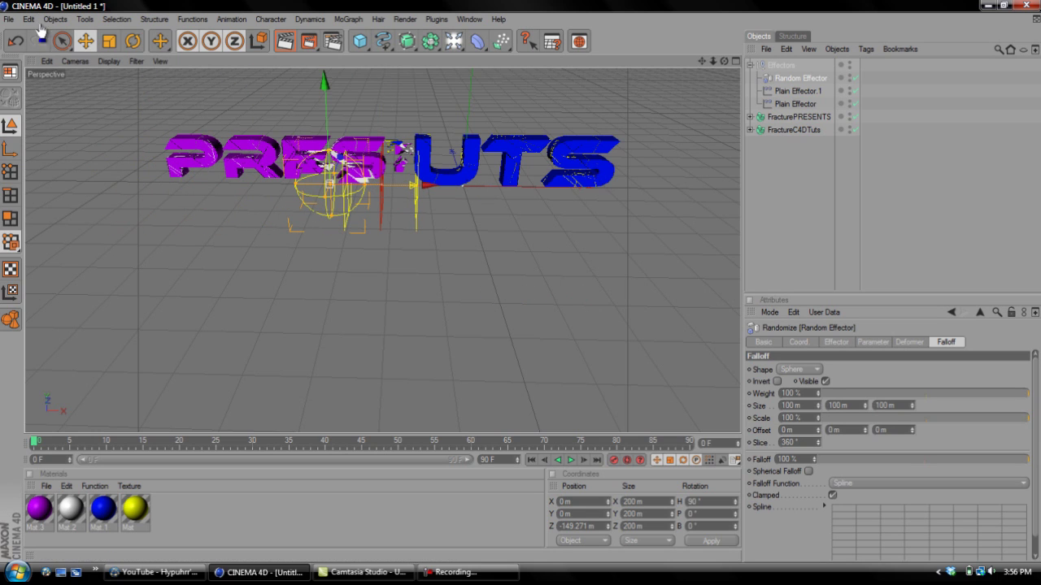
click(16, 42)
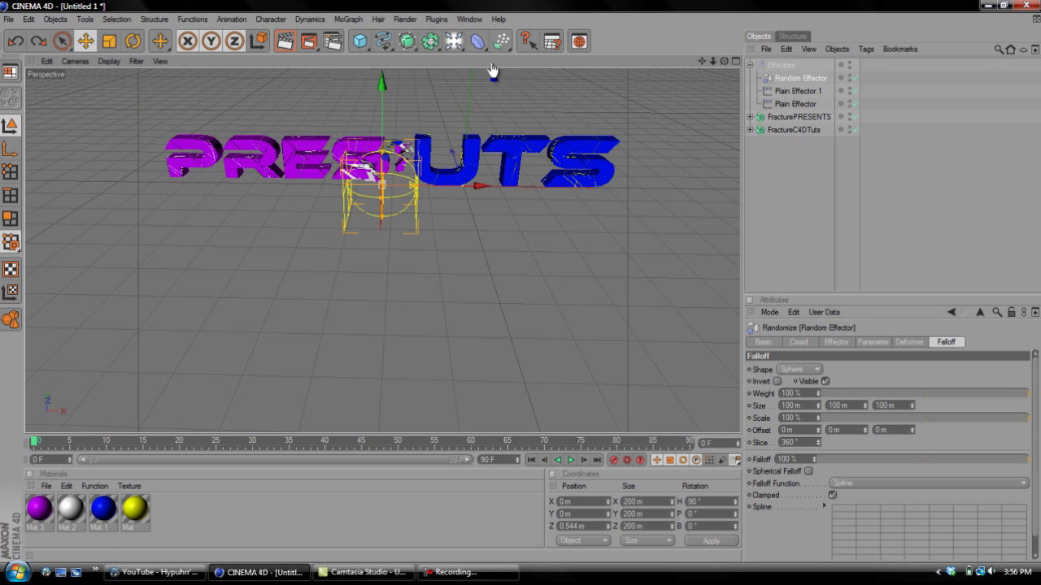
click(769, 66)
drag(474, 193, 521, 290)
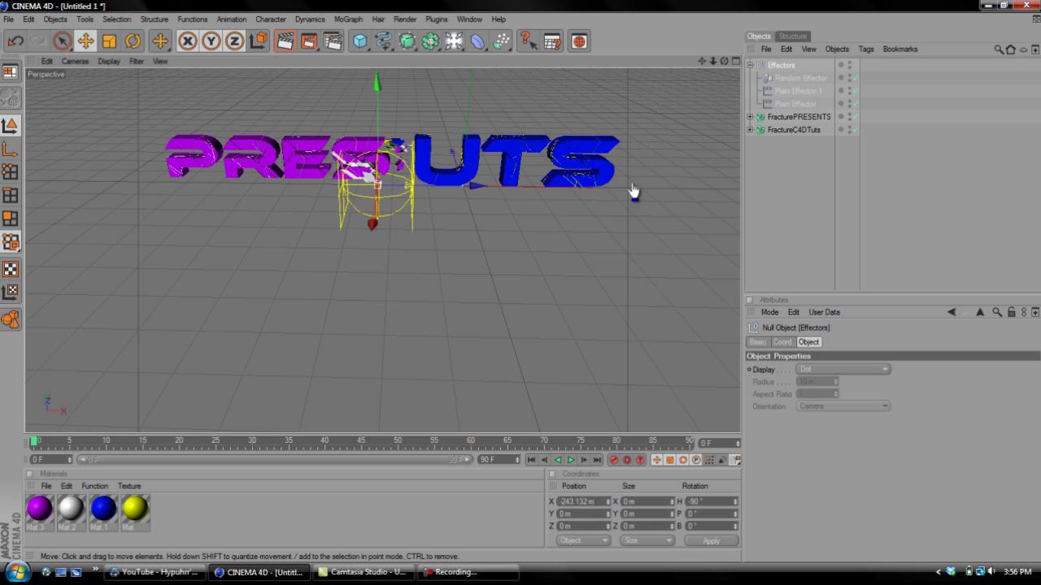
drag(780, 69, 782, 85)
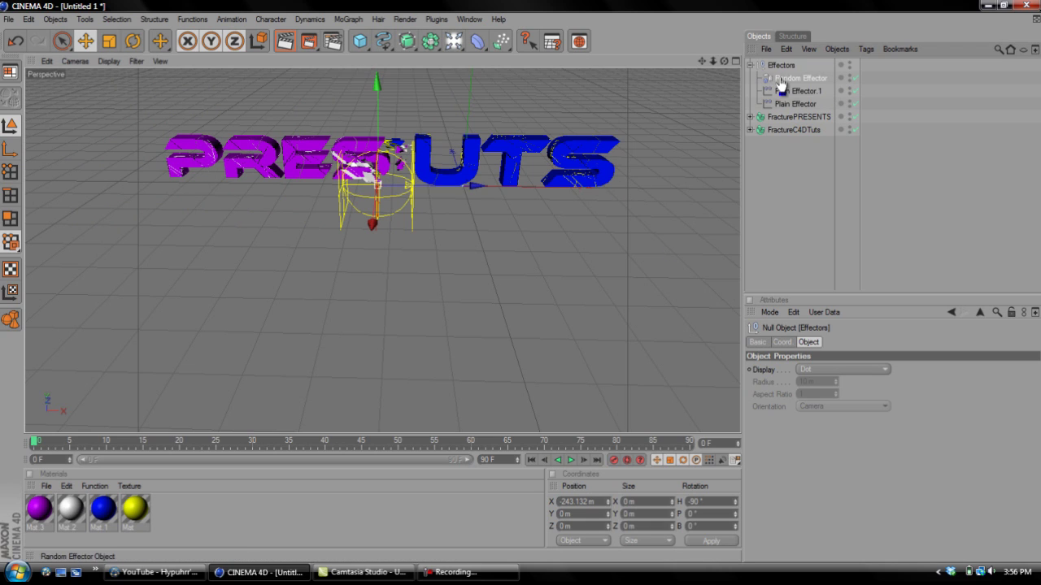
click(875, 342)
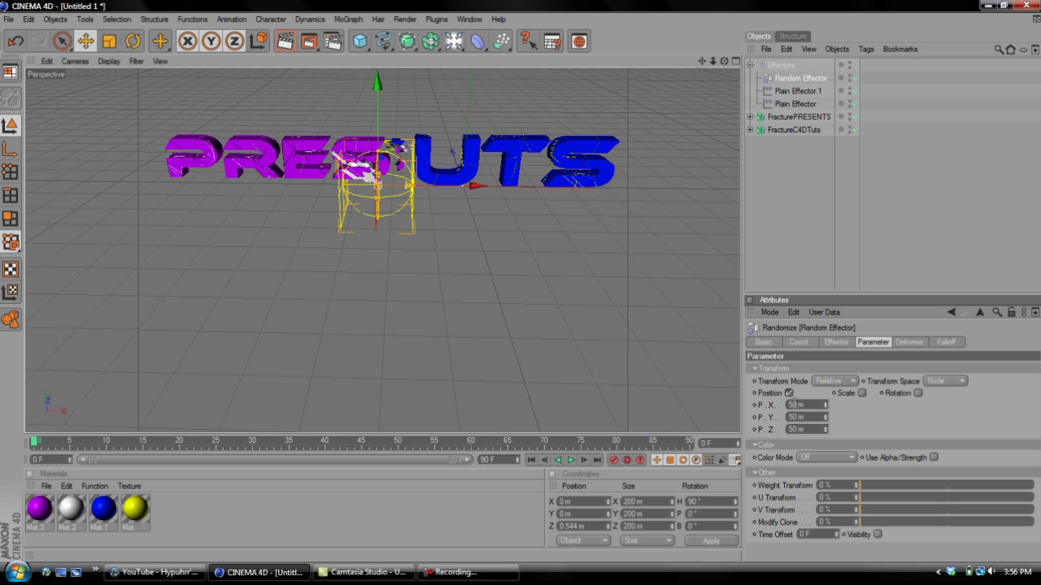
Set the random position offsets to P.X 73, P.Y 110 and P.Z 142 m.
double_click(793, 404)
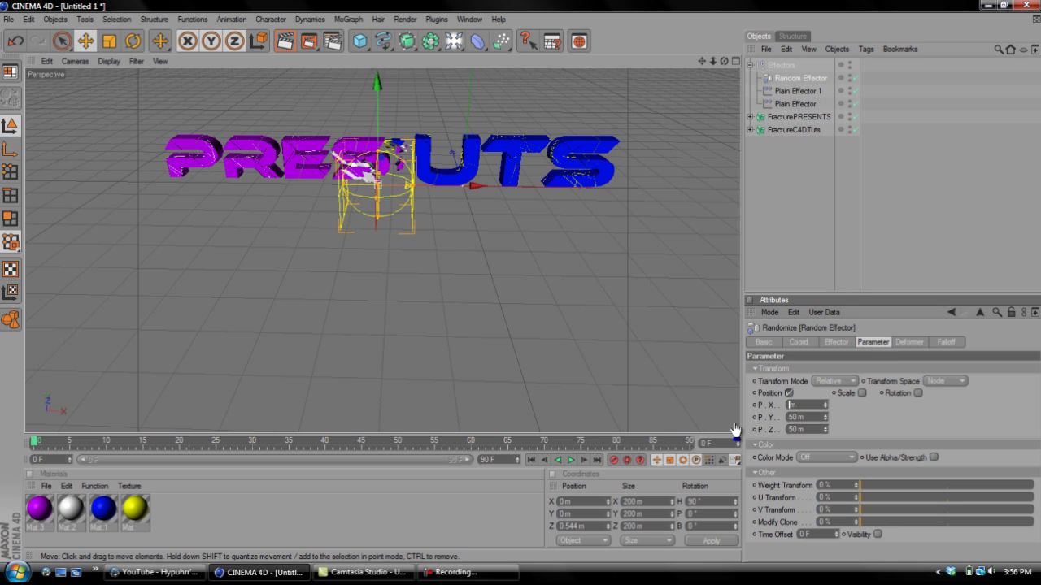
text(75)
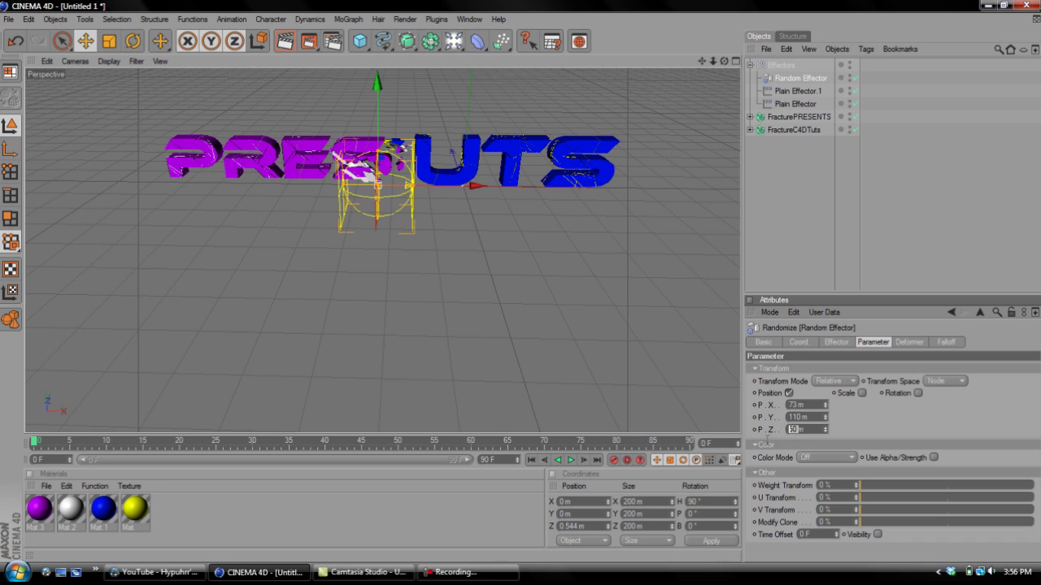
key(BackSpace)
text(2)
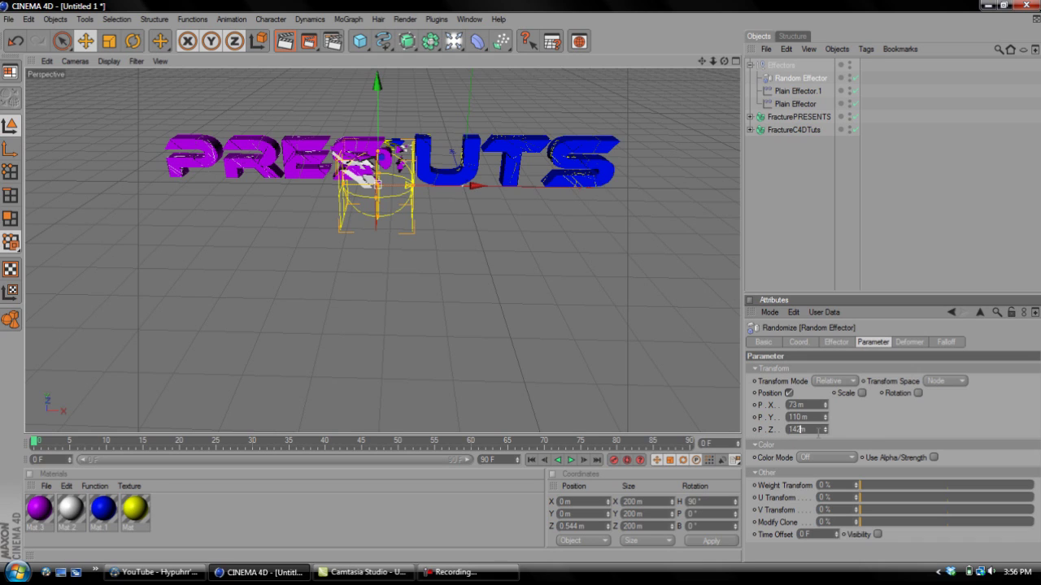
key(Return)
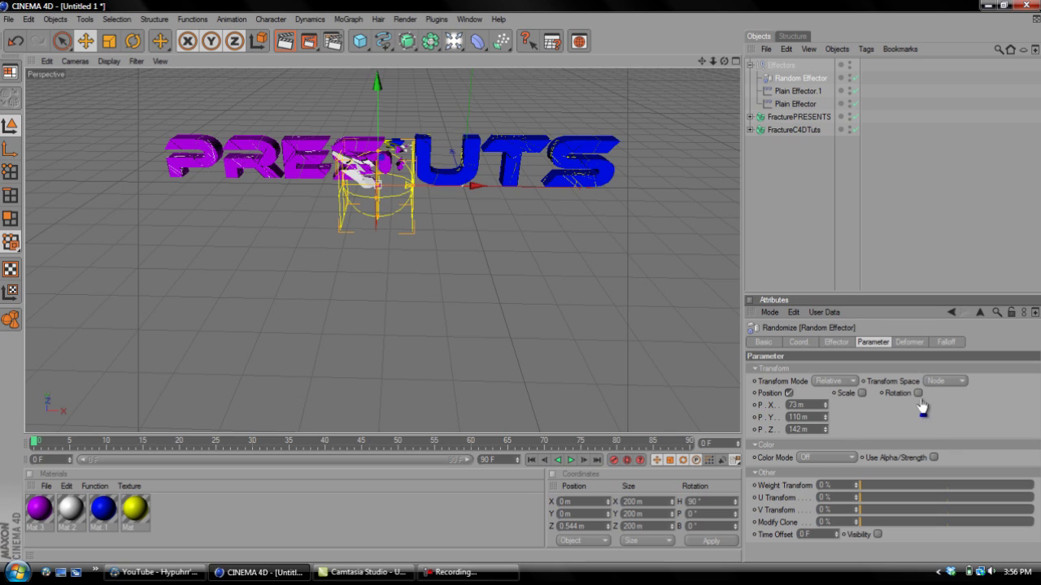
Enable random rotation with R.H 75°, R.P 86° and R.B 86°.
click(917, 392)
text(75)
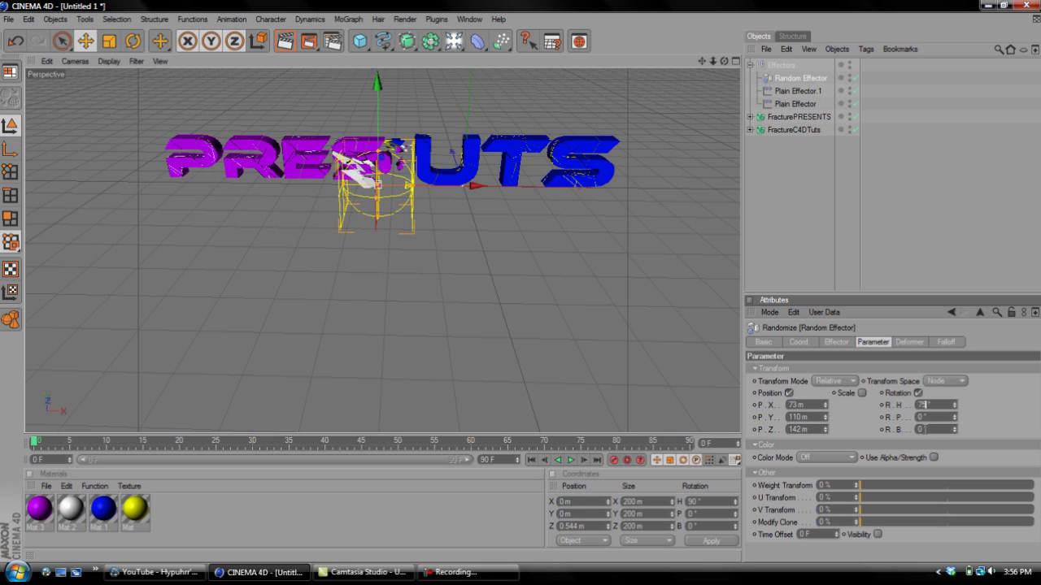
text(1)
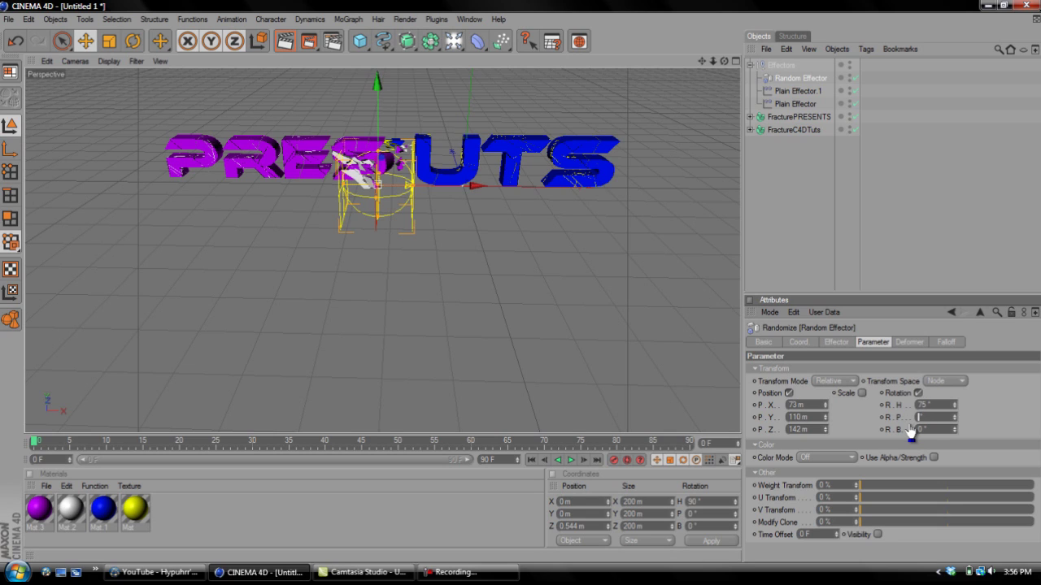
click(921, 428)
text(86)
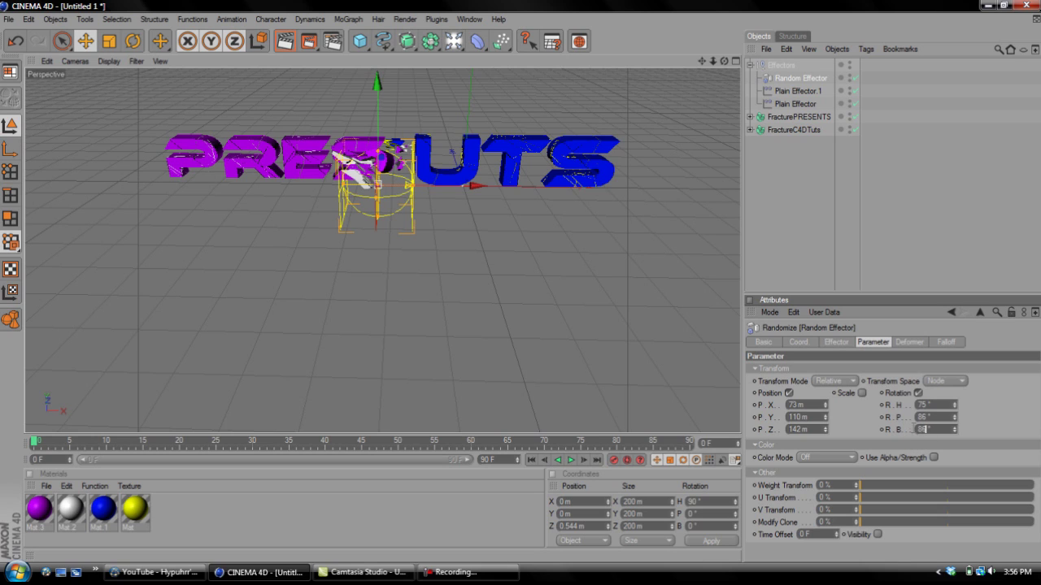
click(884, 430)
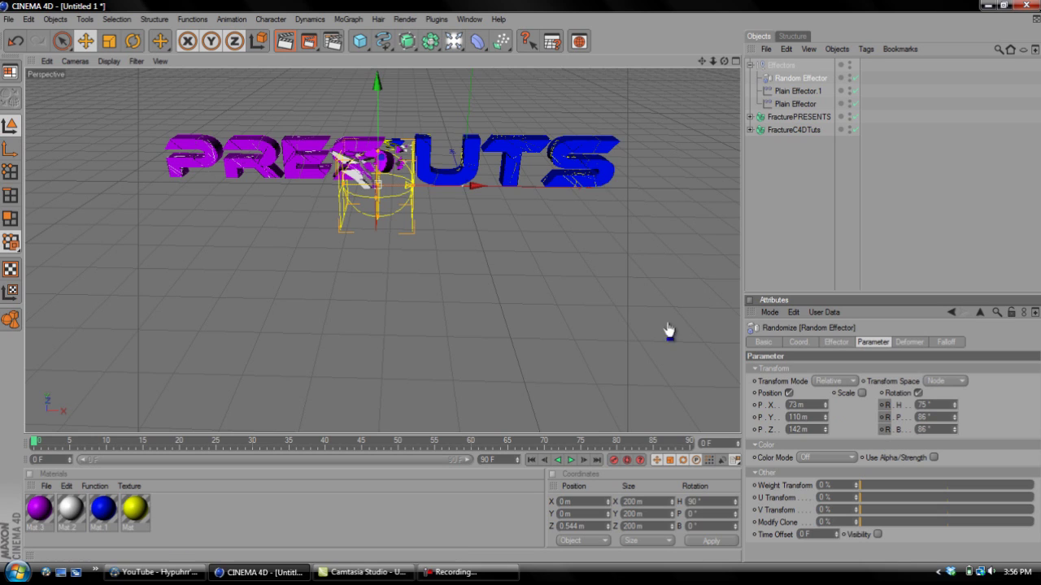
Try moving the effector sphere across PRESENTS, then undo the move.
click(748, 66)
drag(479, 209, 521, 291)
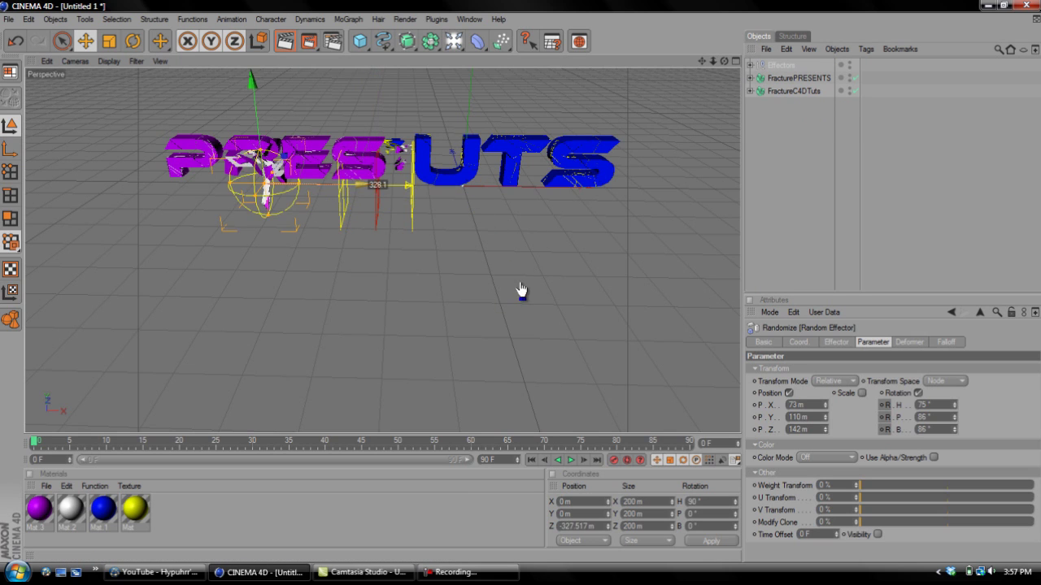
key(ctrl+z)
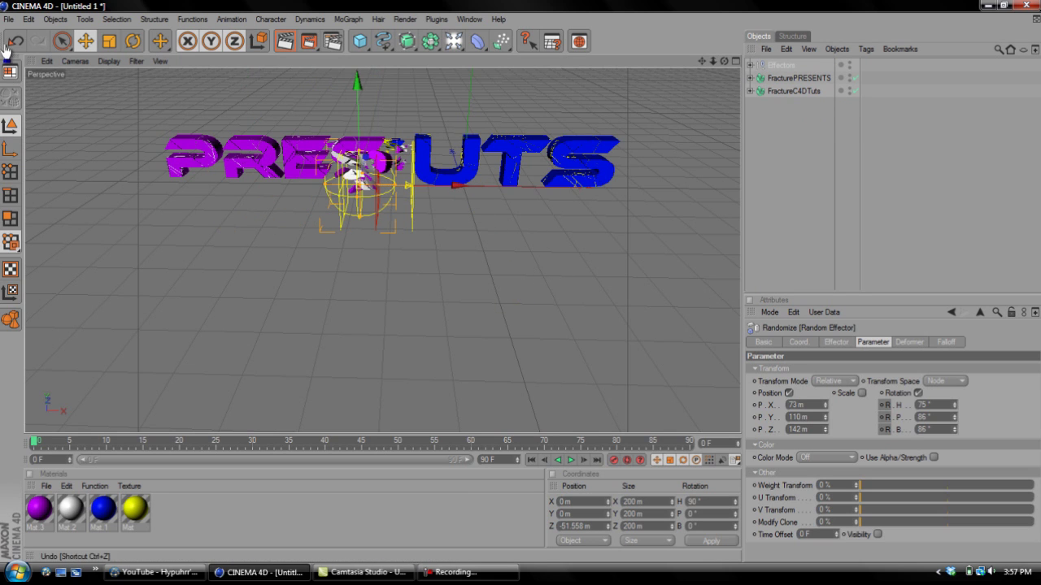
click(12, 42)
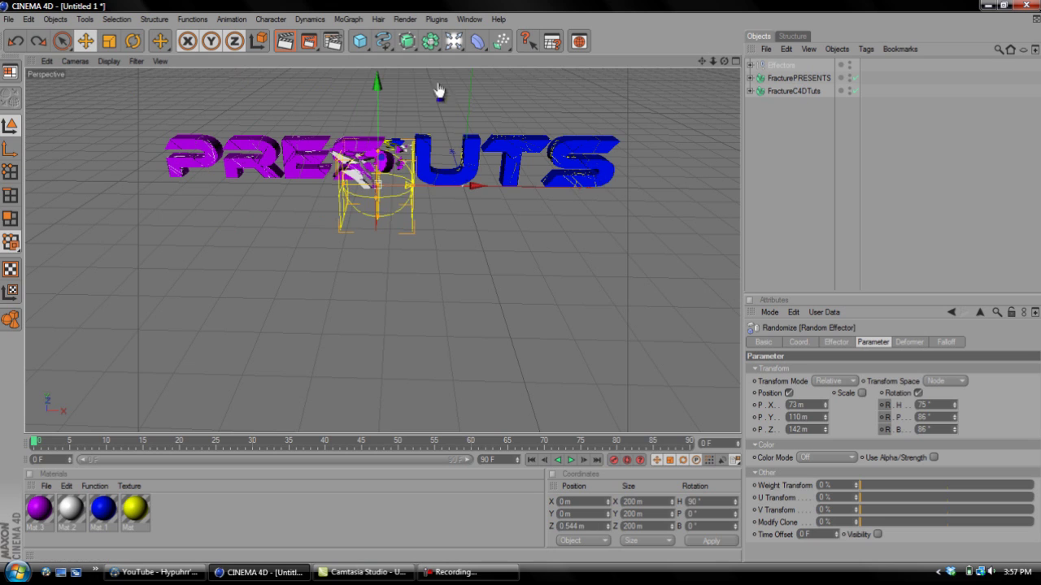
Place the Effectors group at about -166 m on X, at the gap between the words.
click(769, 66)
mouse_move(478, 211)
mouse_down()
mouse_move(521, 291)
mouse_move(475, 260)
mouse_up()
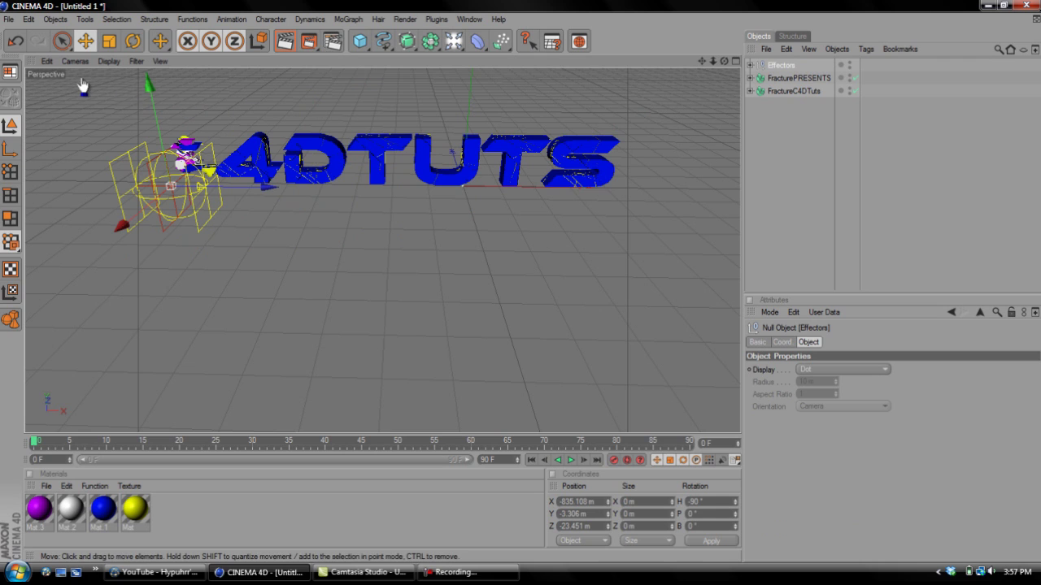
click(13, 44)
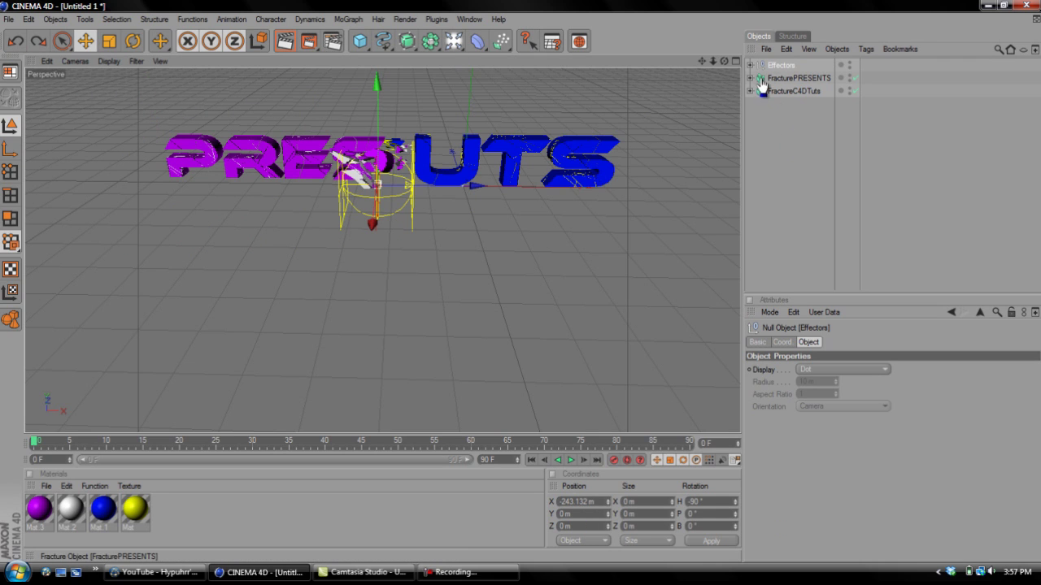
mouse_move(474, 193)
mouse_down()
mouse_move(511, 288)
mouse_move(525, 286)
mouse_up()
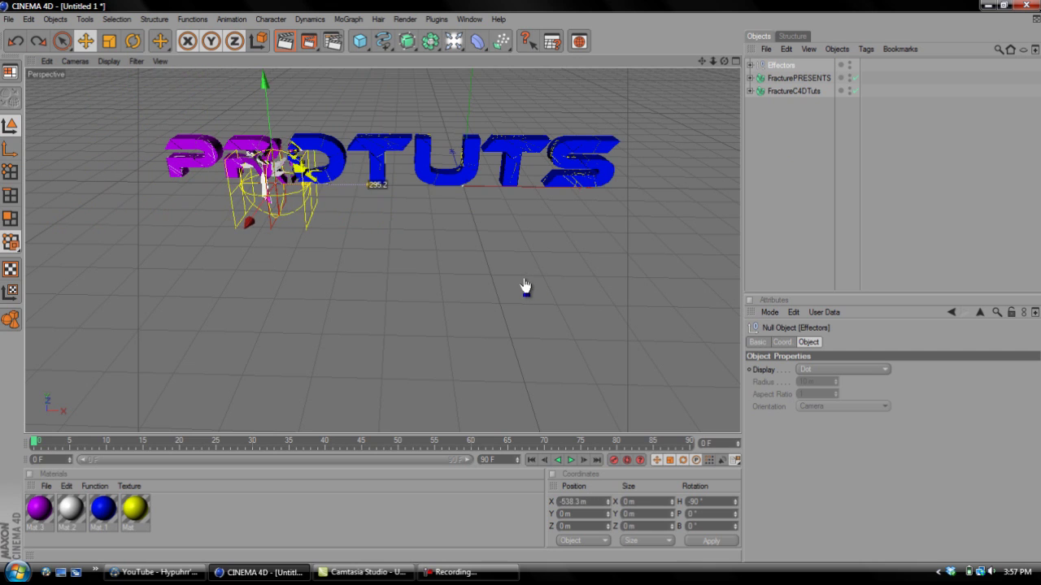
mouse_move(525, 286)
mouse_down()
mouse_move(514, 290)
mouse_move(521, 287)
mouse_up()
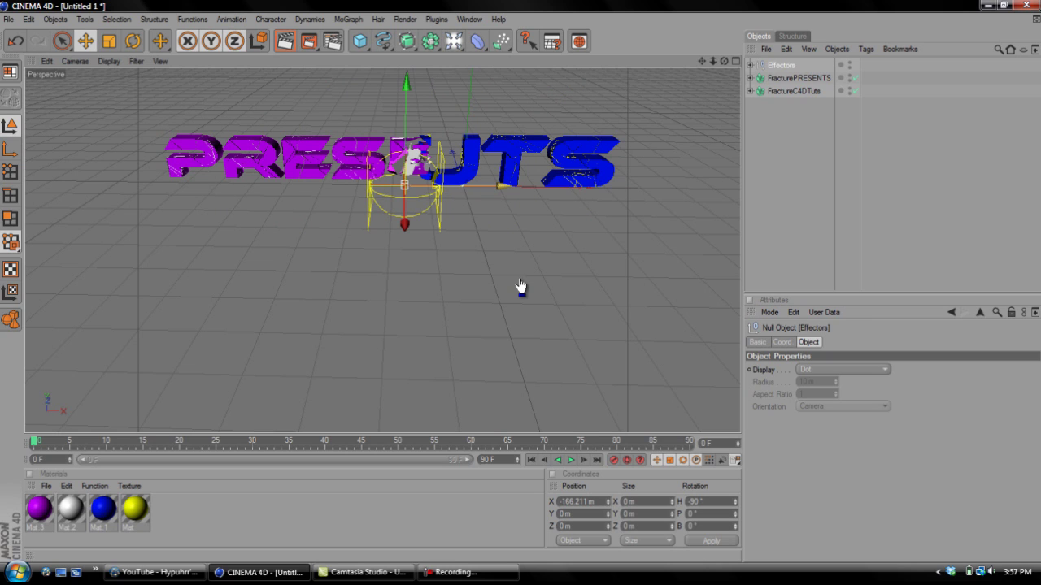
click(750, 65)
Check the Random Effector's falloff and set the scene length to 150 frames.
click(776, 78)
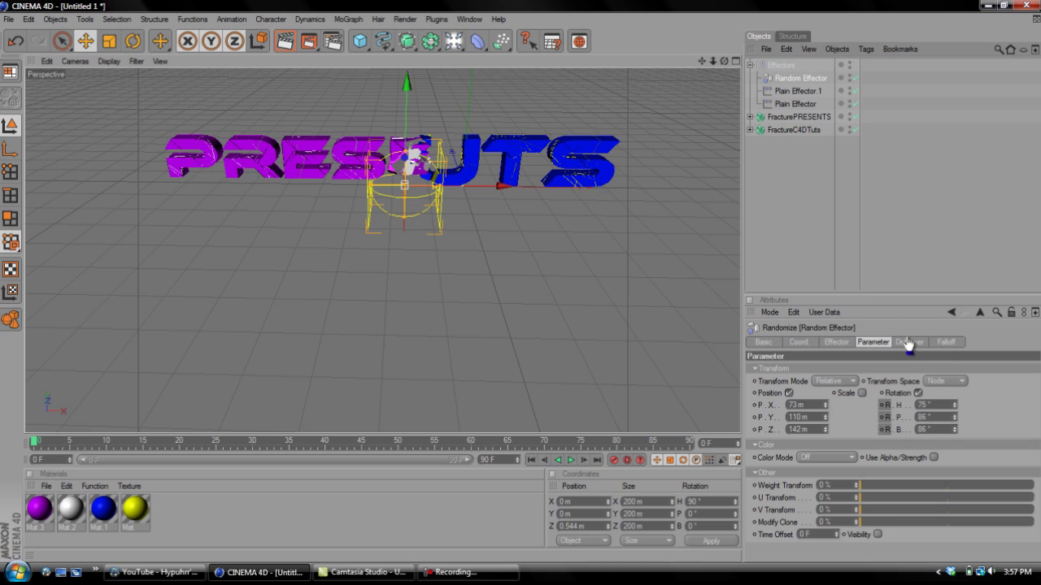
click(945, 343)
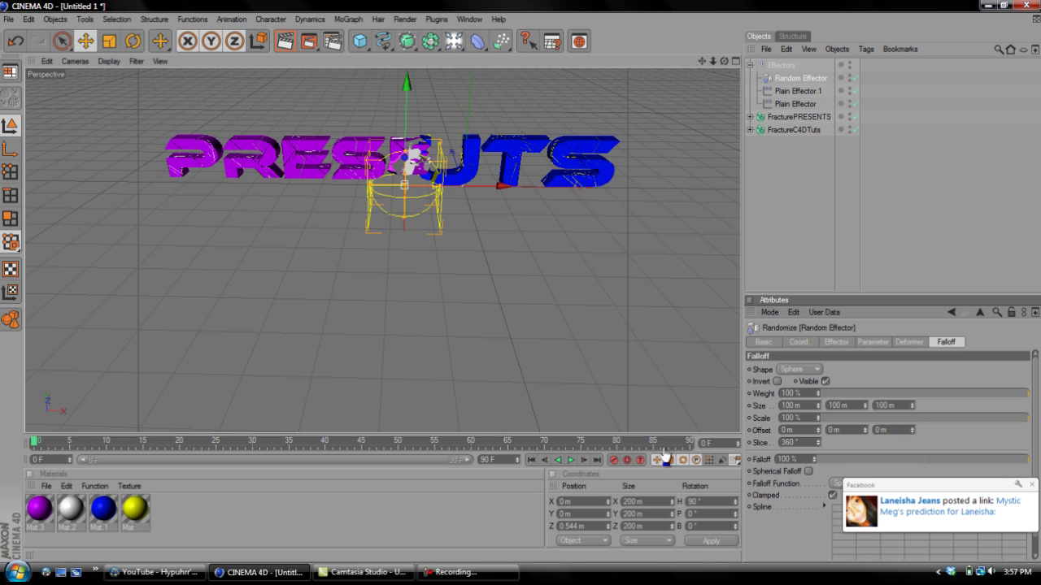
click(484, 459)
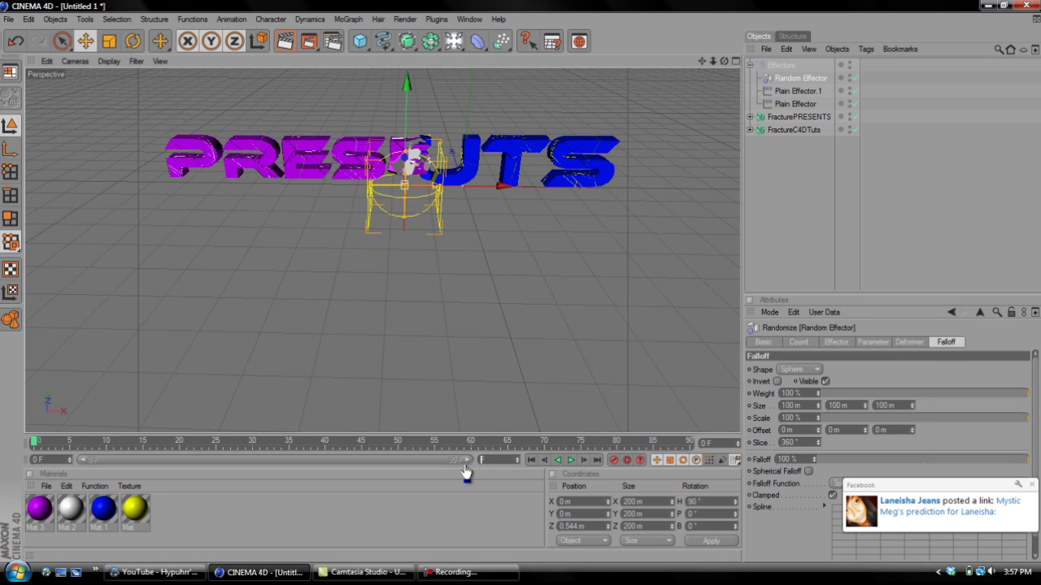
text(150)
key(Return)
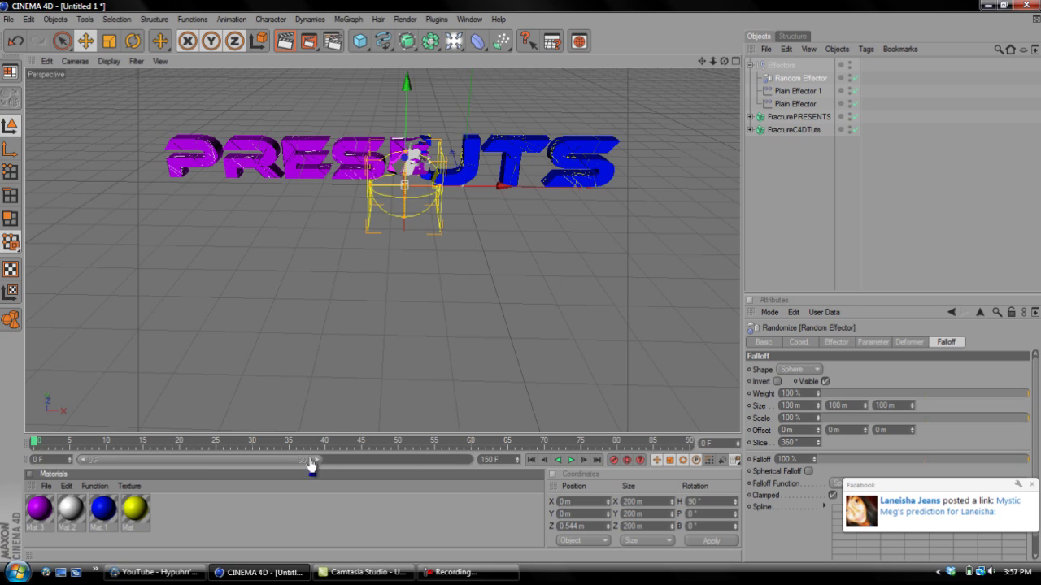
drag(309, 460, 501, 465)
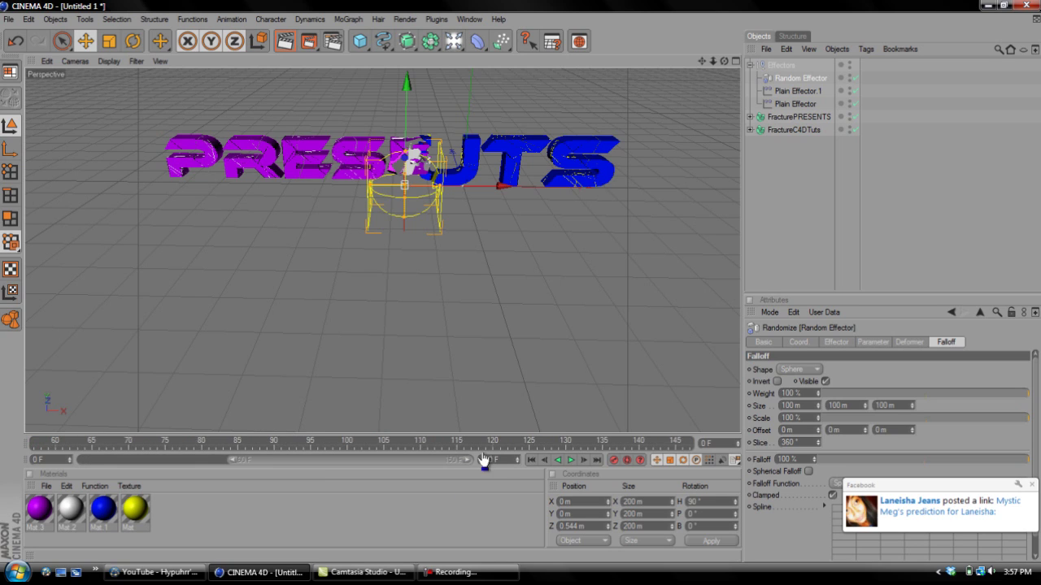
Move the Effectors group far left and keyframe its position at frame 0.
click(429, 314)
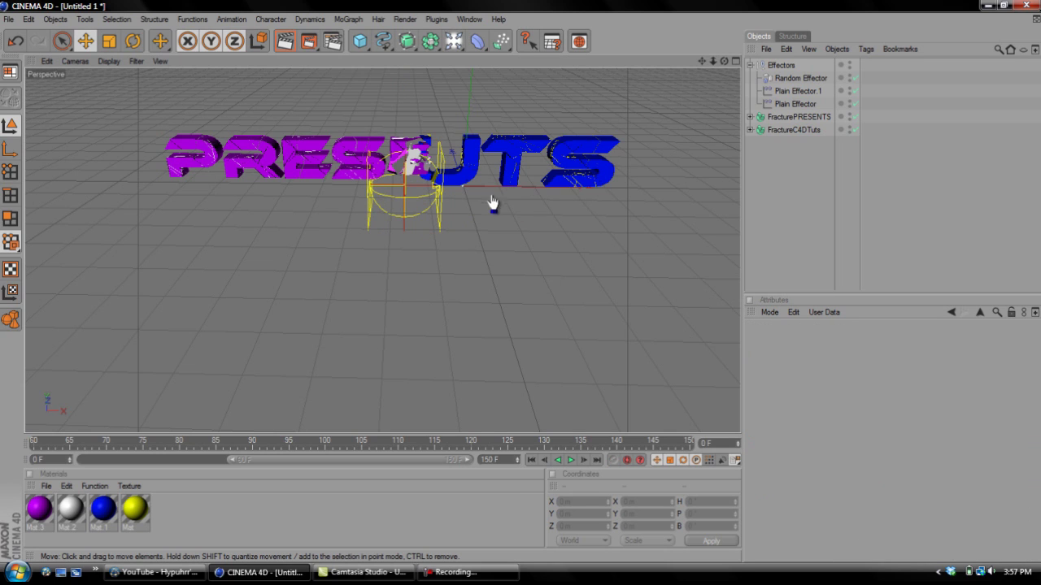
click(750, 65)
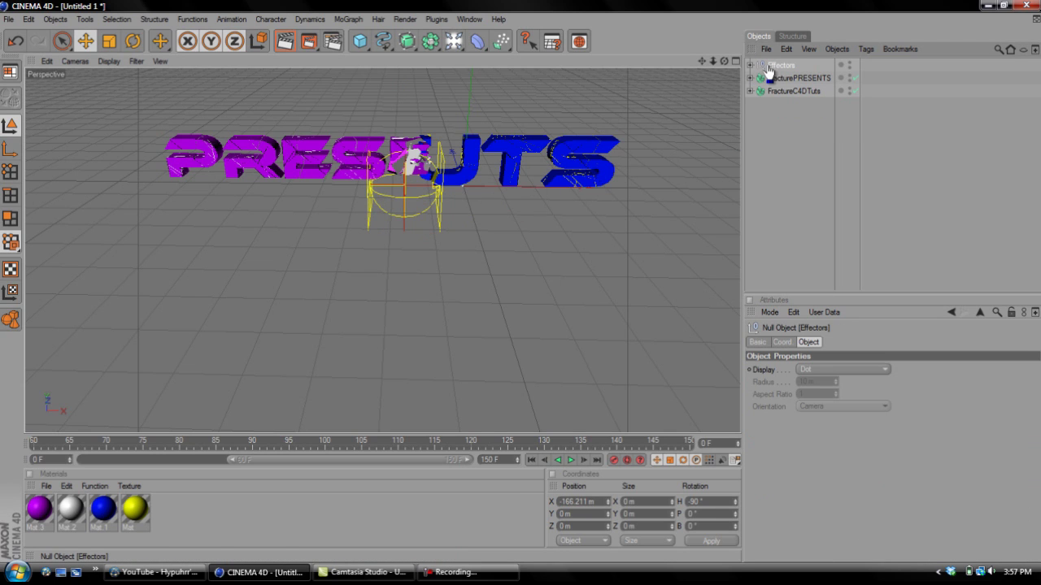
drag(480, 195, 521, 289)
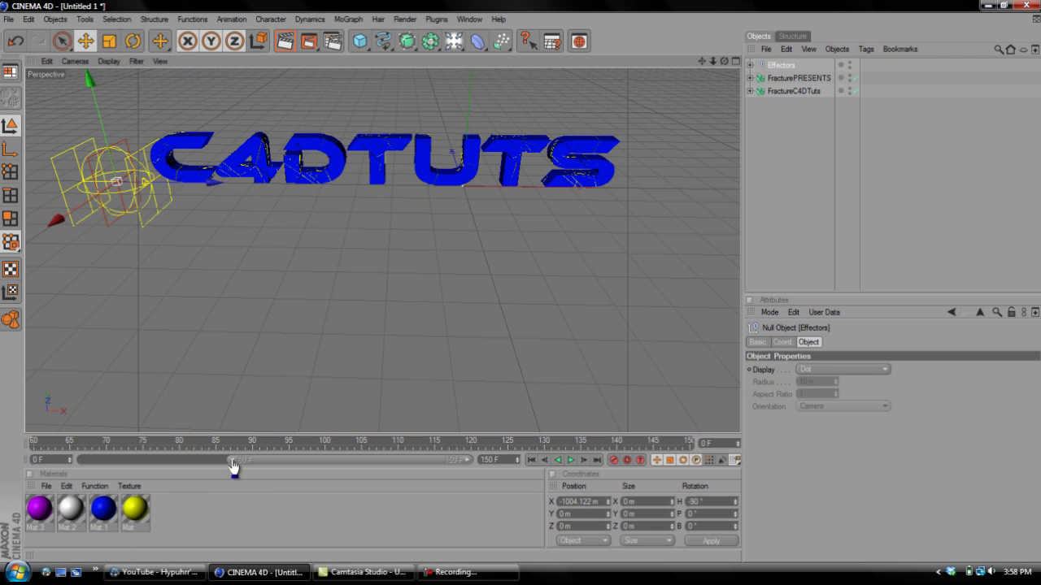
drag(234, 461, 45, 464)
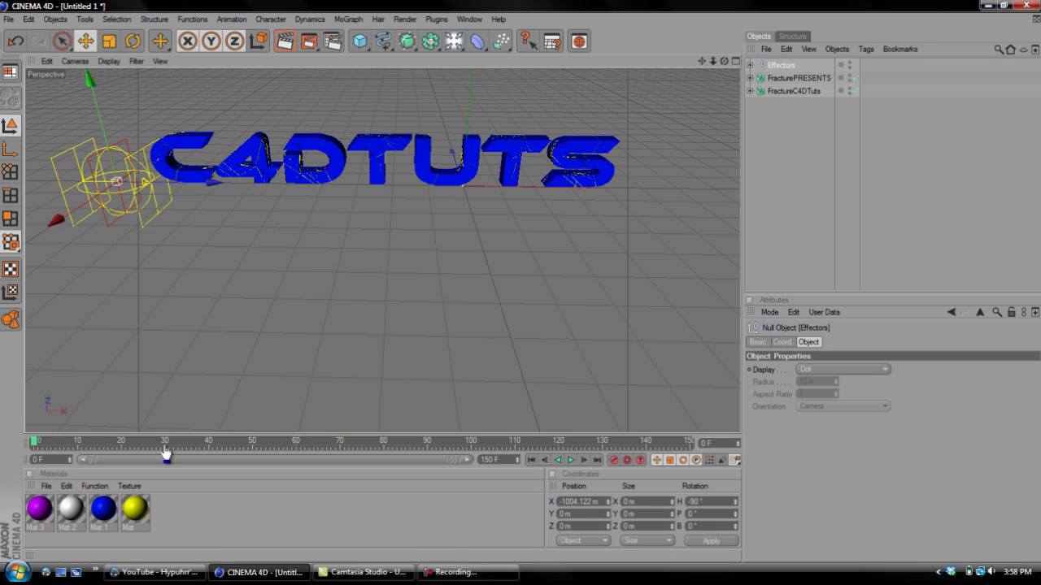
click(613, 462)
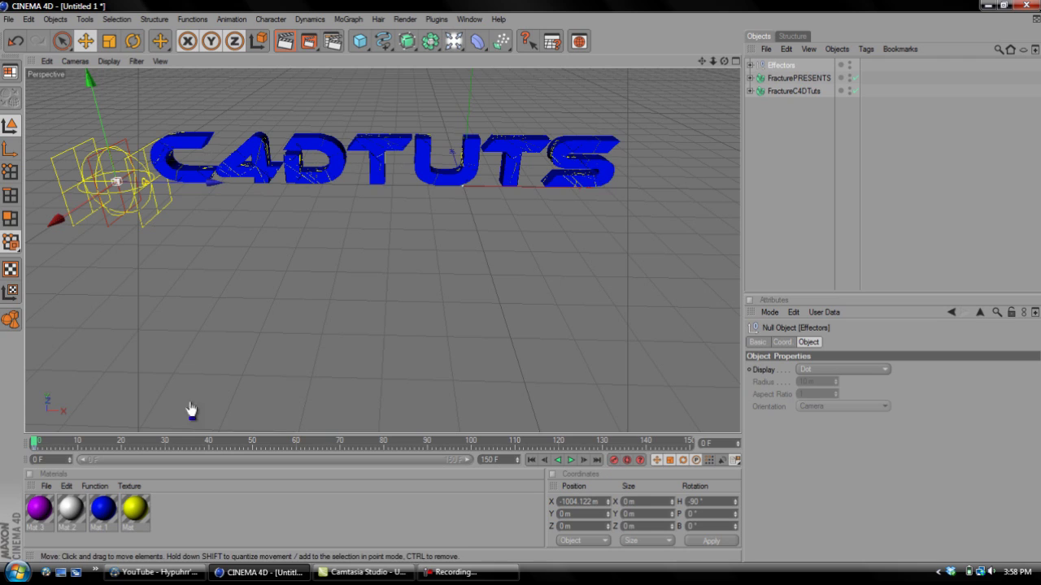
At frame 150, move the Effectors group right, keyframe it, and play the animation.
click(38, 443)
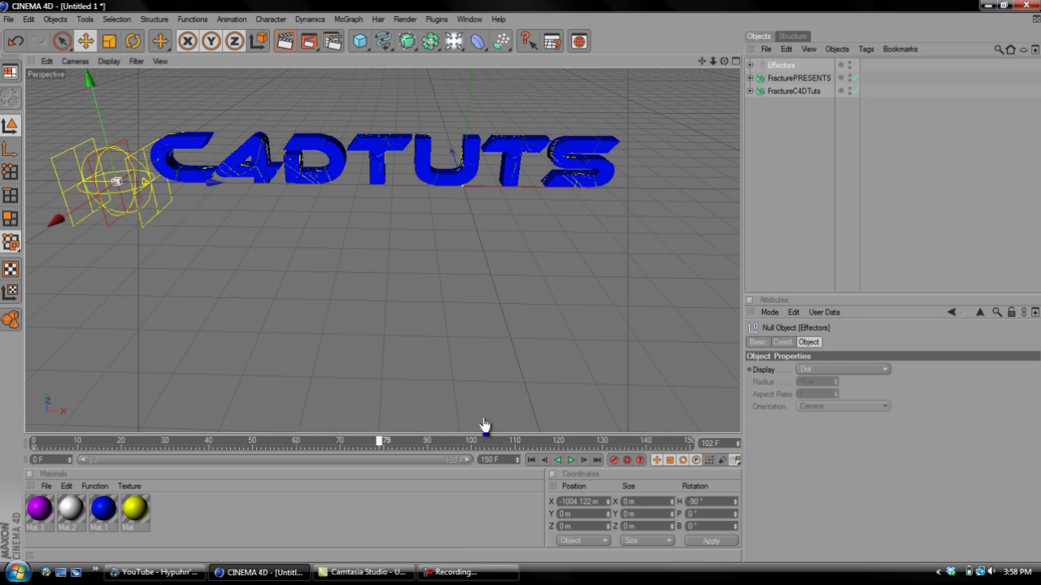
drag(484, 426, 705, 446)
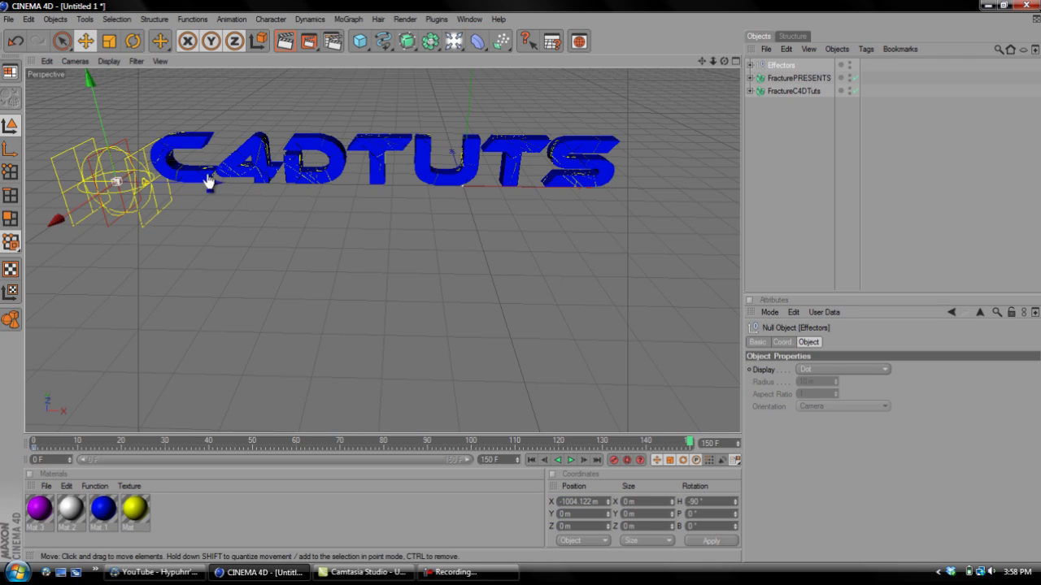
drag(522, 290, 522, 288)
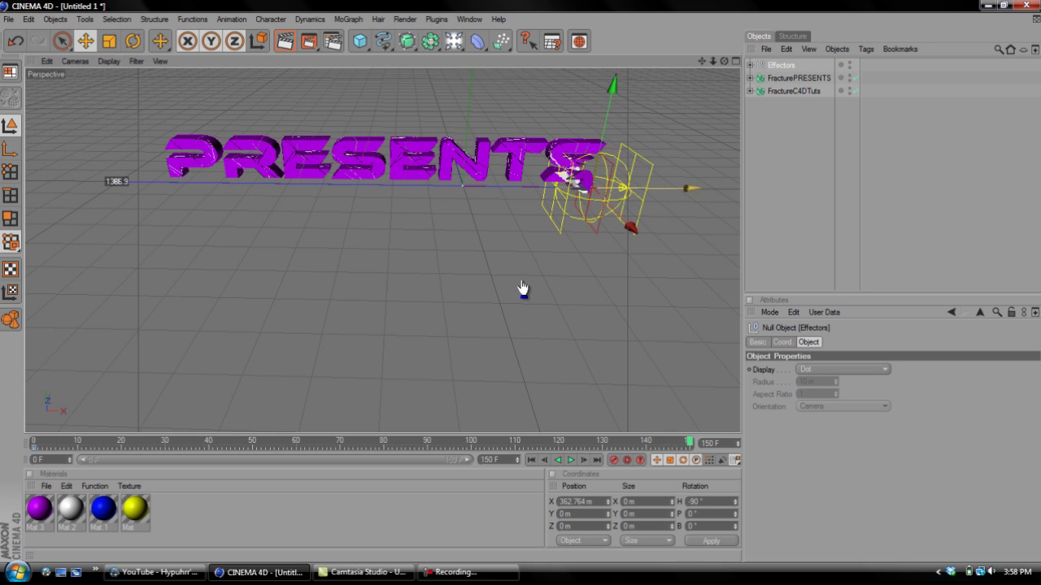
drag(523, 288, 525, 289)
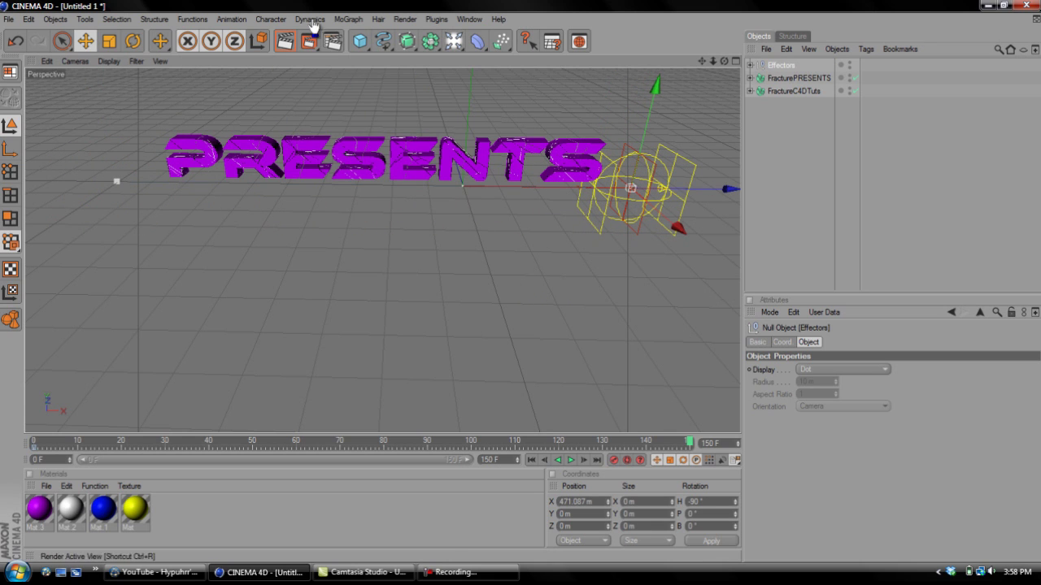
click(614, 460)
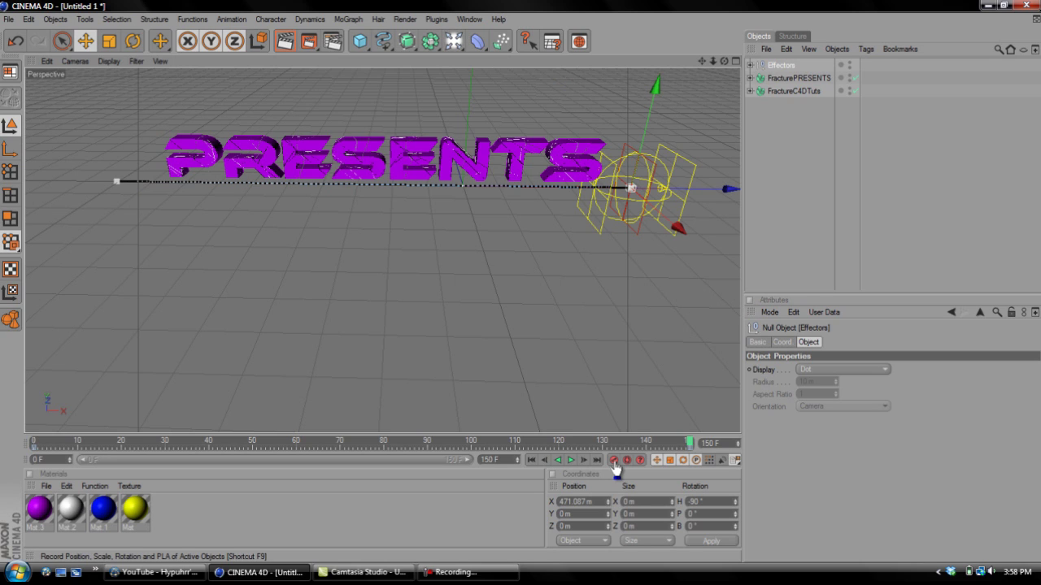
click(570, 461)
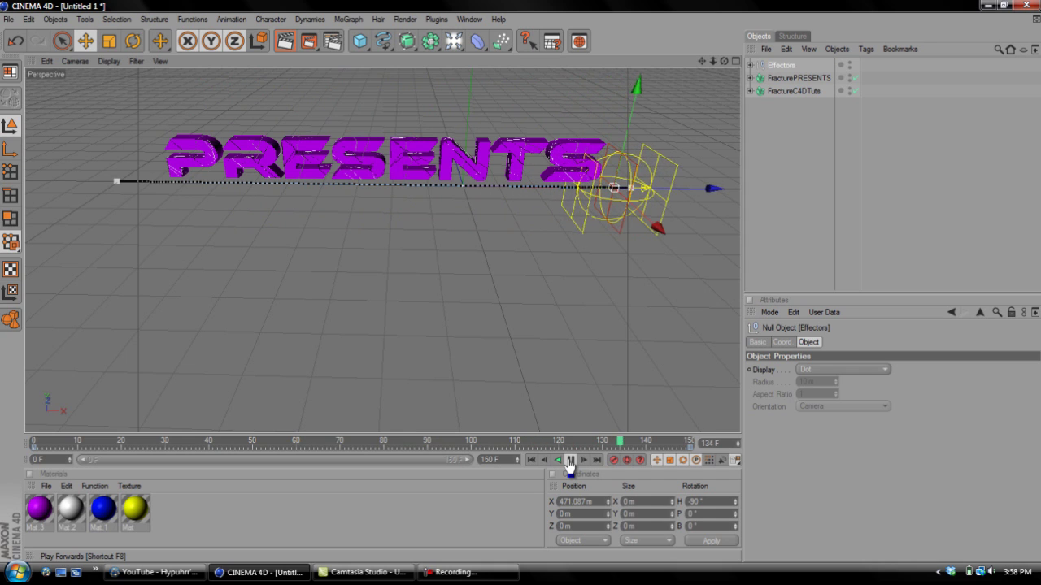
click(570, 461)
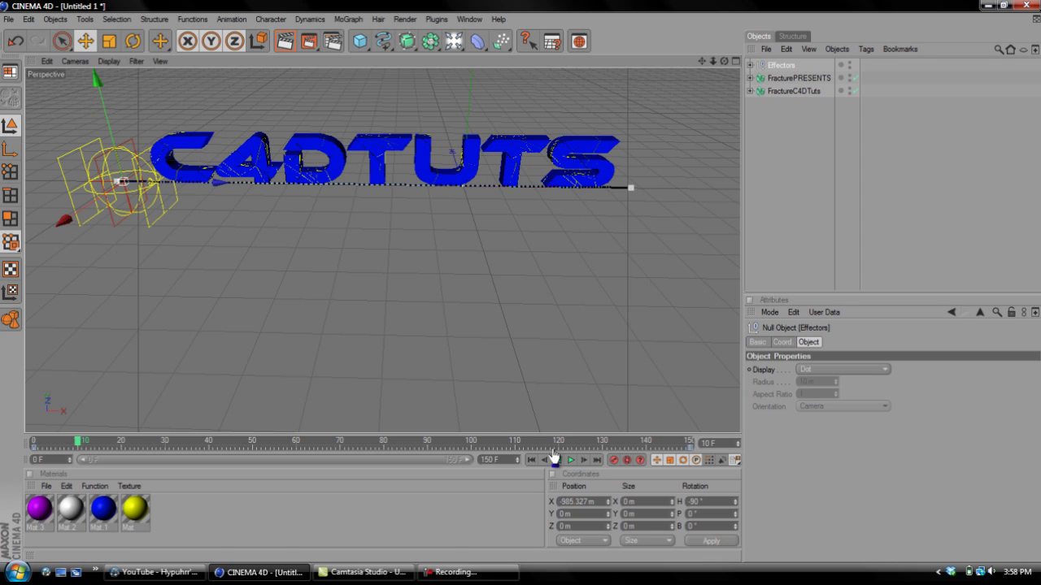
click(349, 20)
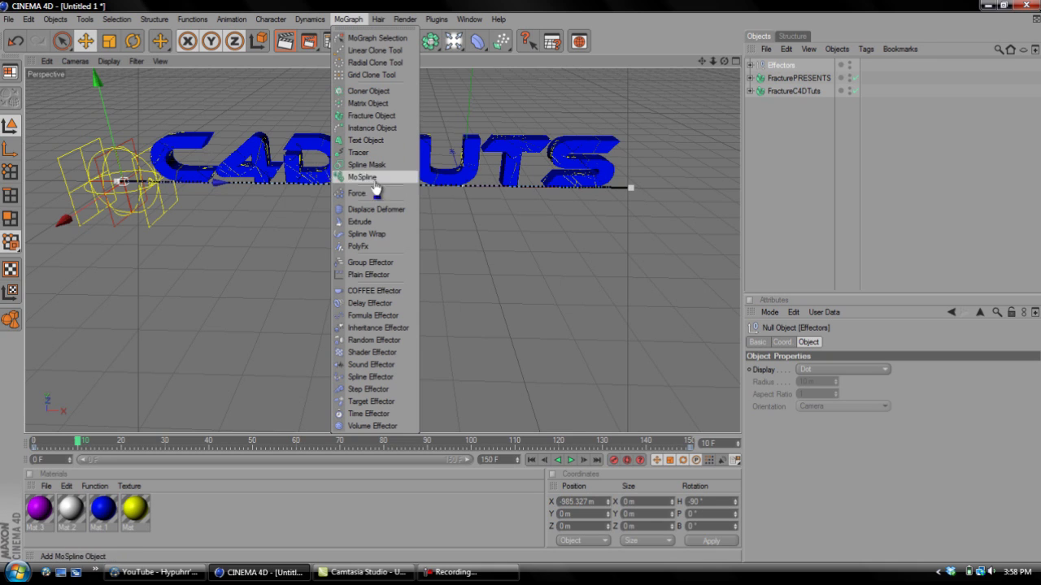
click(370, 303)
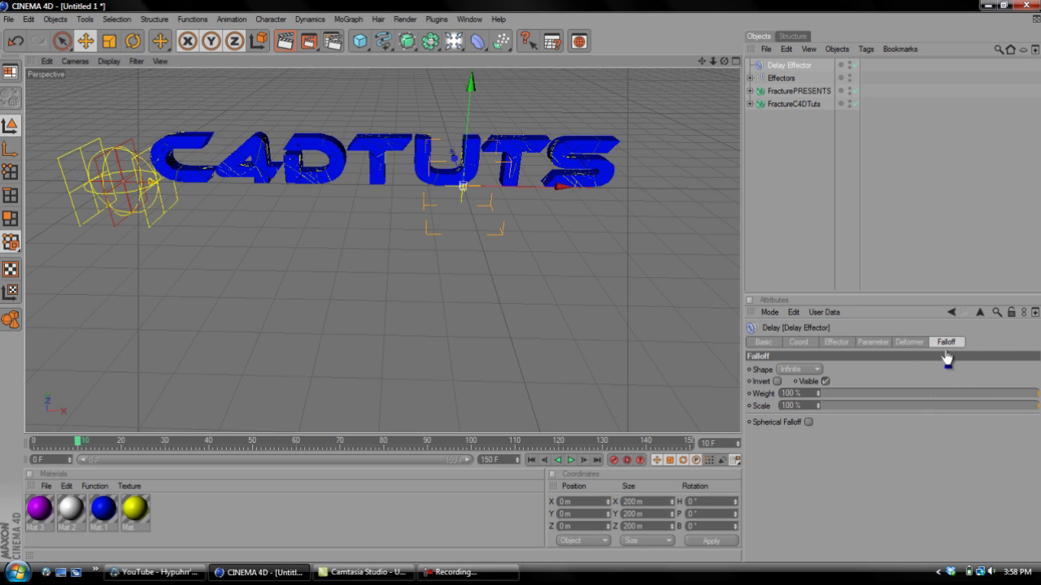
click(837, 345)
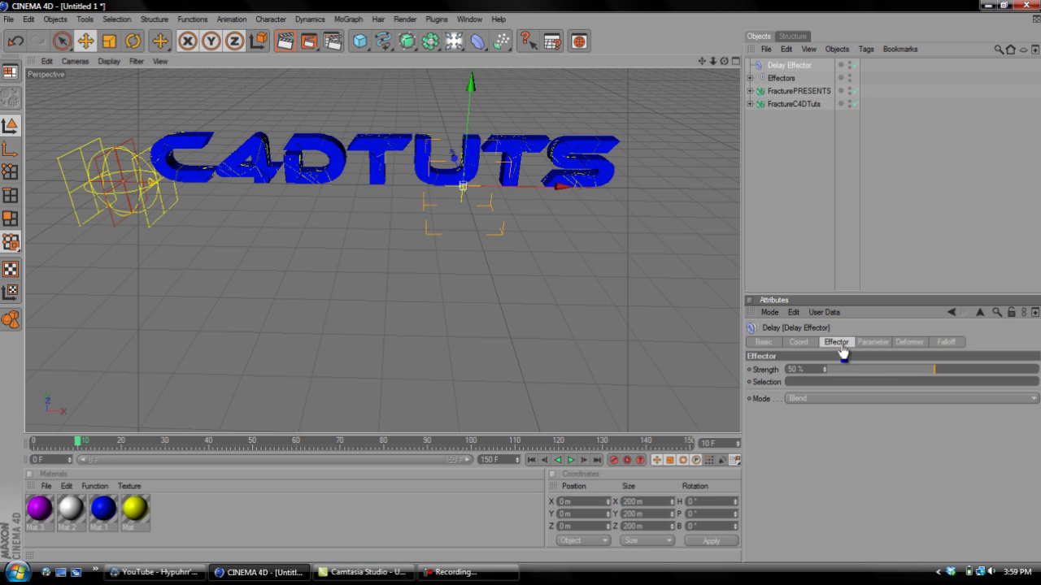
click(868, 399)
click(832, 438)
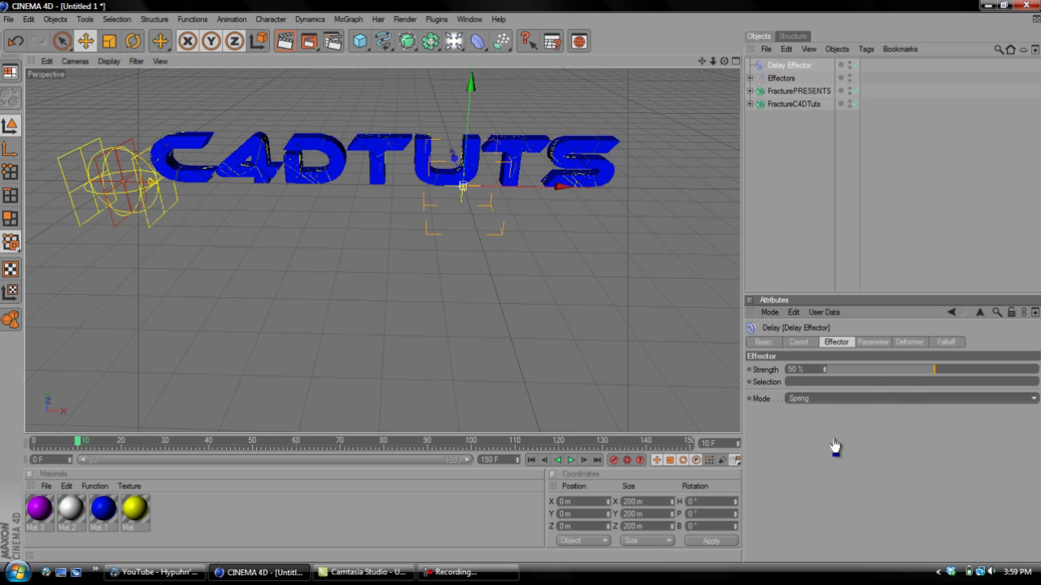
drag(952, 372, 960, 373)
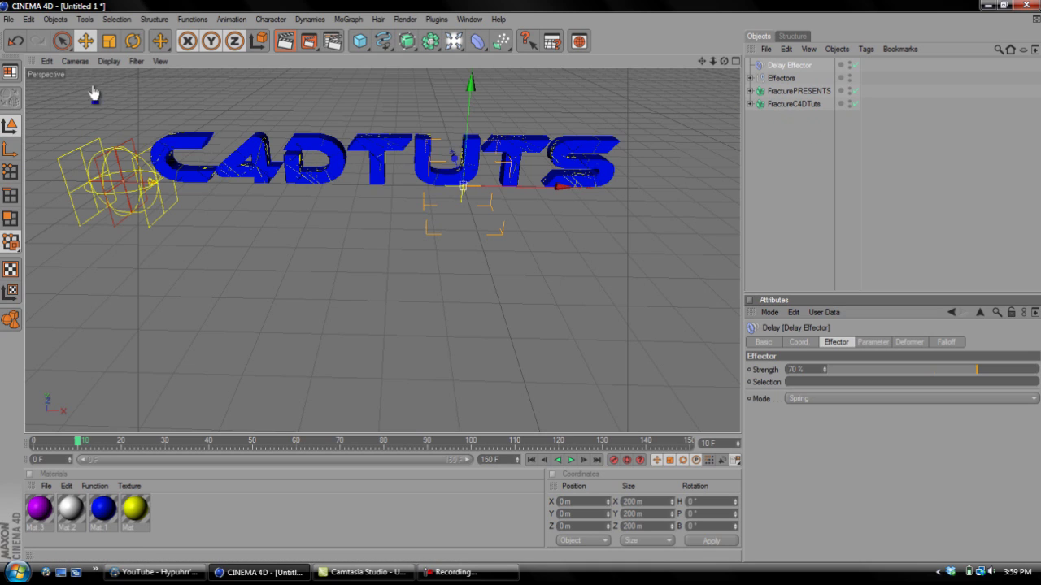
click(15, 42)
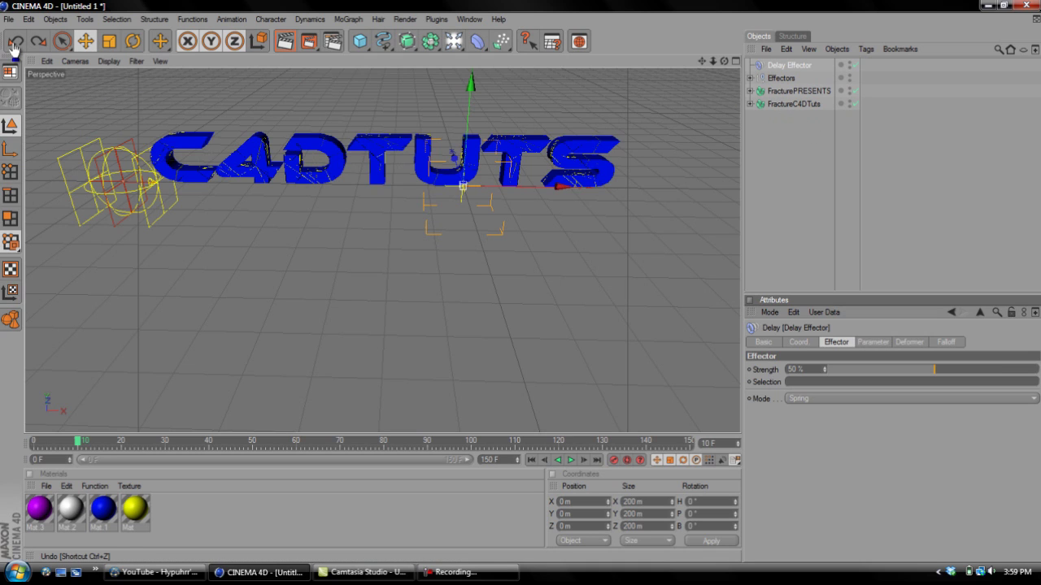
click(15, 43)
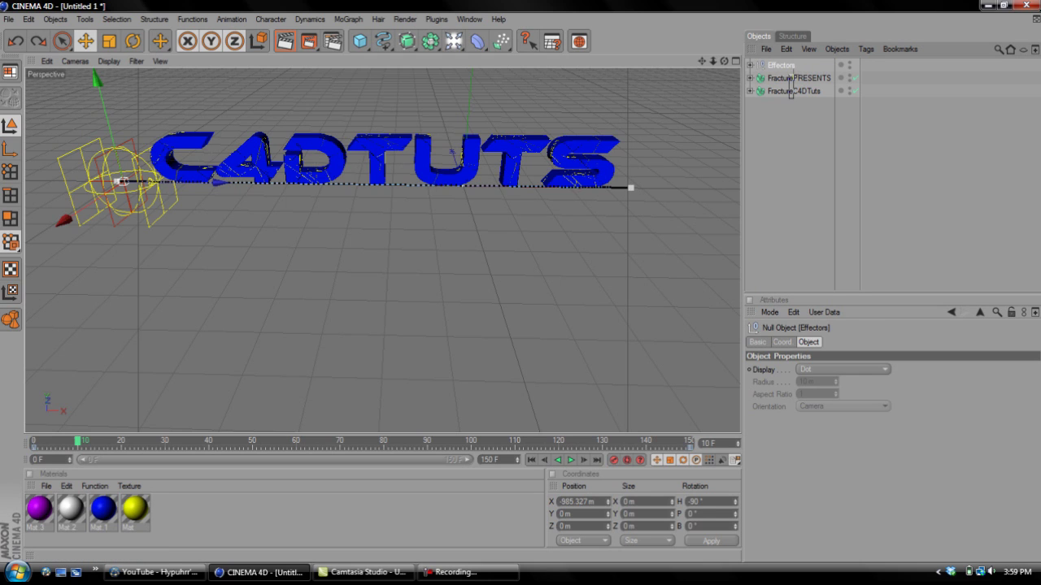
click(790, 77)
shift+click(787, 90)
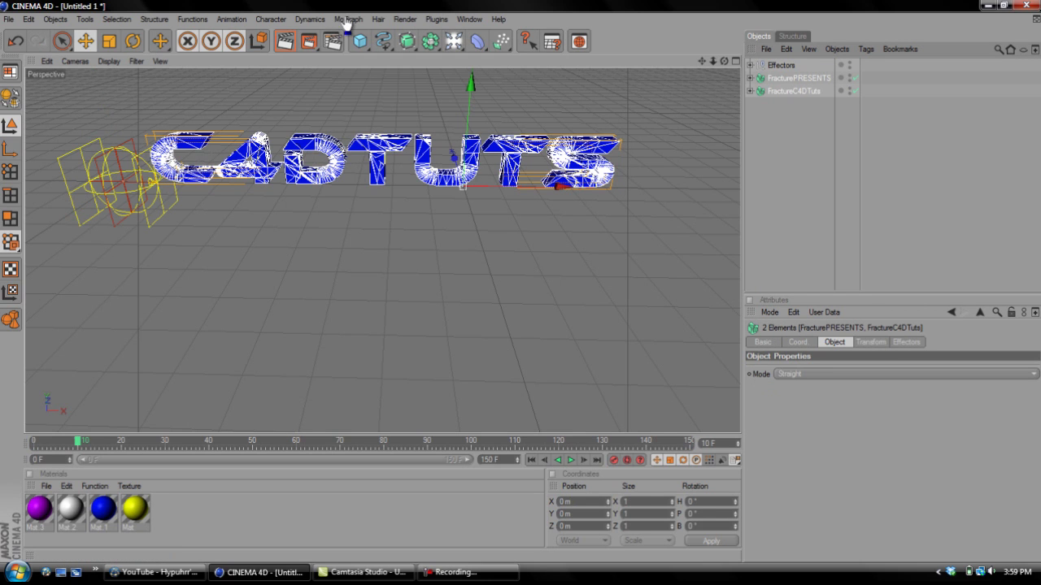
Add a Delay Effector at 71% strength in Spring mode, moved left to about -986 m.
click(345, 20)
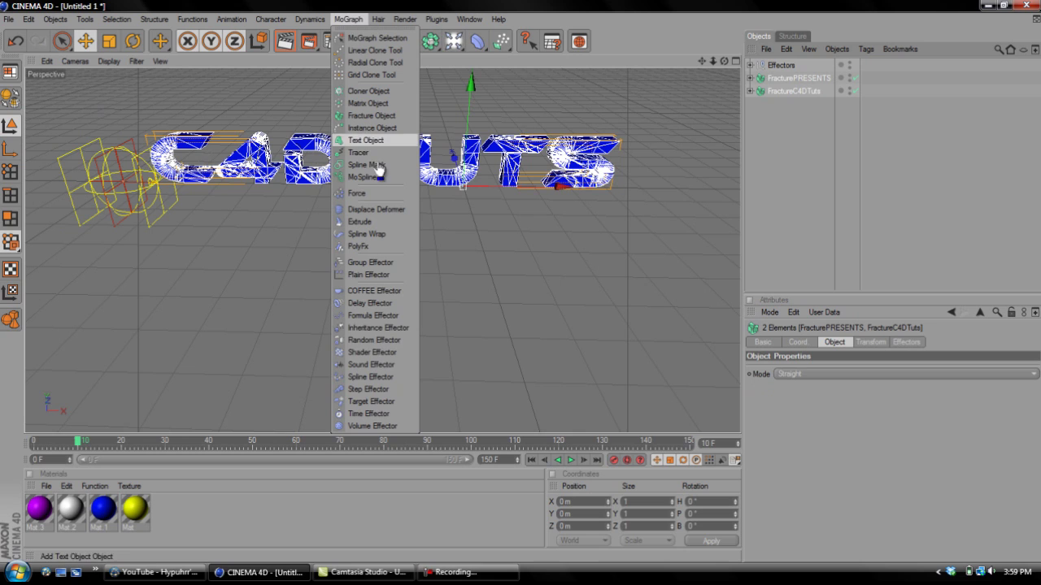
click(384, 314)
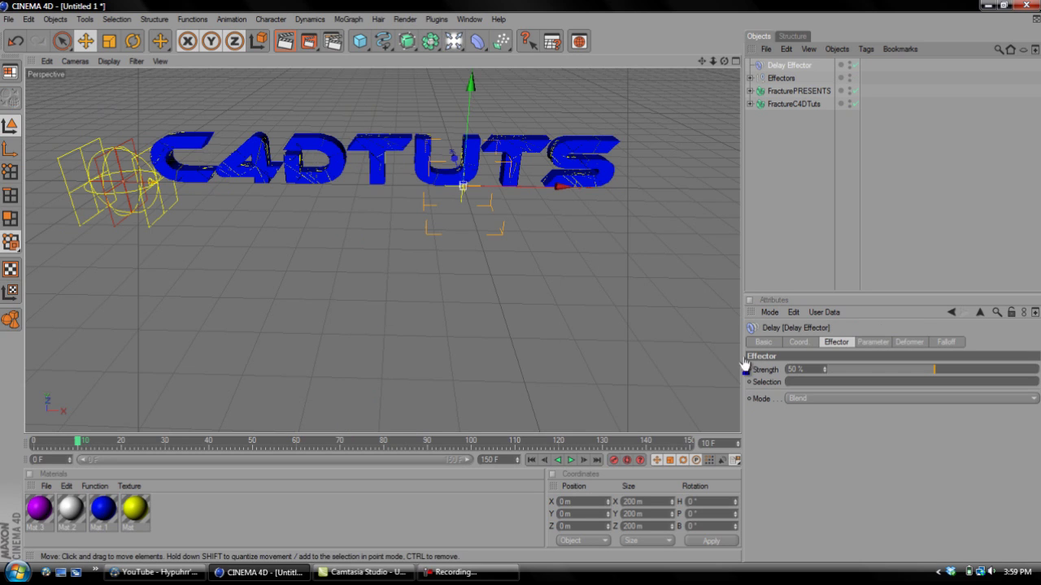
click(968, 370)
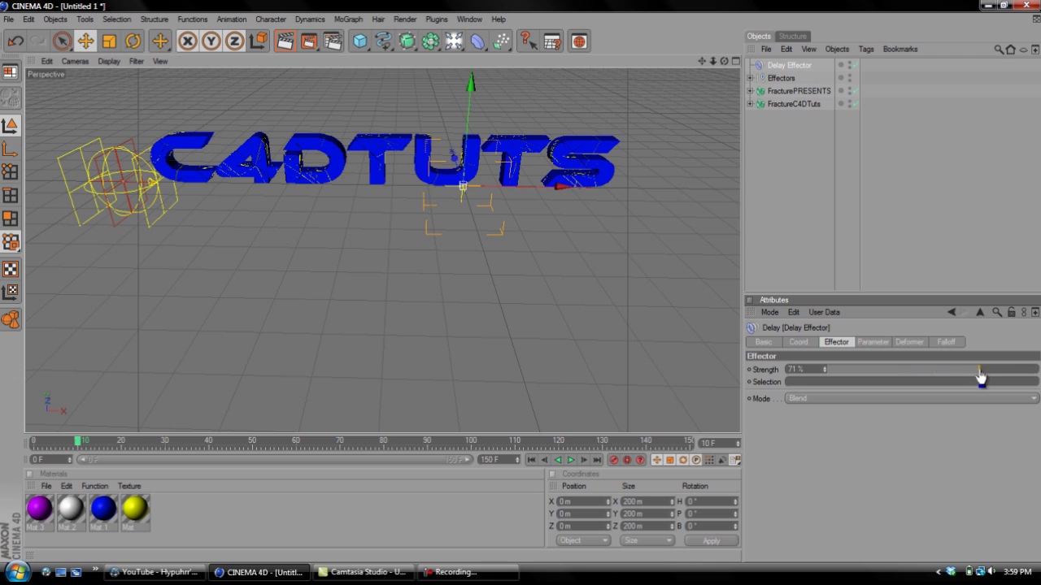
click(886, 398)
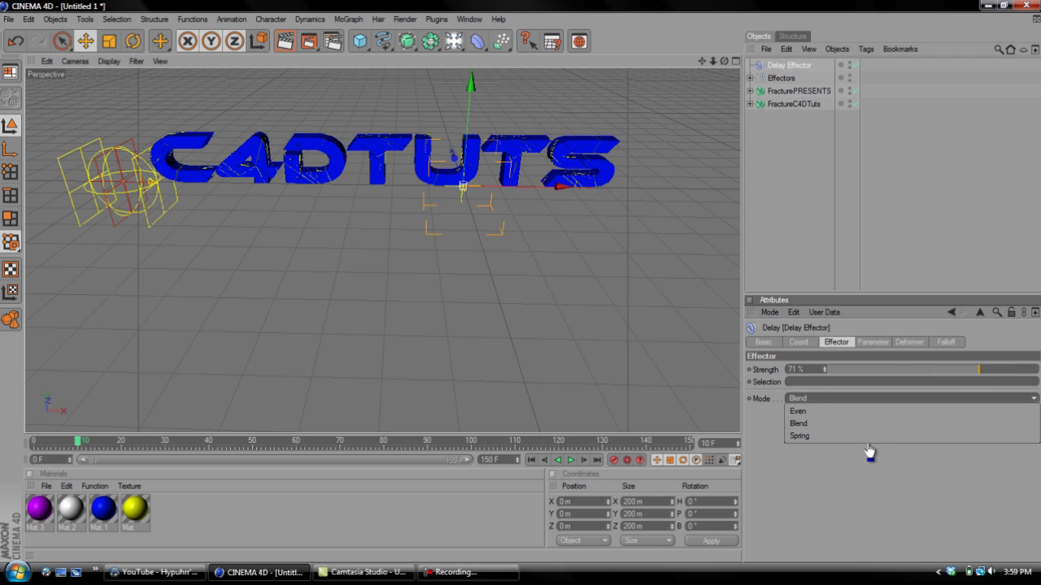
click(867, 453)
click(878, 399)
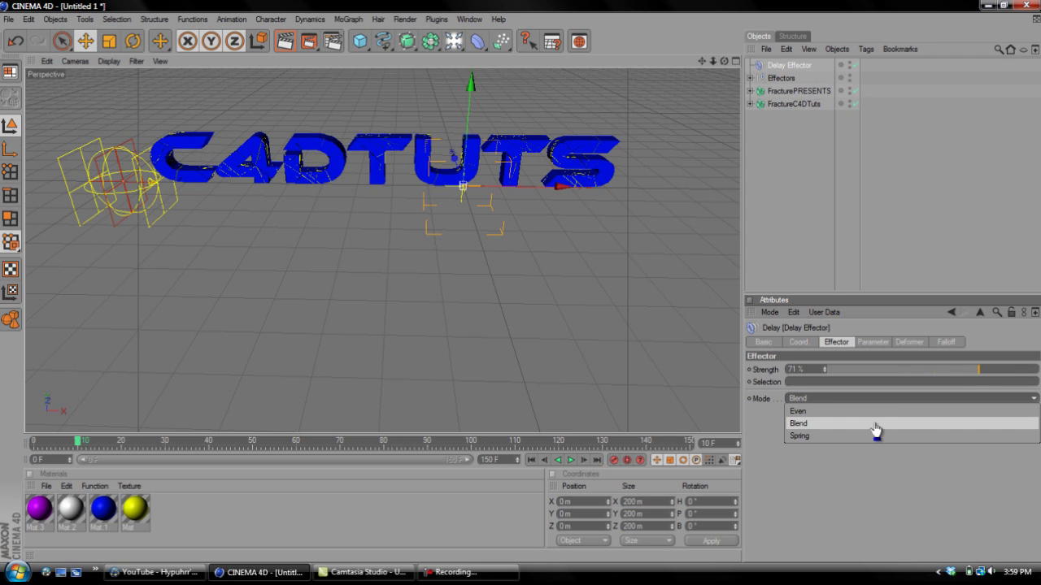
click(874, 434)
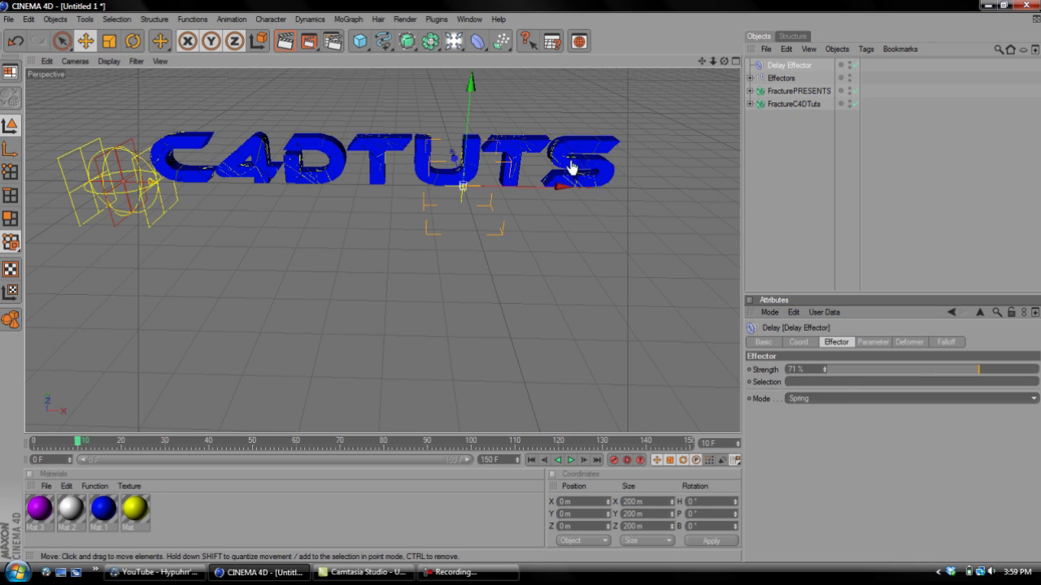
drag(569, 193, 522, 291)
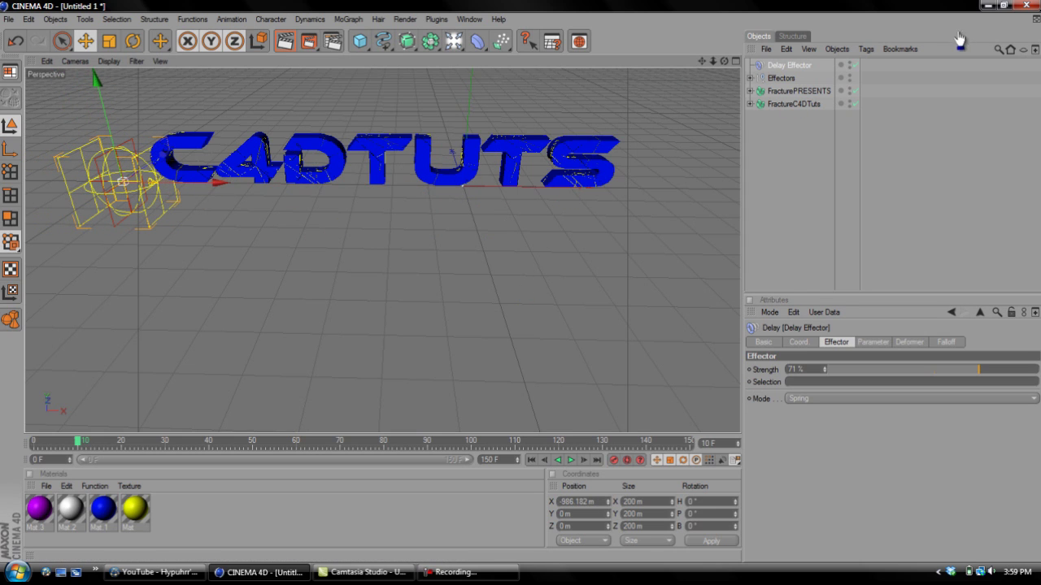
drag(777, 65, 780, 78)
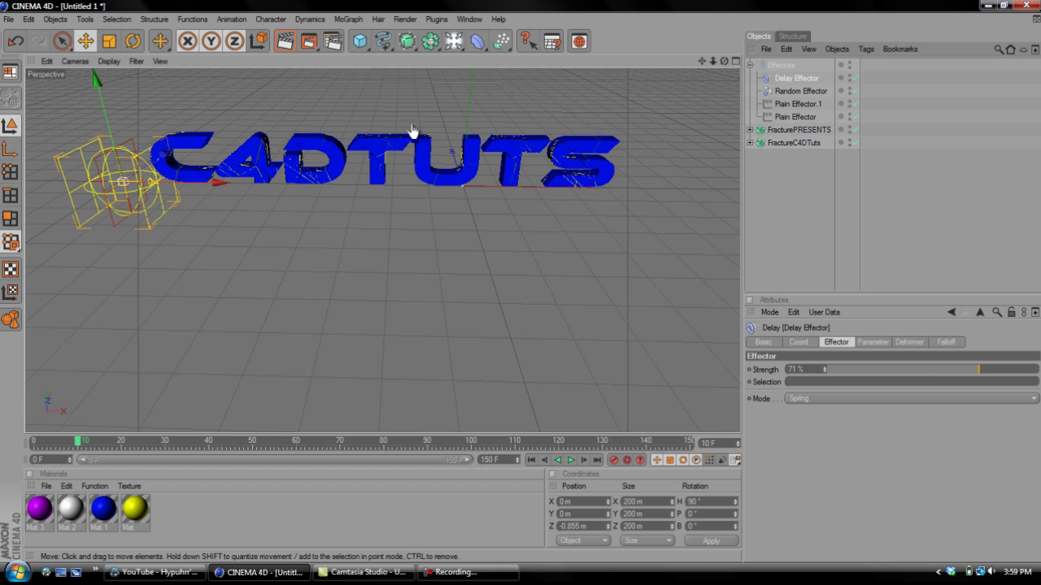
click(779, 65)
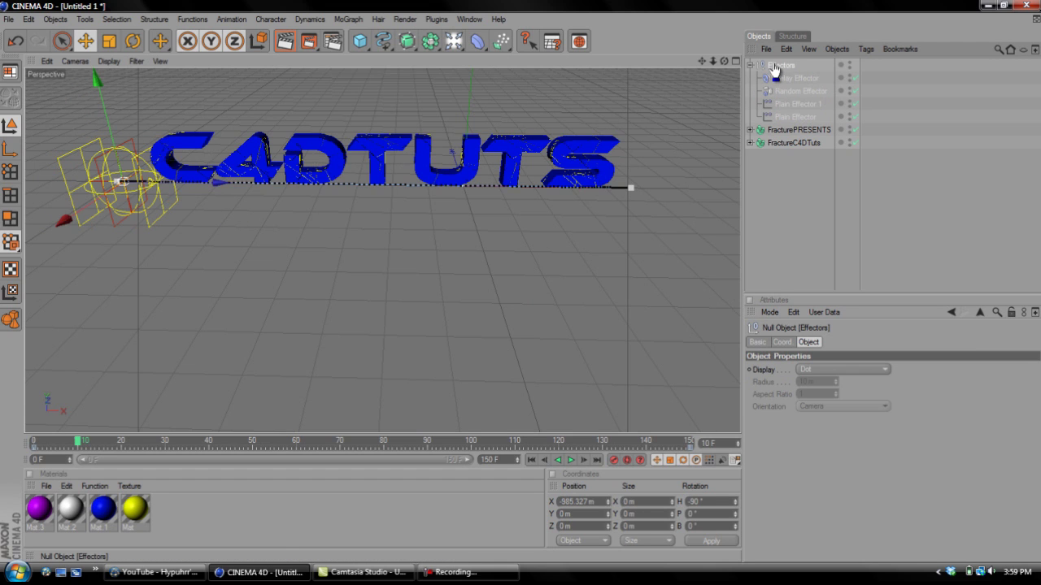
mouse_move(209, 193)
mouse_down()
mouse_move(545, 287)
mouse_move(506, 288)
mouse_move(522, 290)
mouse_up()
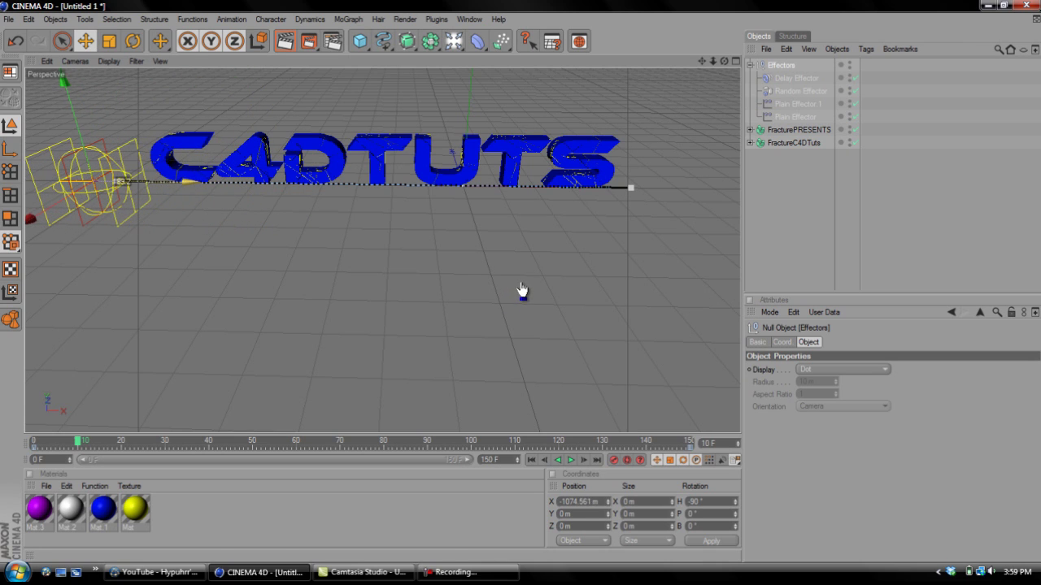
click(14, 40)
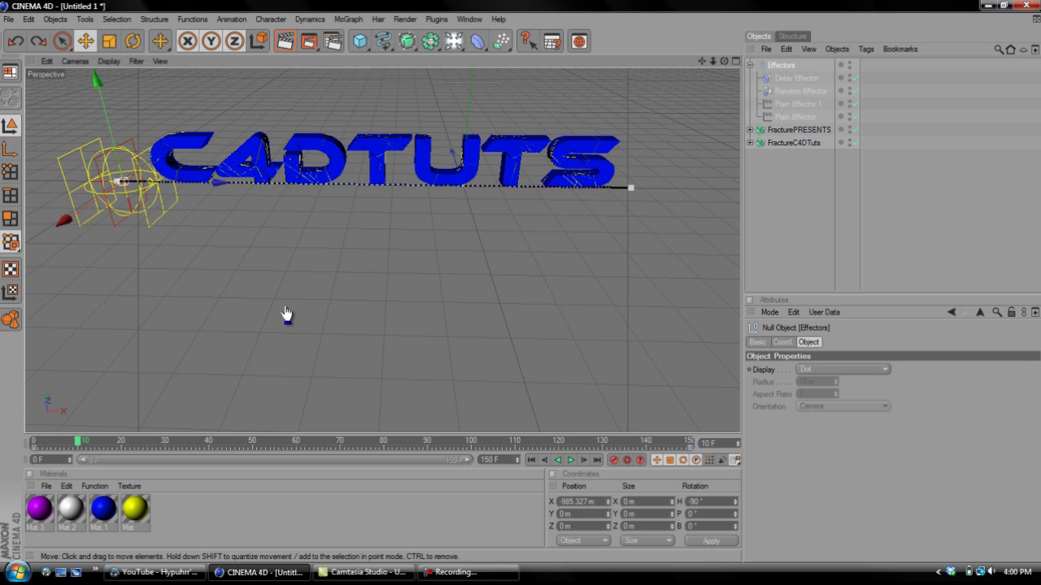
click(570, 464)
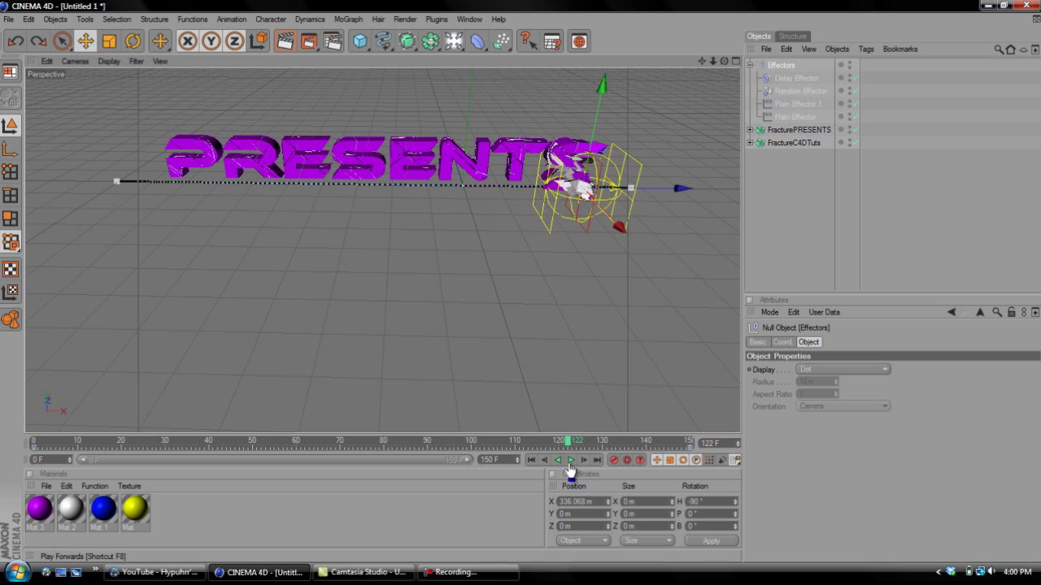
click(570, 460)
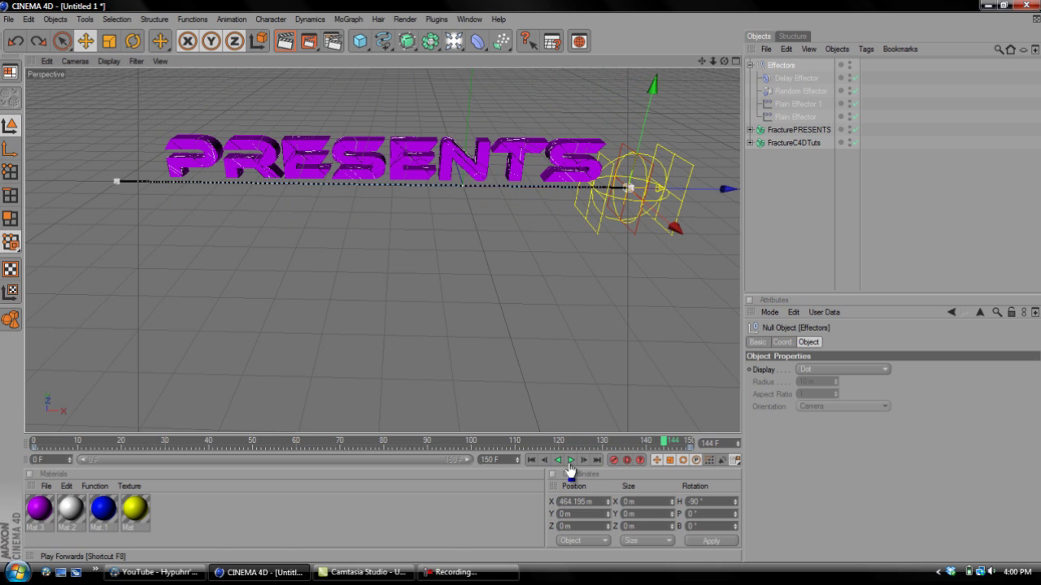
mouse_move(665, 445)
mouse_down()
mouse_move(216, 476)
mouse_move(7, 422)
mouse_up()
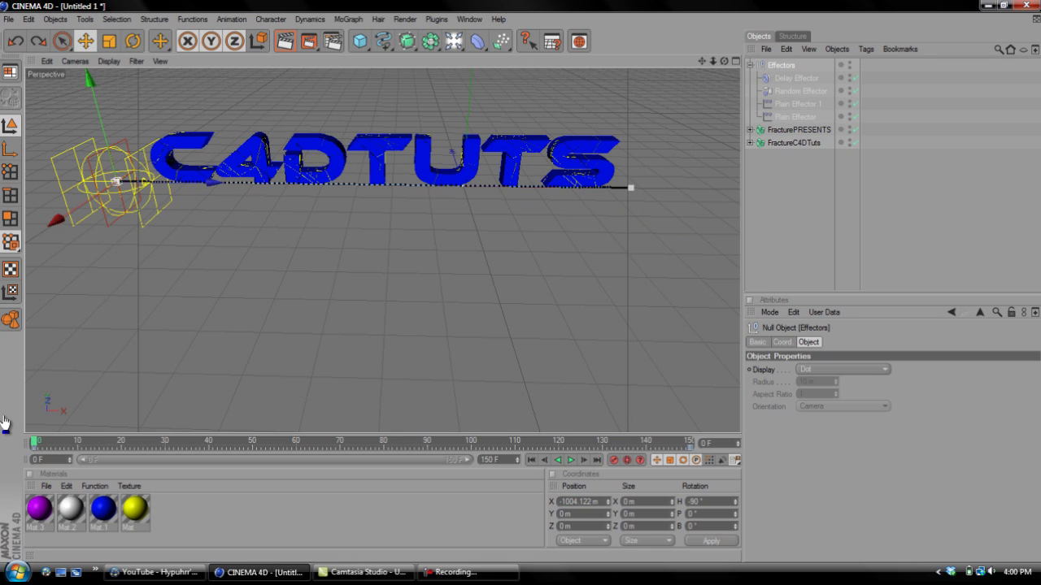
Give both fractured text objects Rigid Body tags.
click(750, 65)
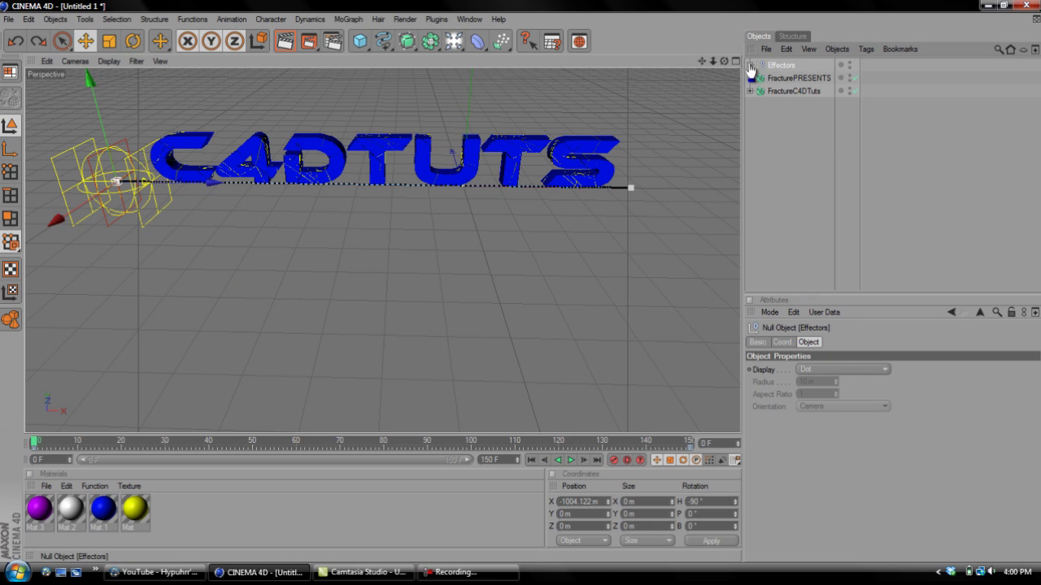
click(780, 91)
shift+click(778, 79)
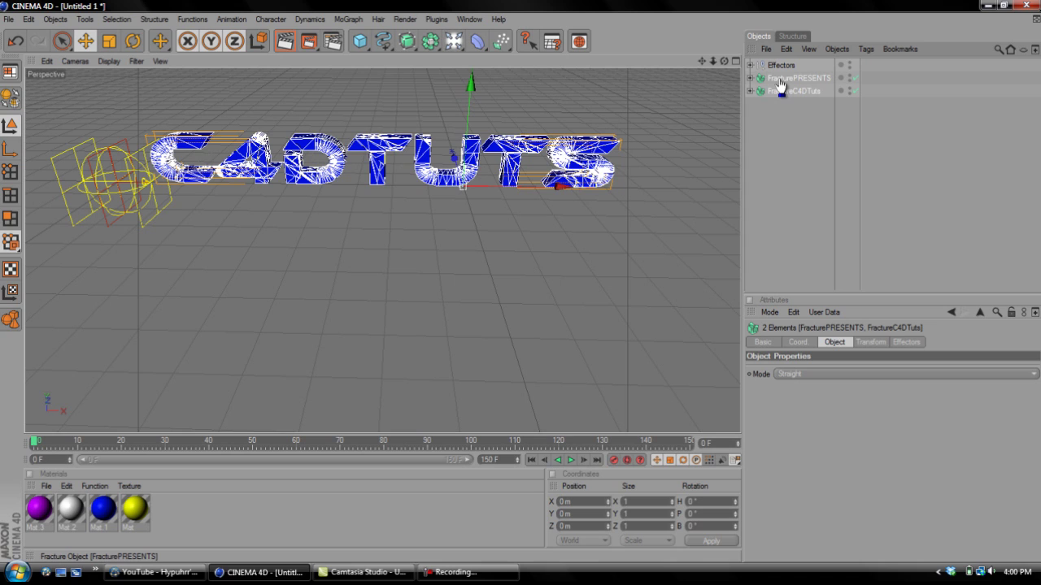
right_click(786, 88)
mouse_move(826, 164)
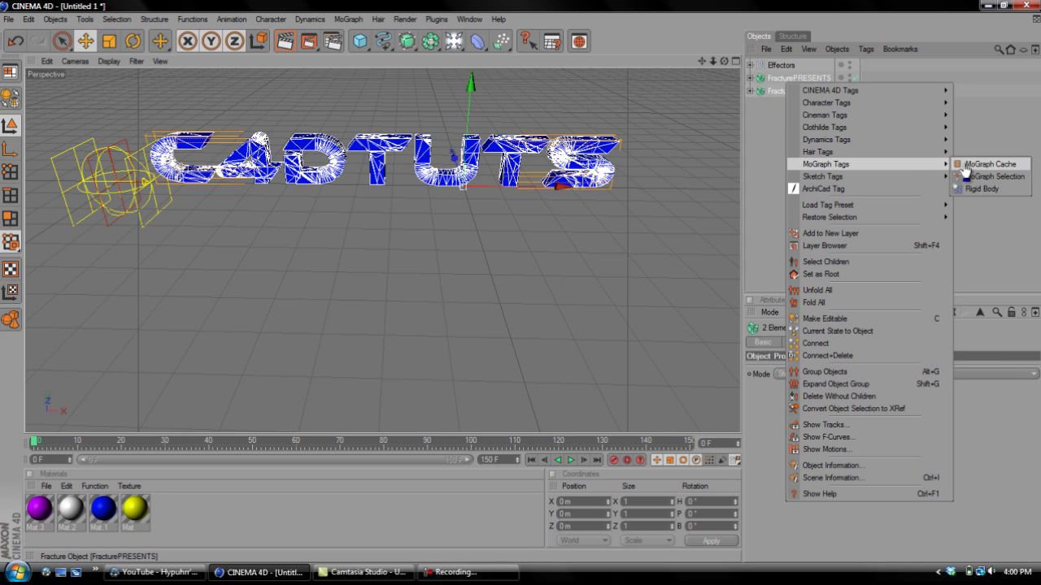
click(980, 189)
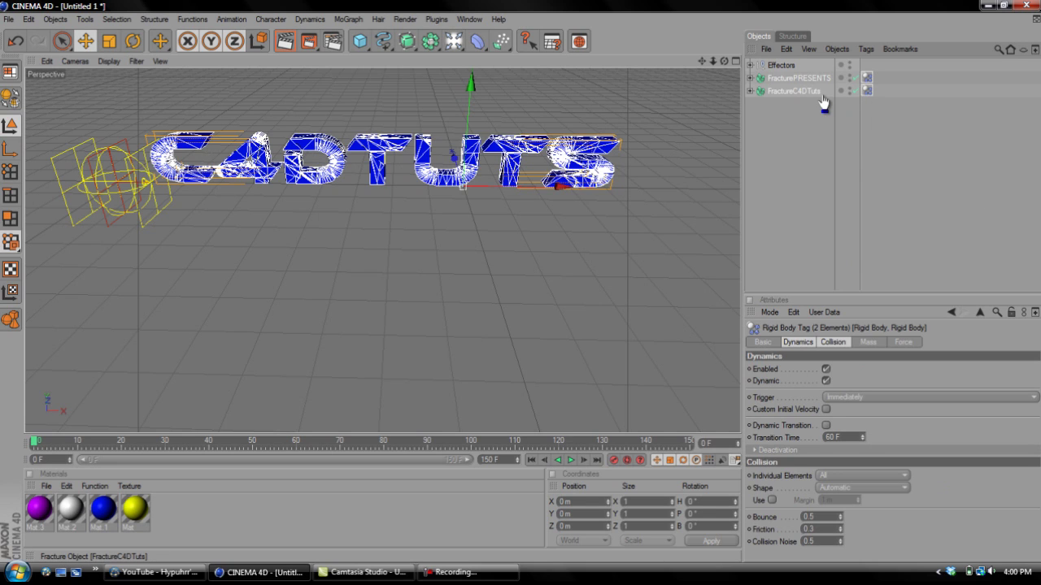
Set the C4DTuts tag to trigger At Velocity Peak and turn off Dynamic on PRESENTS.
click(868, 91)
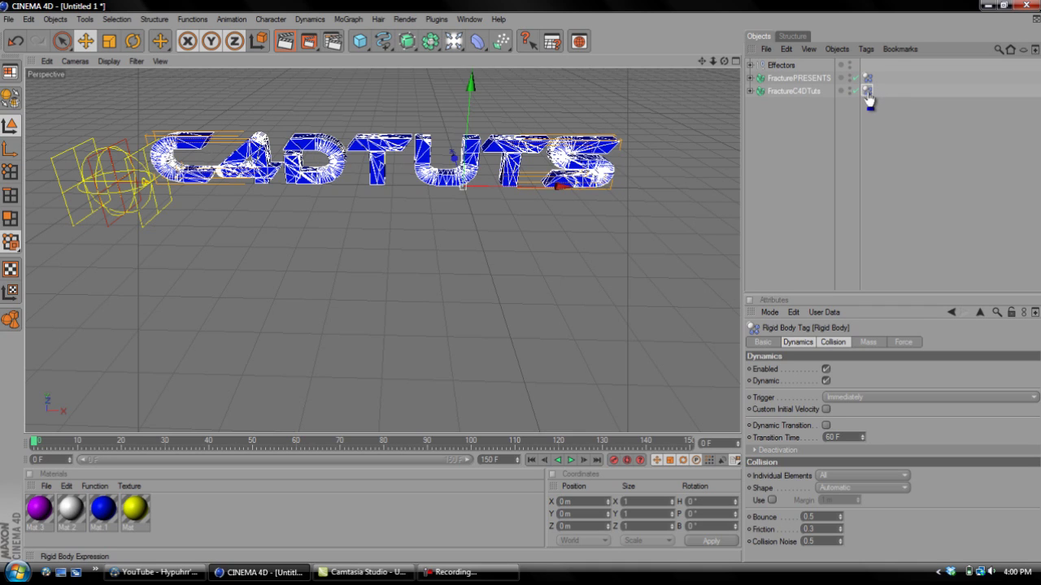
right_click(868, 95)
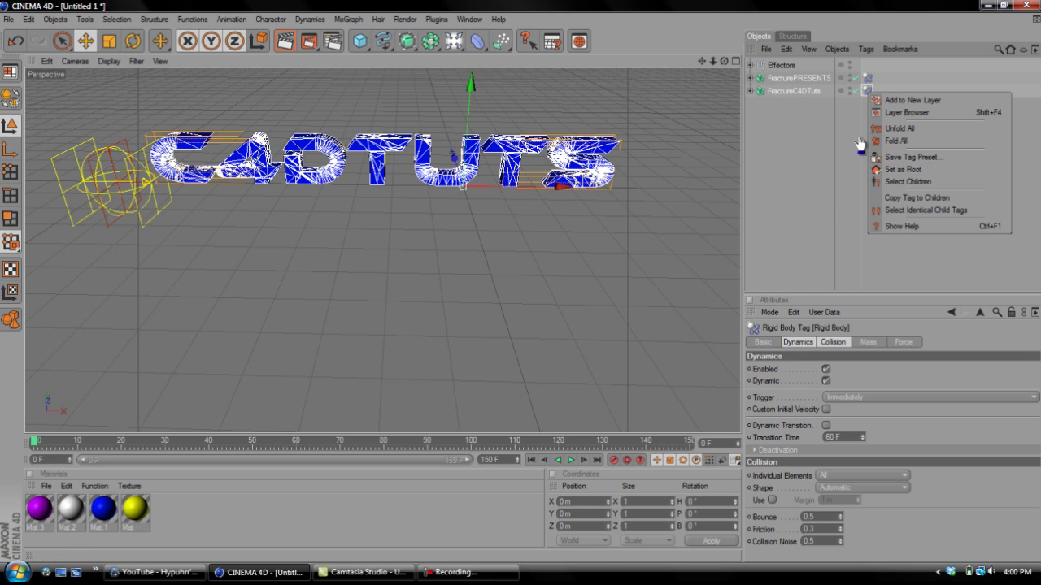
click(814, 199)
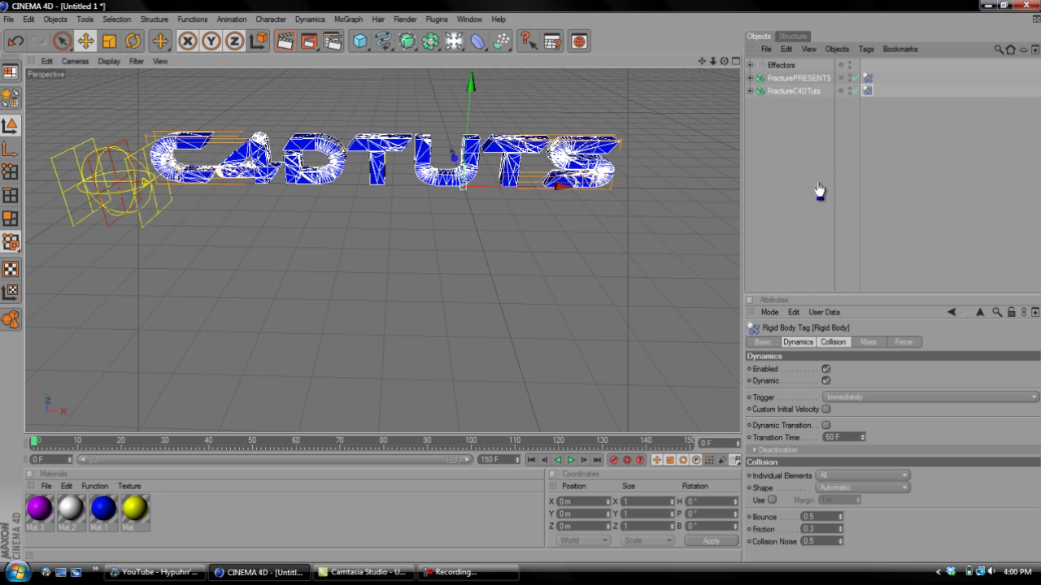
click(796, 344)
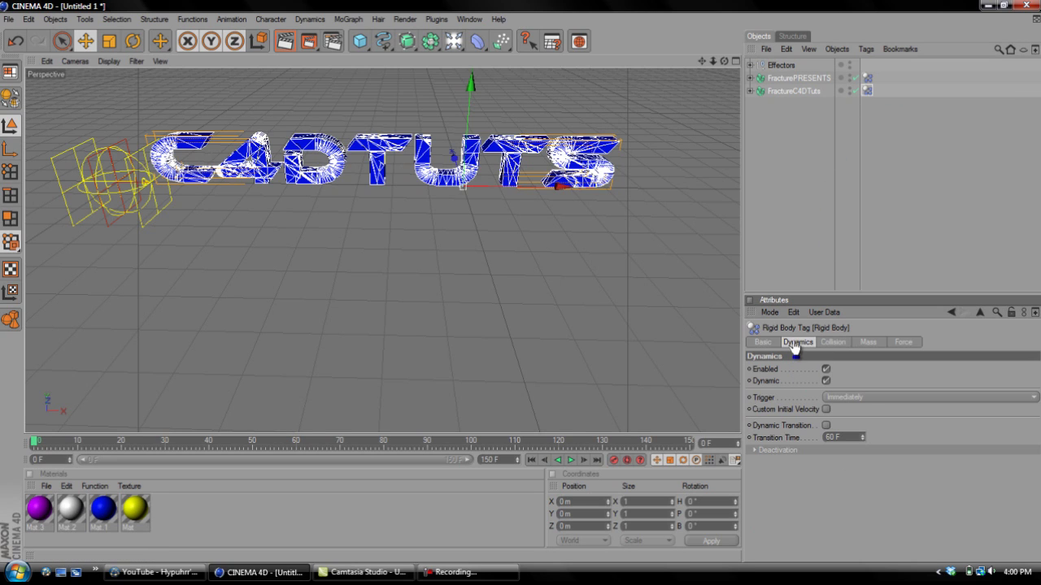
click(839, 398)
click(847, 426)
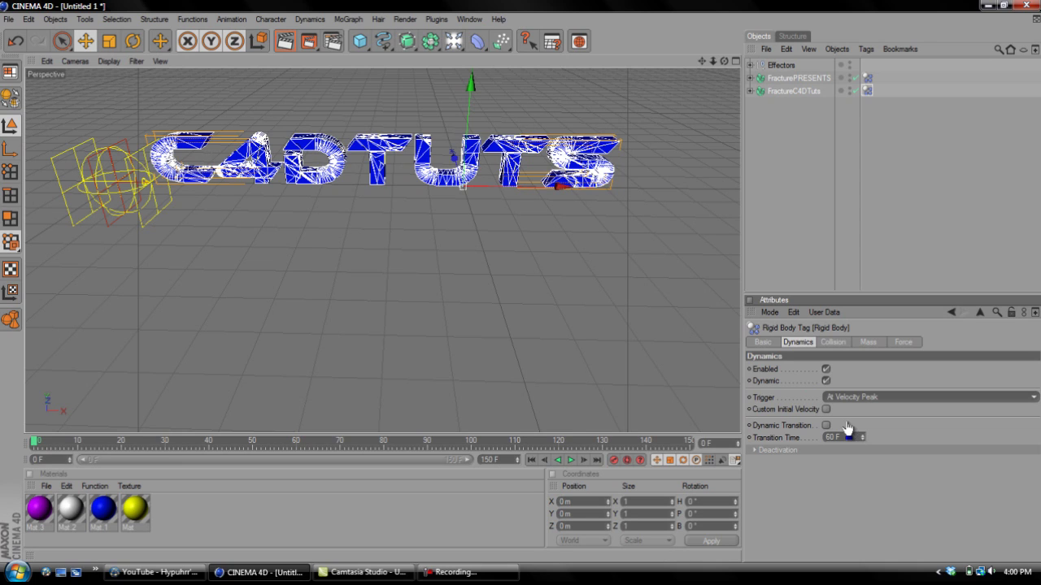
click(826, 380)
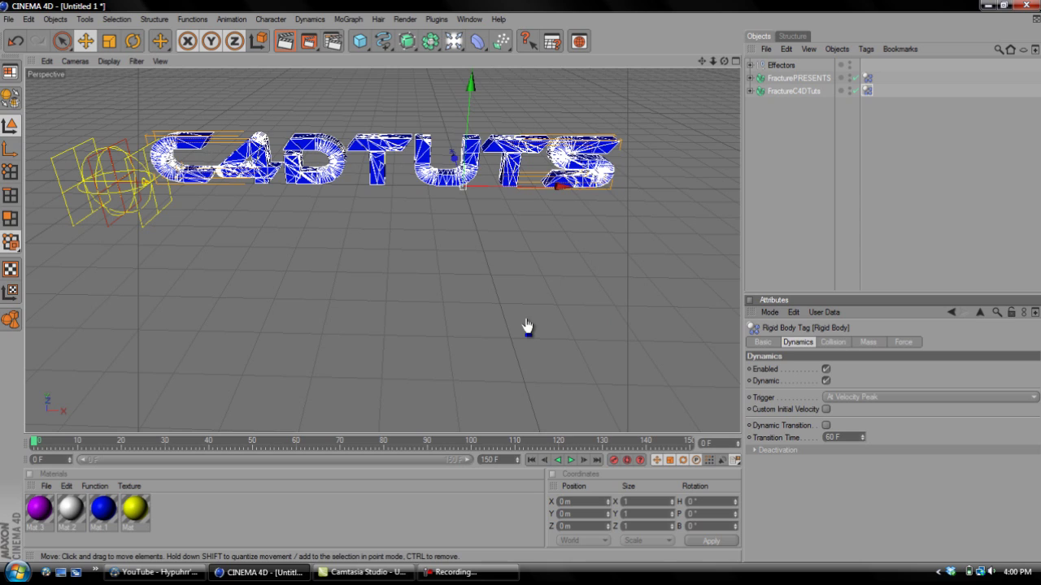
click(866, 78)
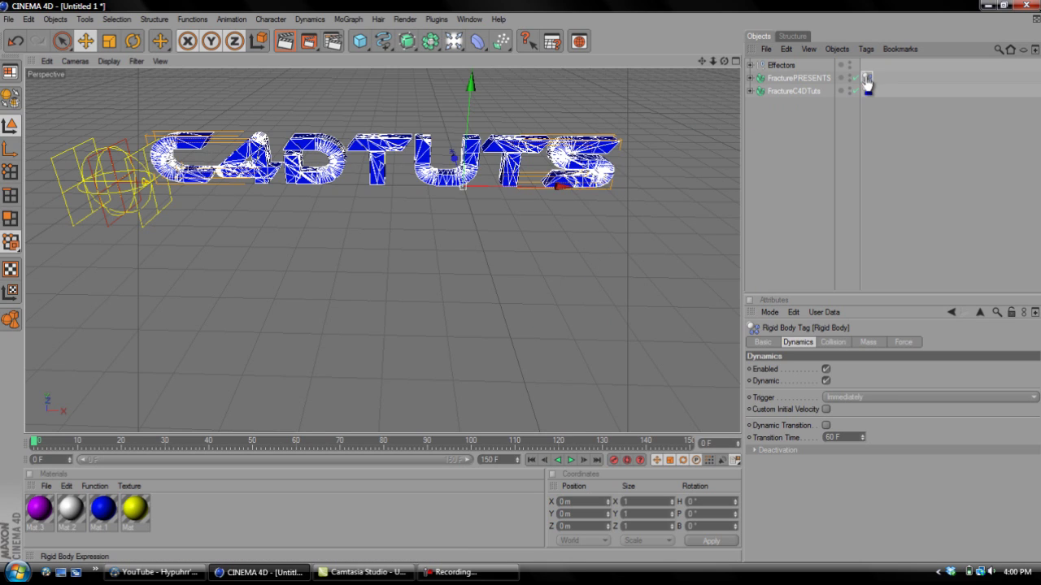
click(826, 382)
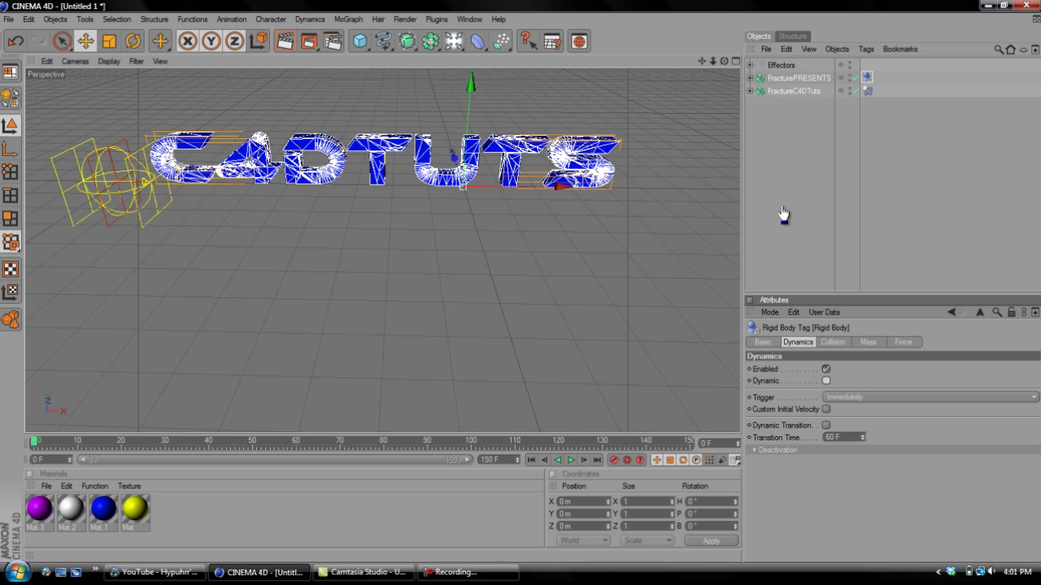
Untick the Plain Effector in FractureC4DTuts' Effectors list, then clear the selection.
click(787, 93)
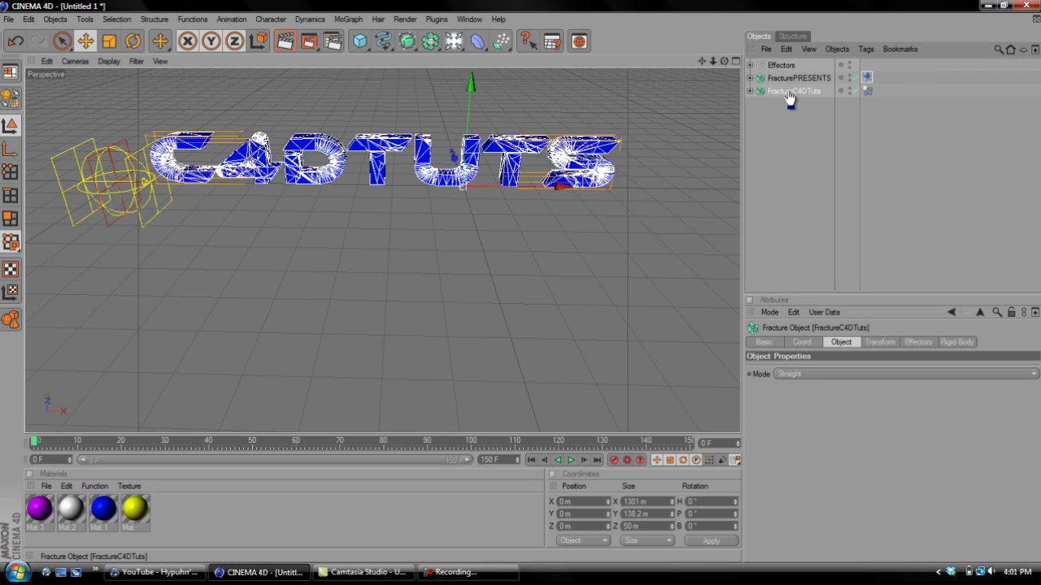
click(912, 342)
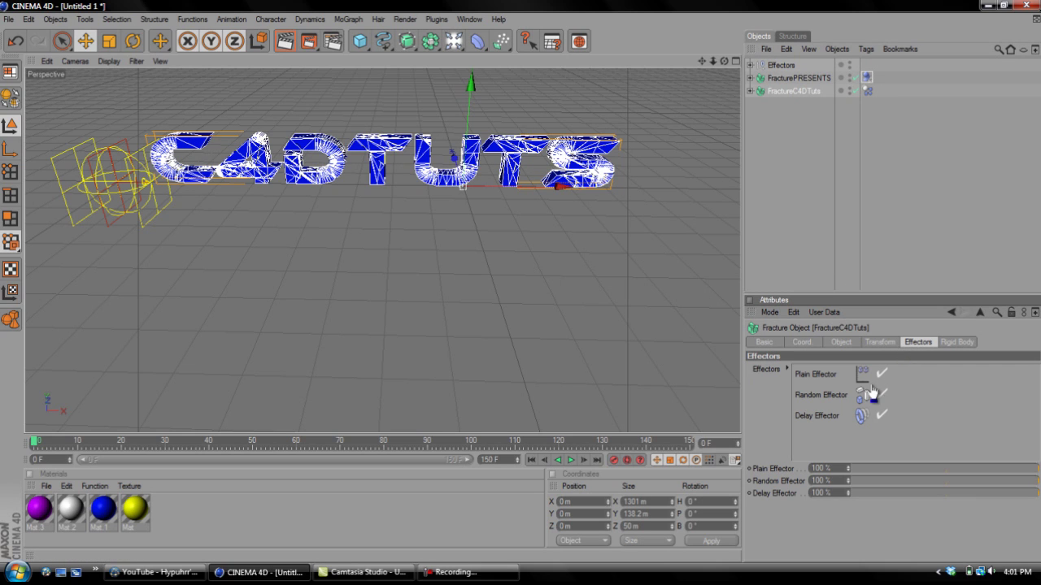
click(880, 376)
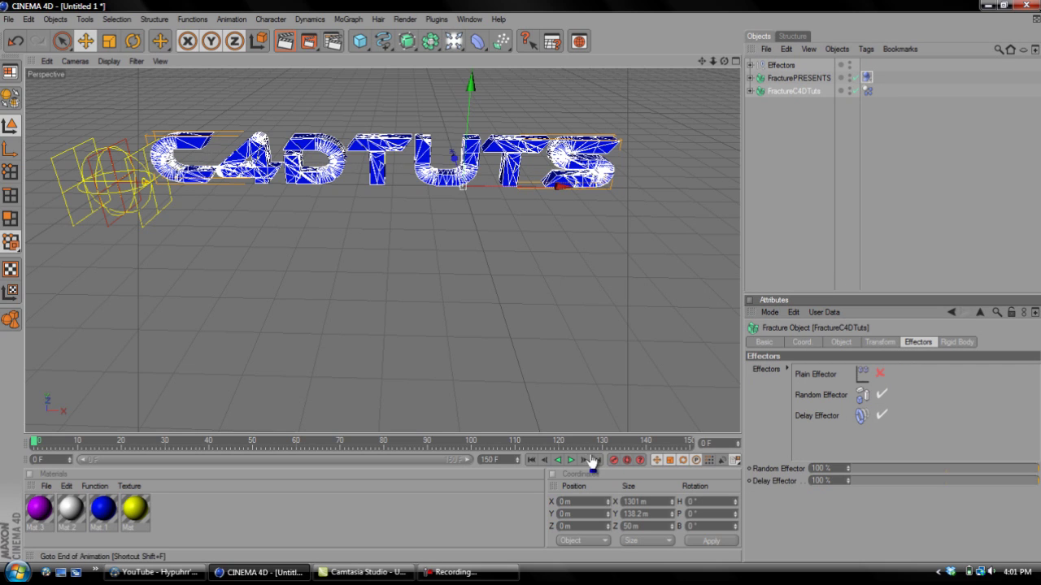
click(757, 276)
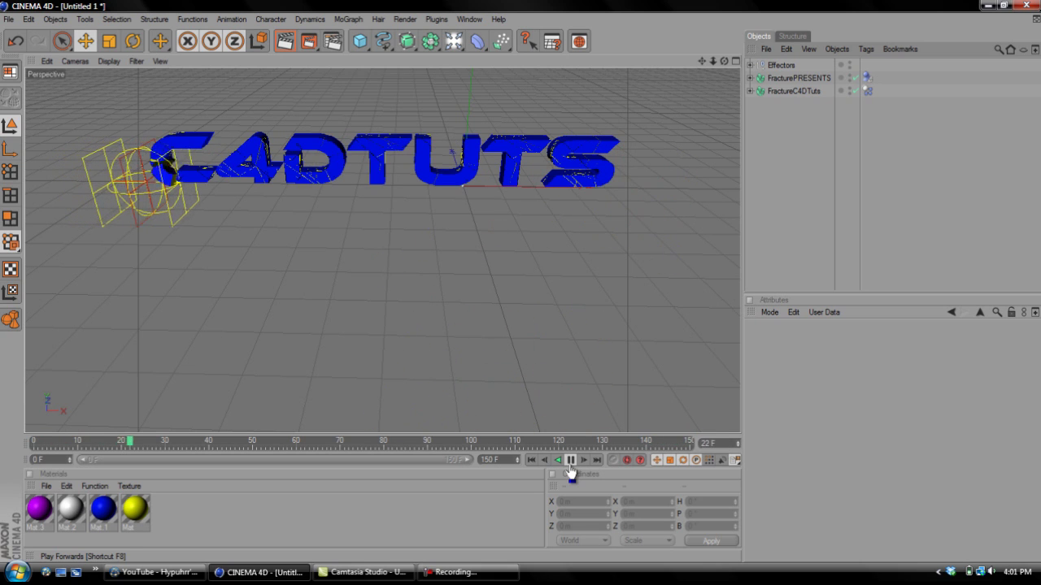
Pause at frame 37 and nudge the Effectors group slightly up and left.
click(570, 468)
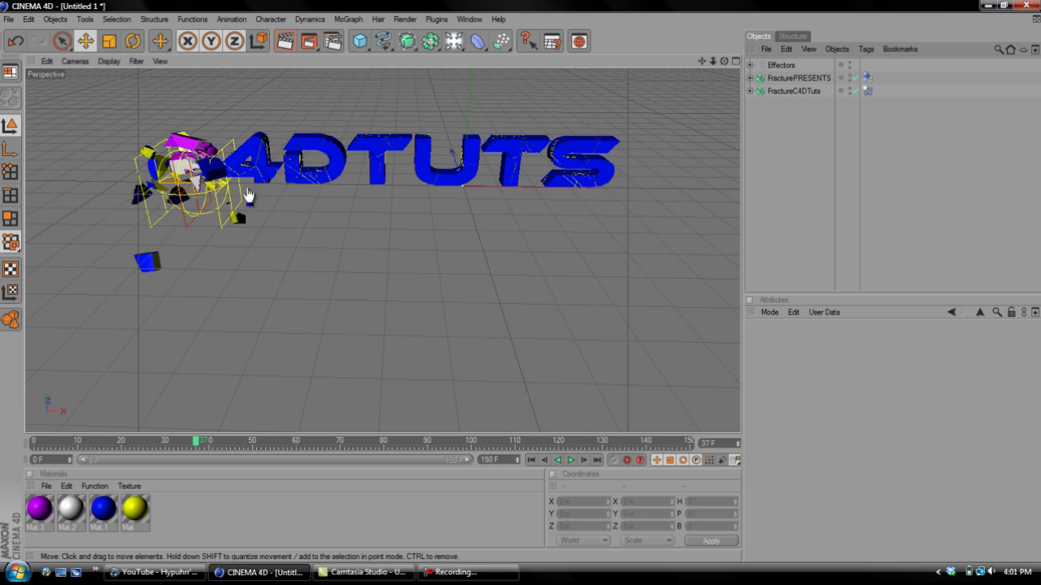
click(783, 65)
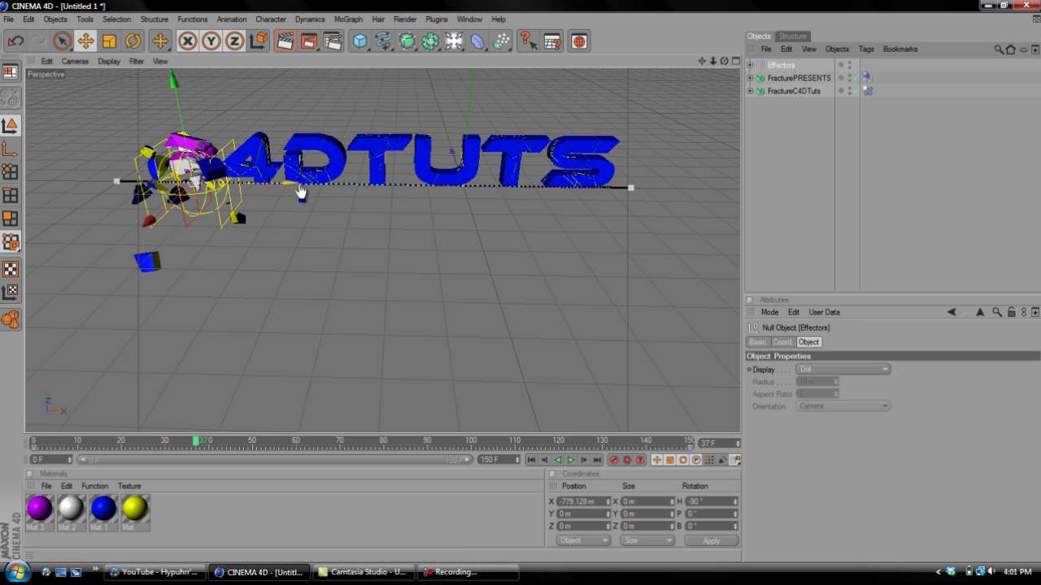
drag(182, 97, 174, 86)
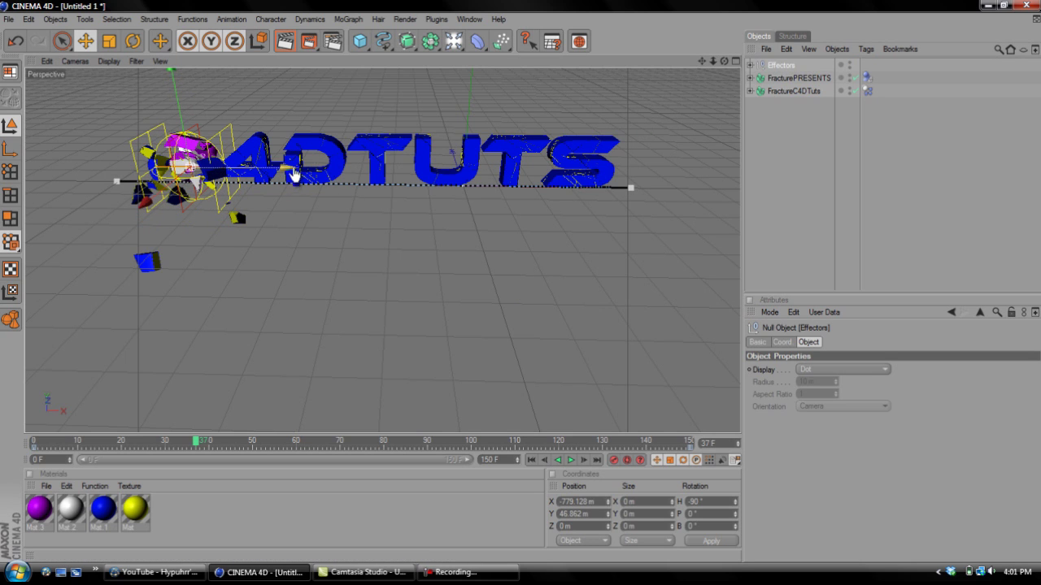
drag(296, 178, 286, 177)
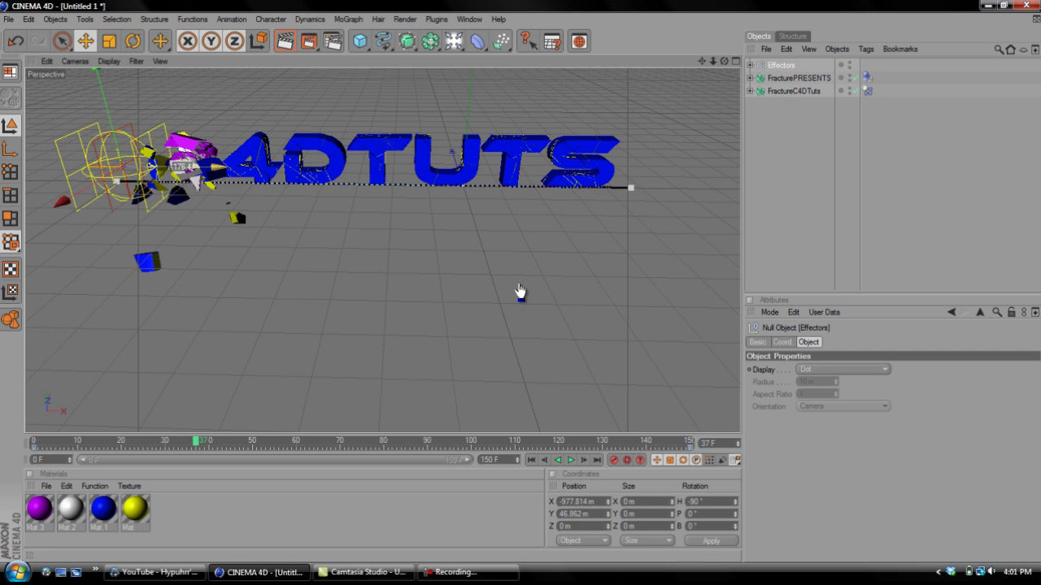
drag(511, 291, 467, 290)
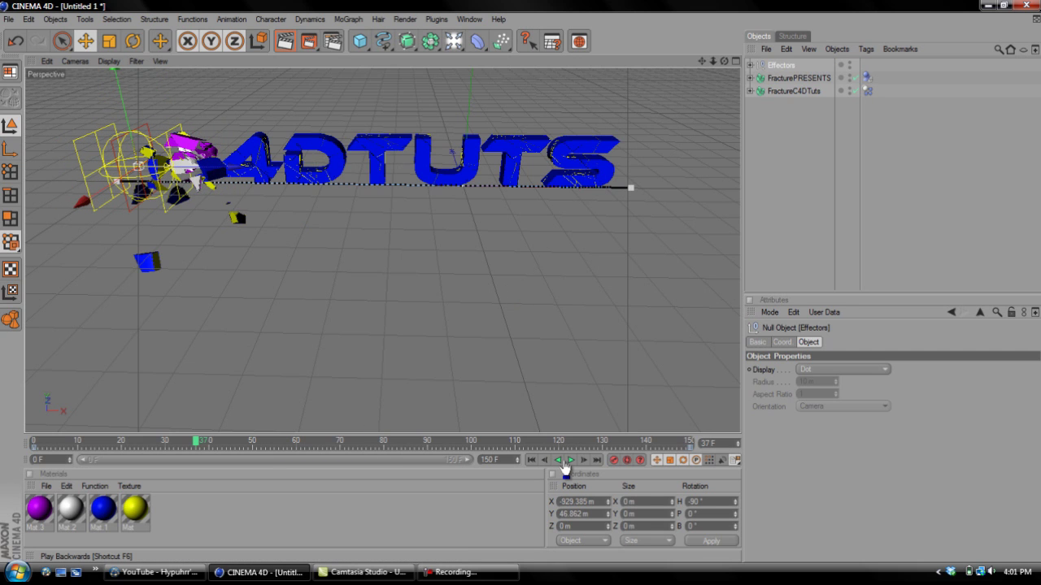
Play backwards, rewind to frame 0, and select FractureC4DTuts.
click(564, 464)
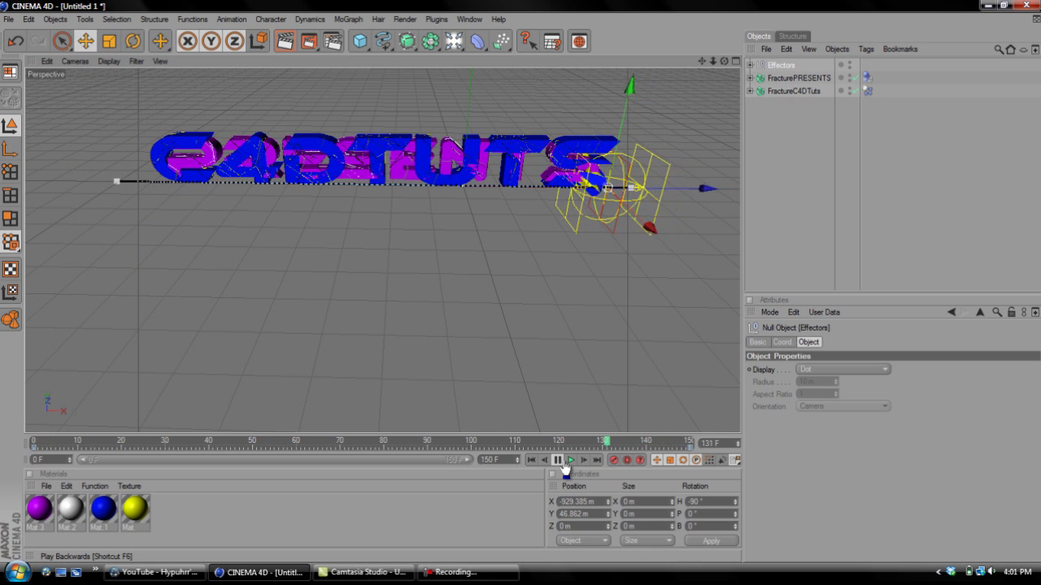
click(561, 461)
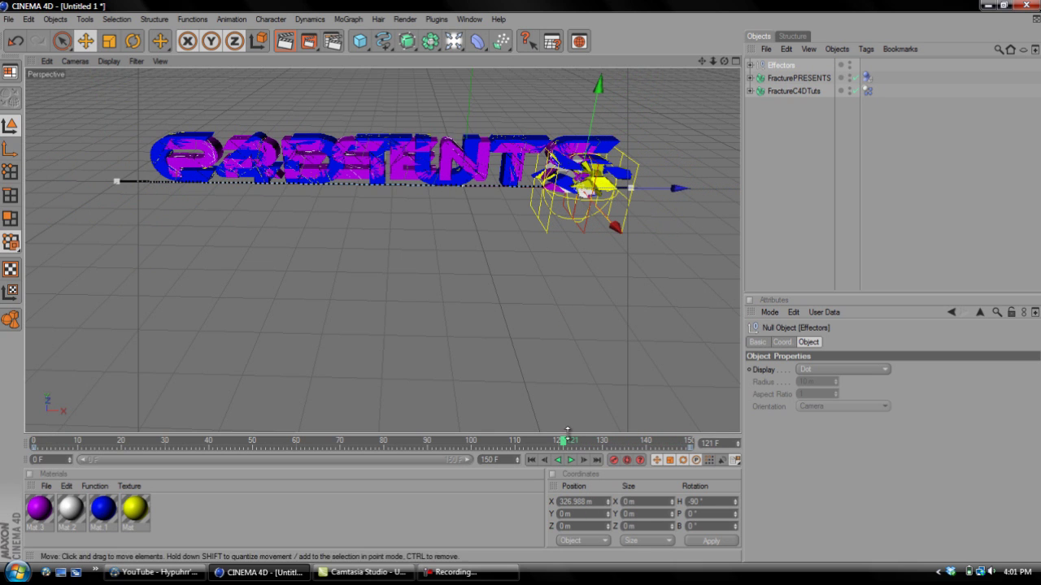
drag(488, 441, 13, 461)
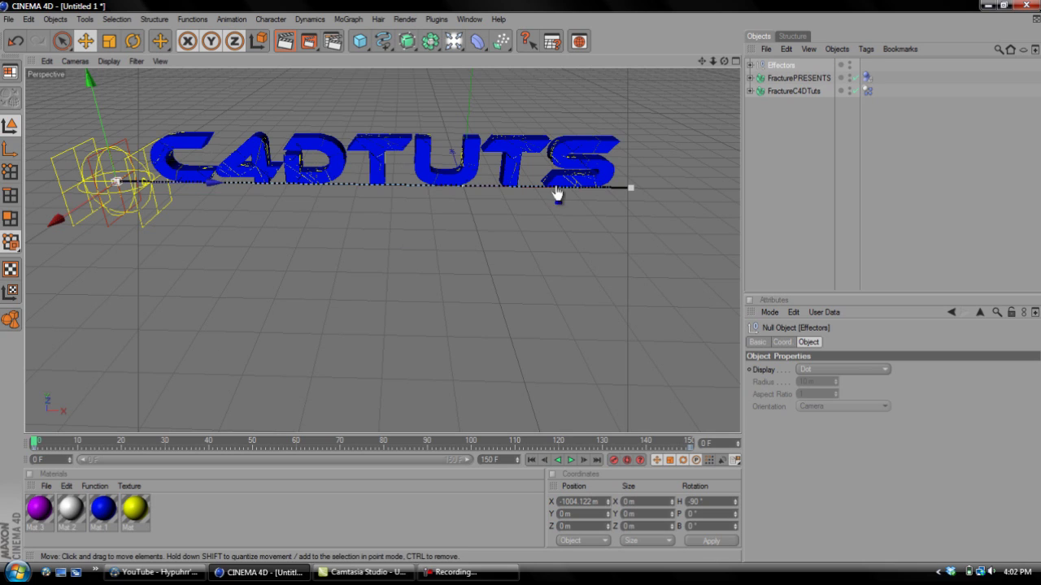
click(788, 92)
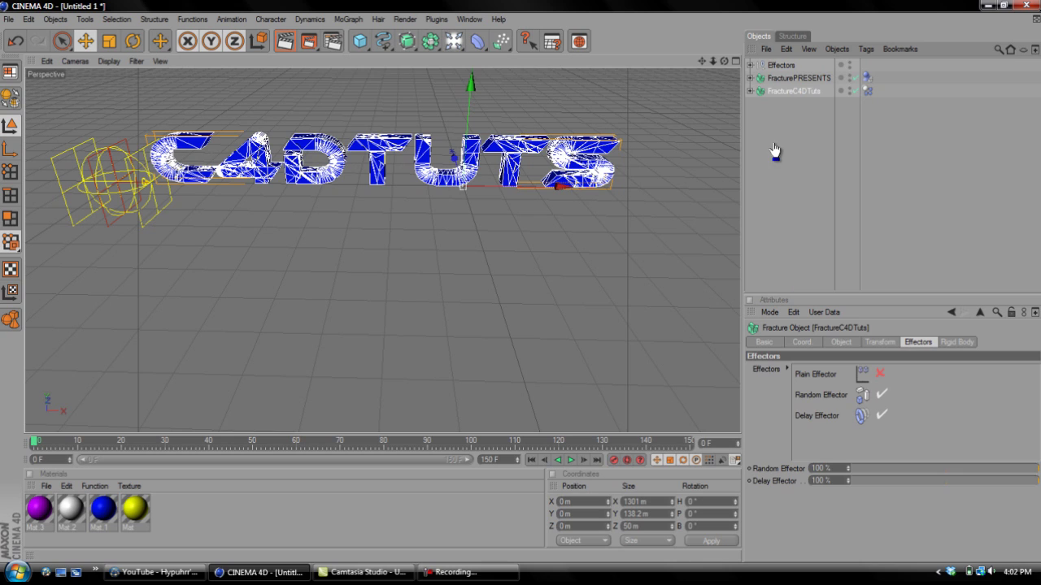
Add a Camera object to the scene and look through it in the viewport.
click(775, 151)
click(347, 23)
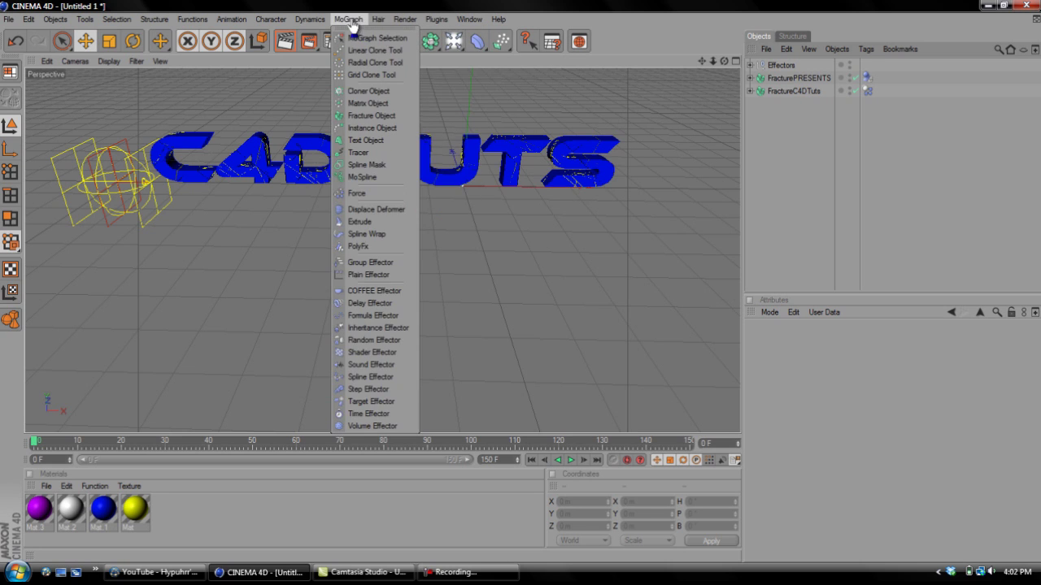
click(349, 85)
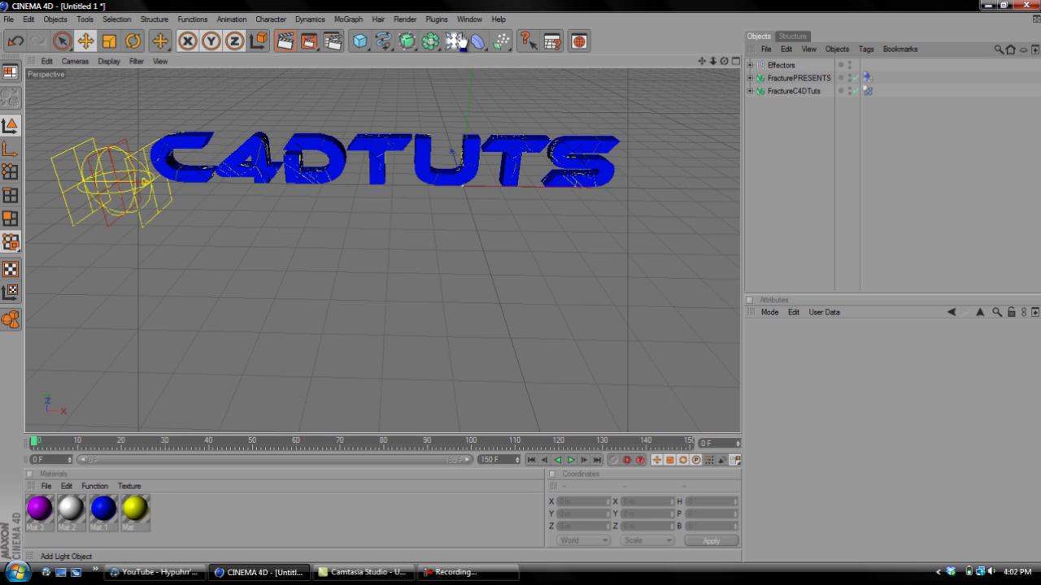
drag(453, 48, 642, 74)
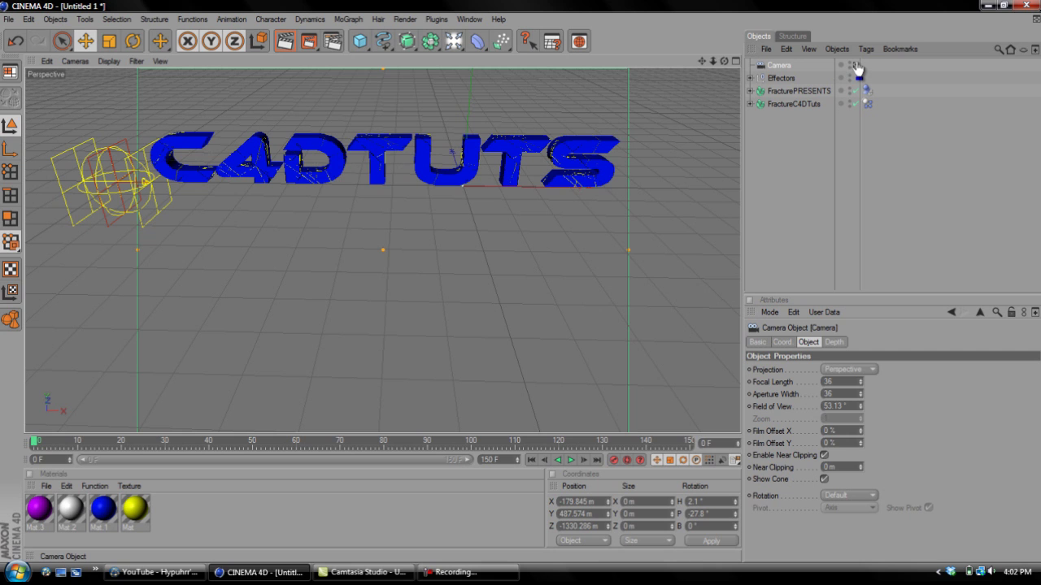
click(856, 65)
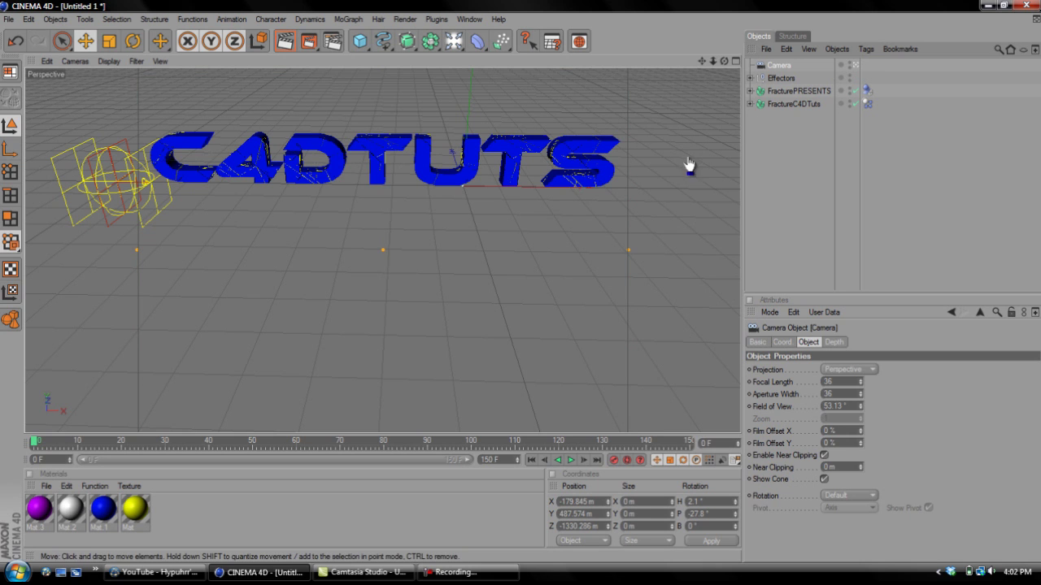
Orbit and pan the camera until the C4DTUTS text is framed at an angle.
mouse_move(523, 290)
alt+mouse_down()
mouse_move(508, 293)
mouse_move(522, 291)
alt+mouse_up()
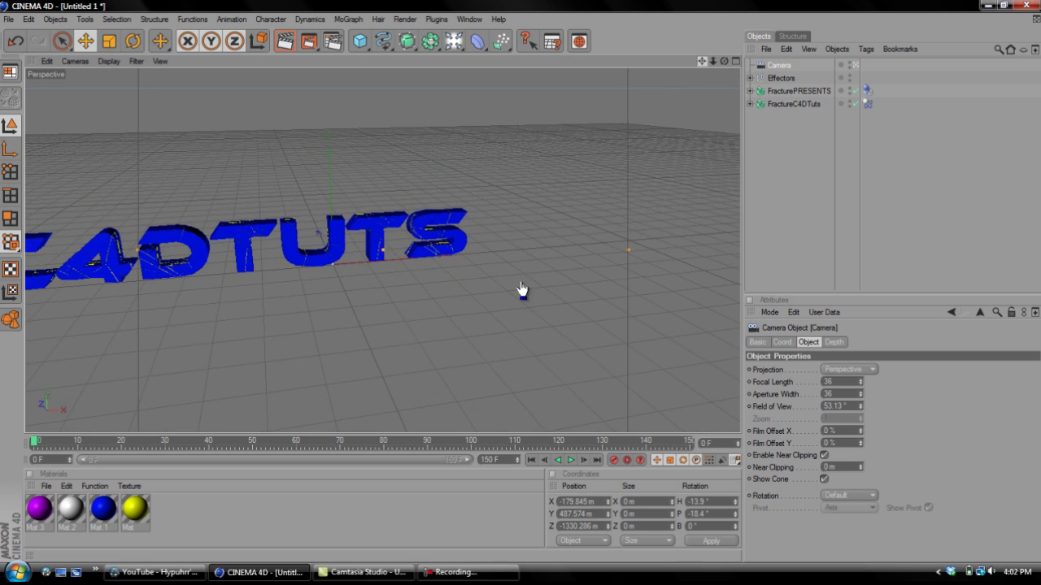
mouse_move(522, 290)
alt+middle_down()
mouse_move(532, 286)
mouse_move(521, 290)
alt+middle_up()
alt+drag(515, 288, 522, 286)
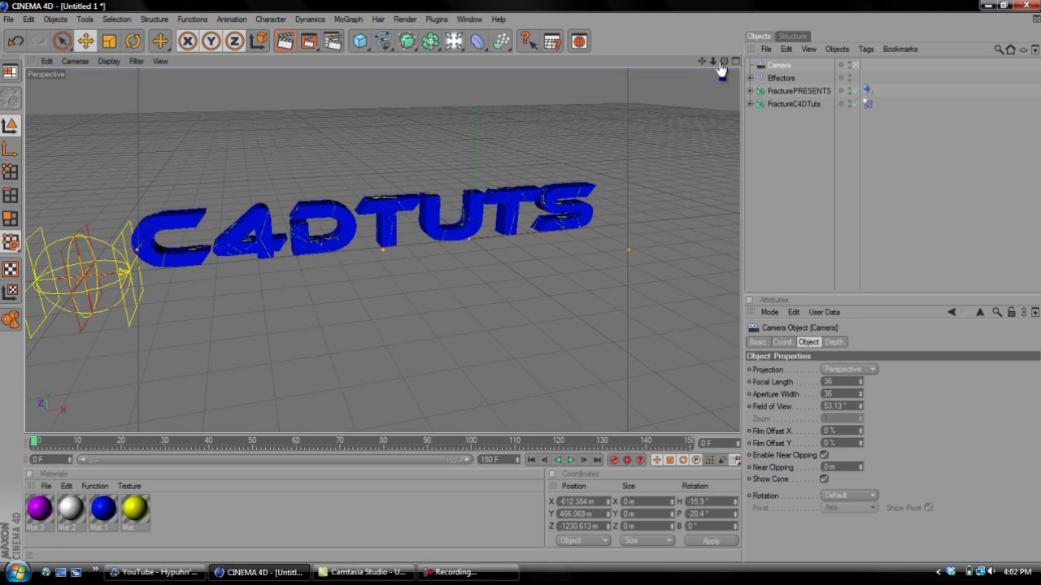
alt+middle_drag(520, 291, 522, 291)
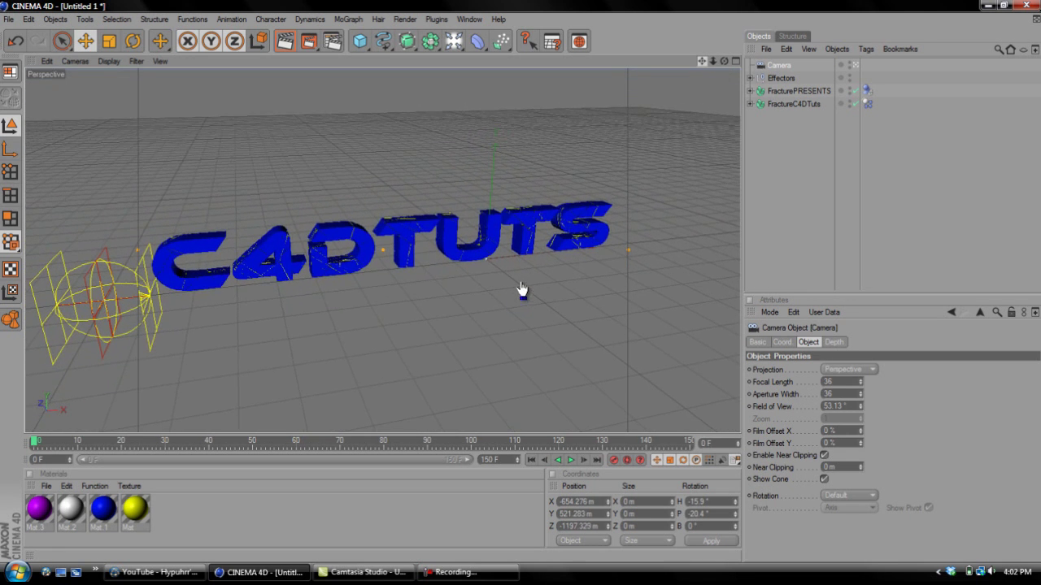
drag(721, 65, 522, 290)
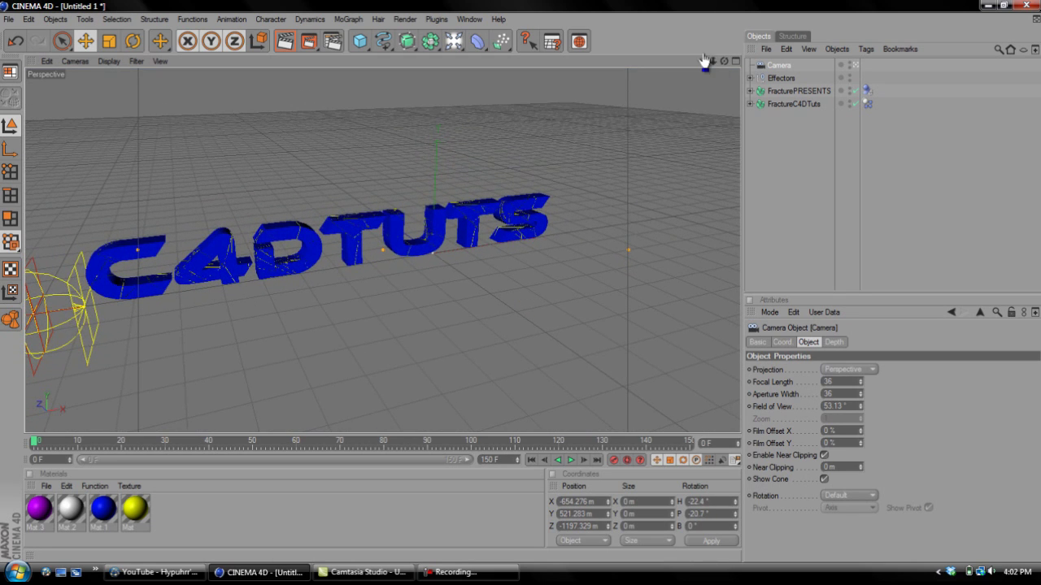
drag(704, 66, 523, 289)
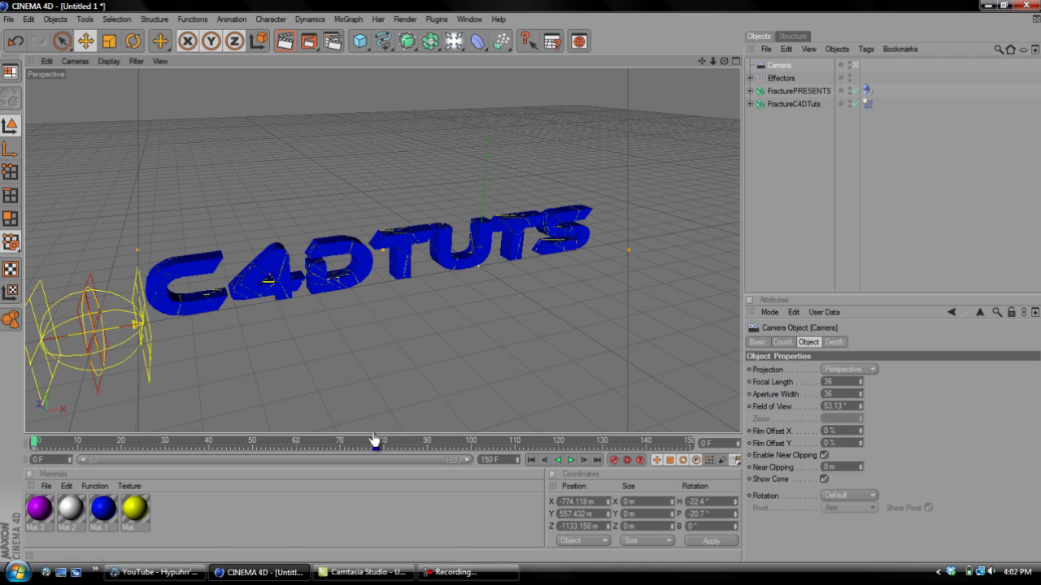
drag(374, 440, 209, 433)
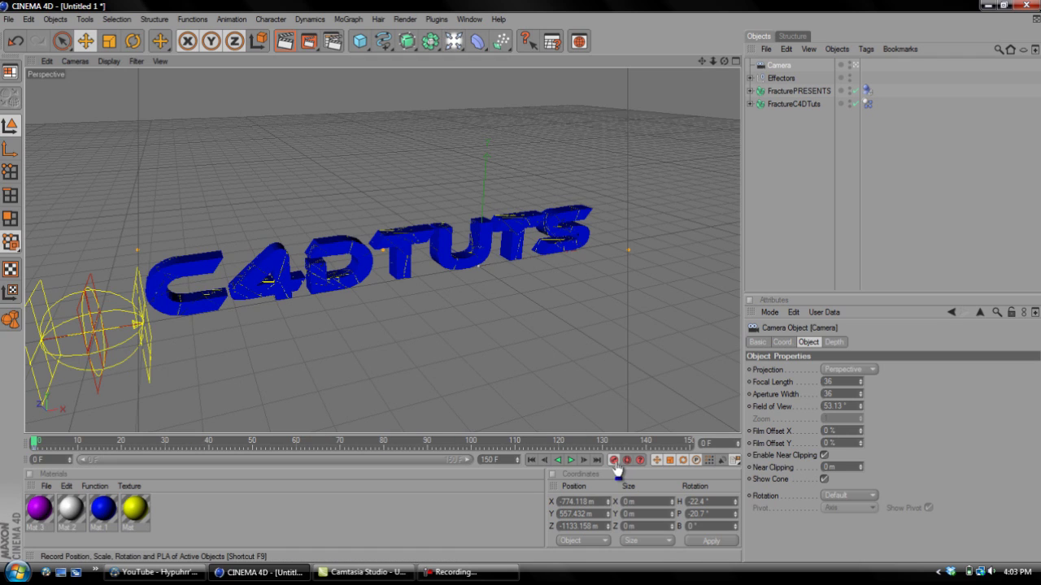
mouse_move(32, 443)
mouse_down()
mouse_move(677, 424)
mouse_move(728, 440)
mouse_up()
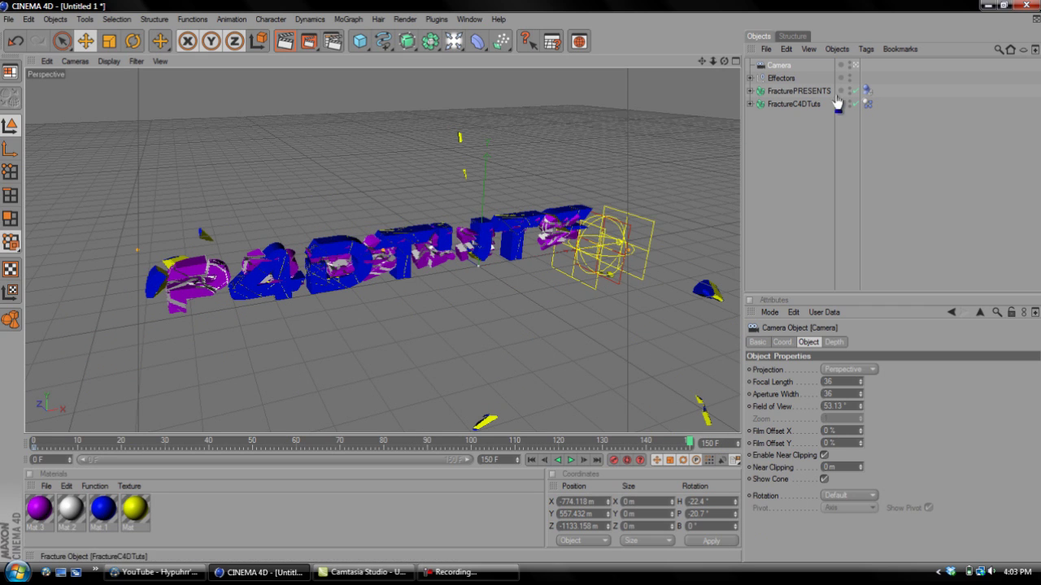
mouse_move(515, 289)
alt+mouse_down()
mouse_move(542, 271)
mouse_move(515, 295)
alt+mouse_up()
drag(704, 69, 497, 285)
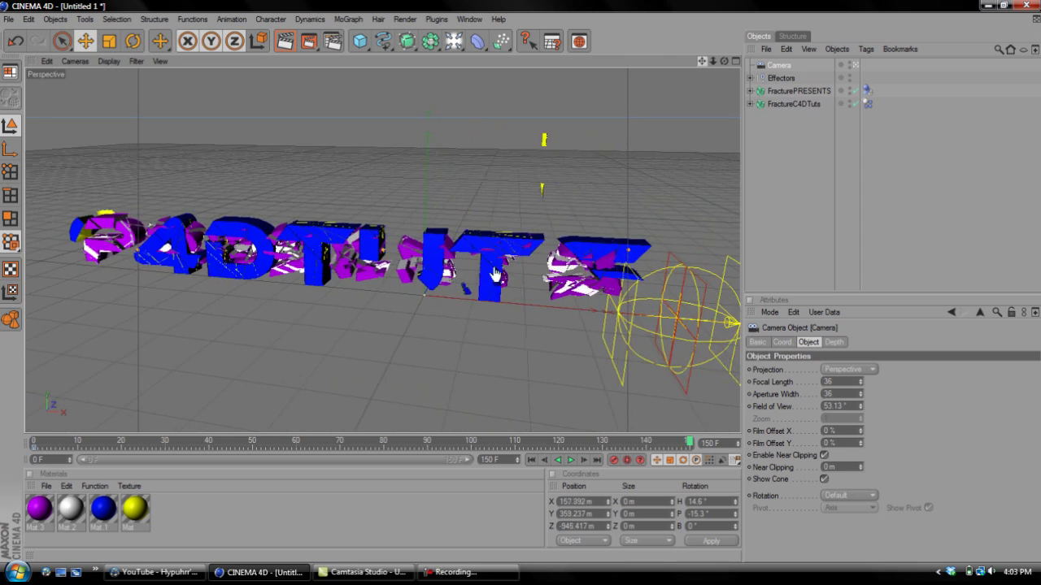
mouse_move(498, 285)
mouse_down()
mouse_move(523, 295)
mouse_move(512, 285)
mouse_up()
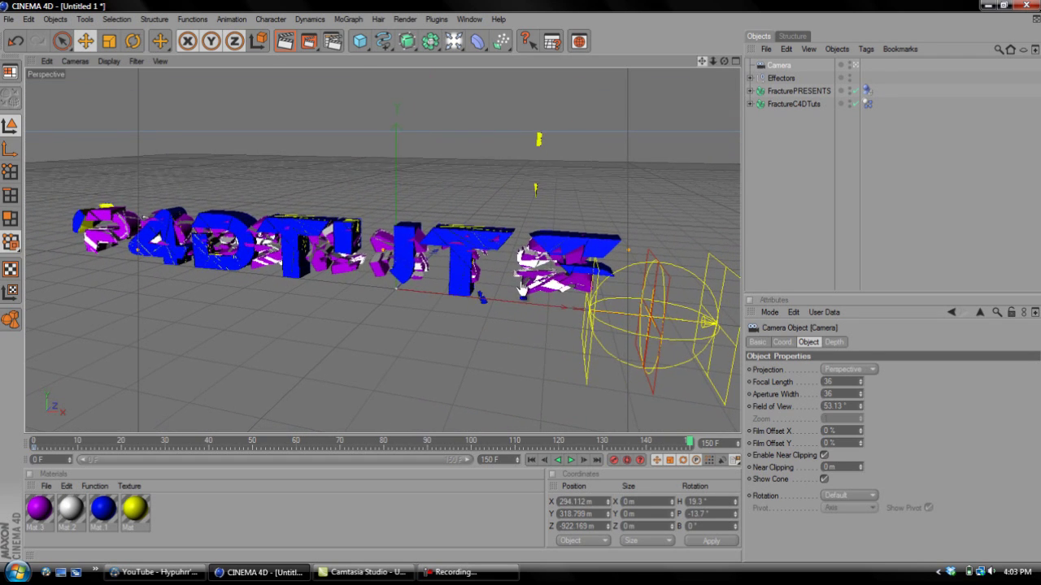
alt+middle_drag(524, 291, 521, 289)
mouse_move(523, 289)
alt+right_down()
mouse_move(549, 289)
mouse_move(518, 291)
alt+right_up()
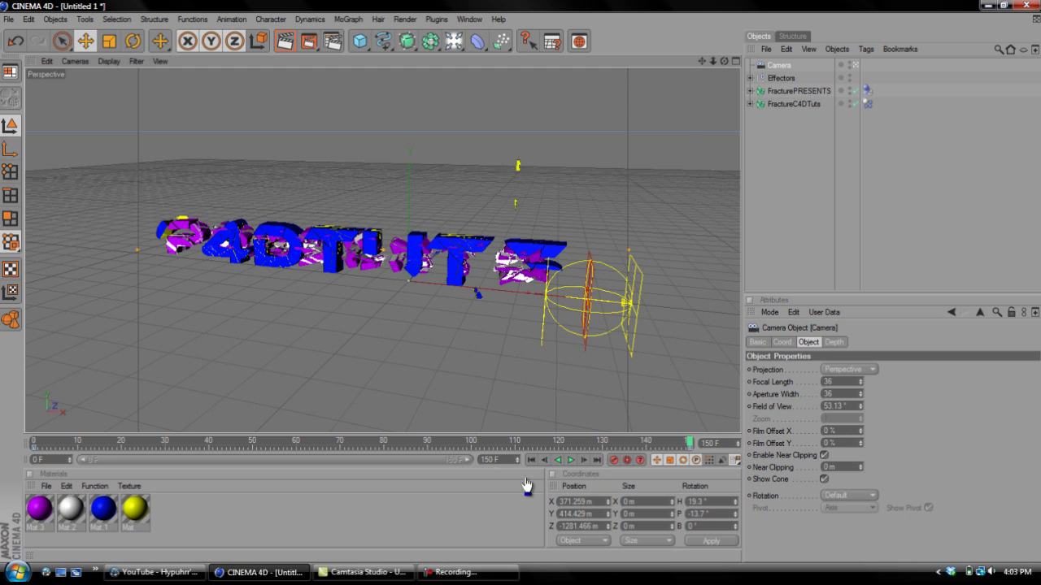
click(571, 460)
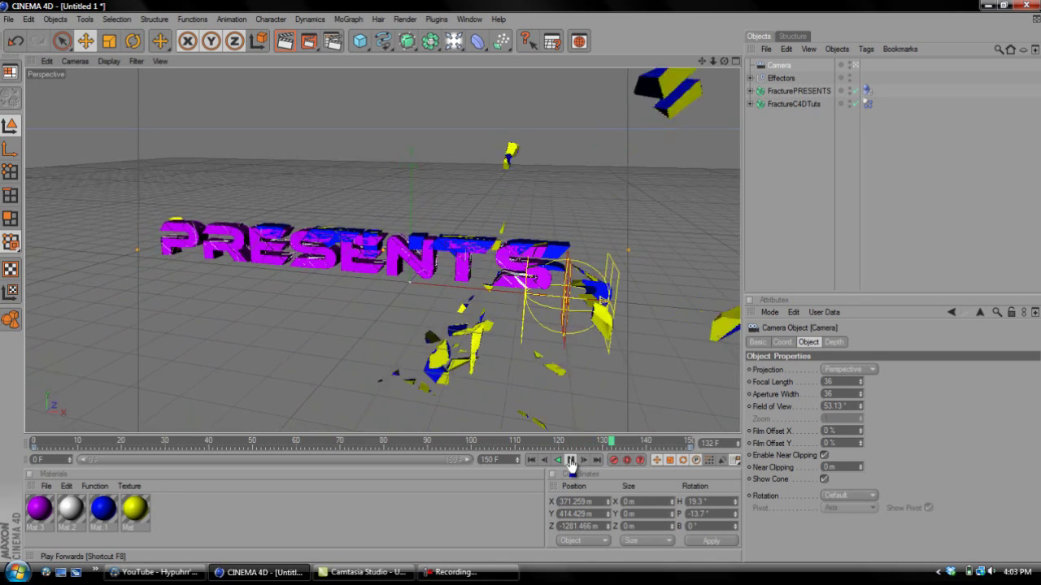
click(570, 460)
mouse_move(665, 446)
mouse_down()
mouse_move(409, 423)
mouse_move(16, 464)
mouse_up()
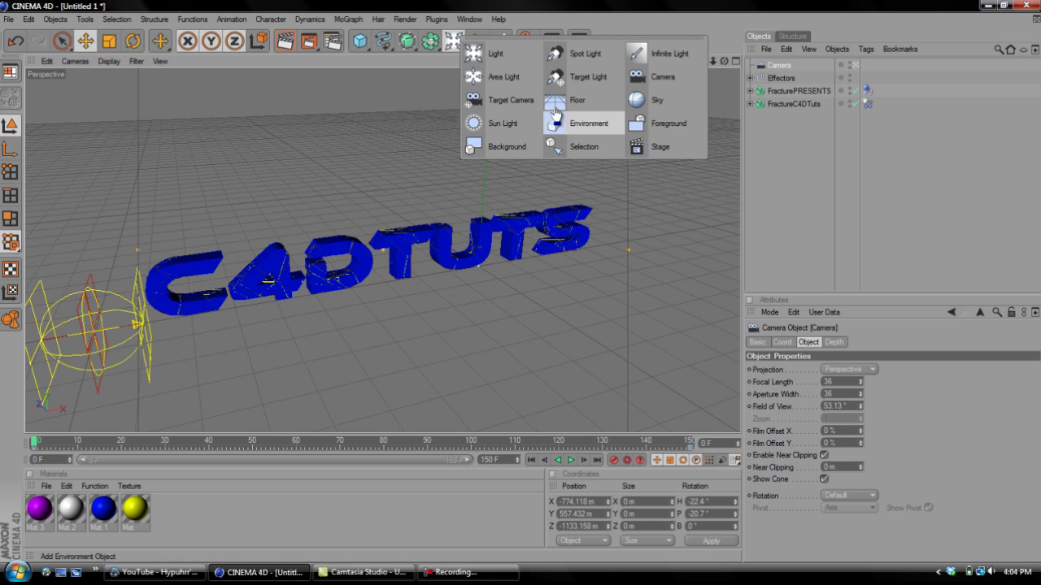
Add a Floor object and give it a Rigid Body dynamics tag.
drag(450, 47, 569, 104)
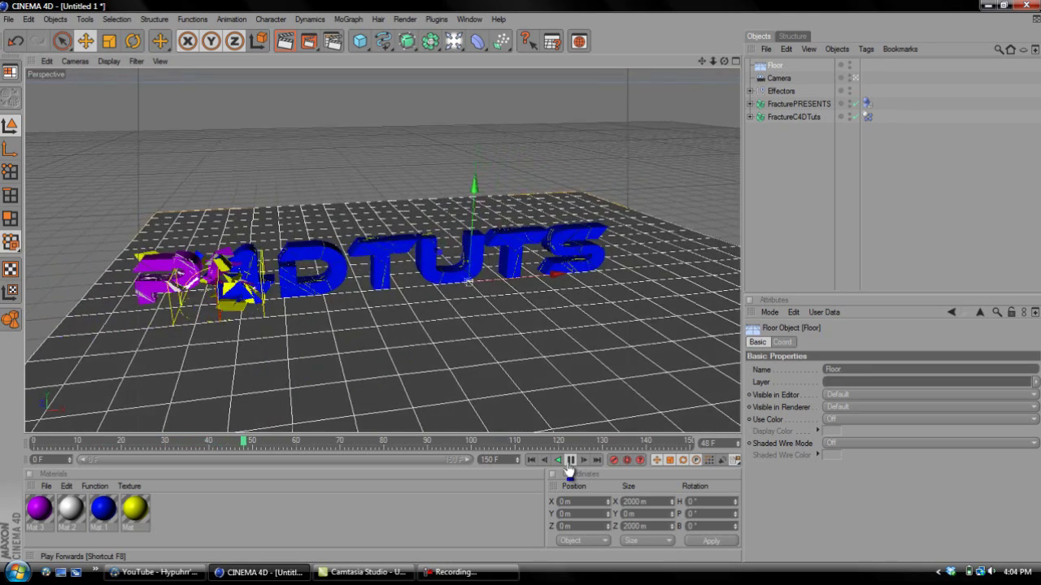
click(568, 463)
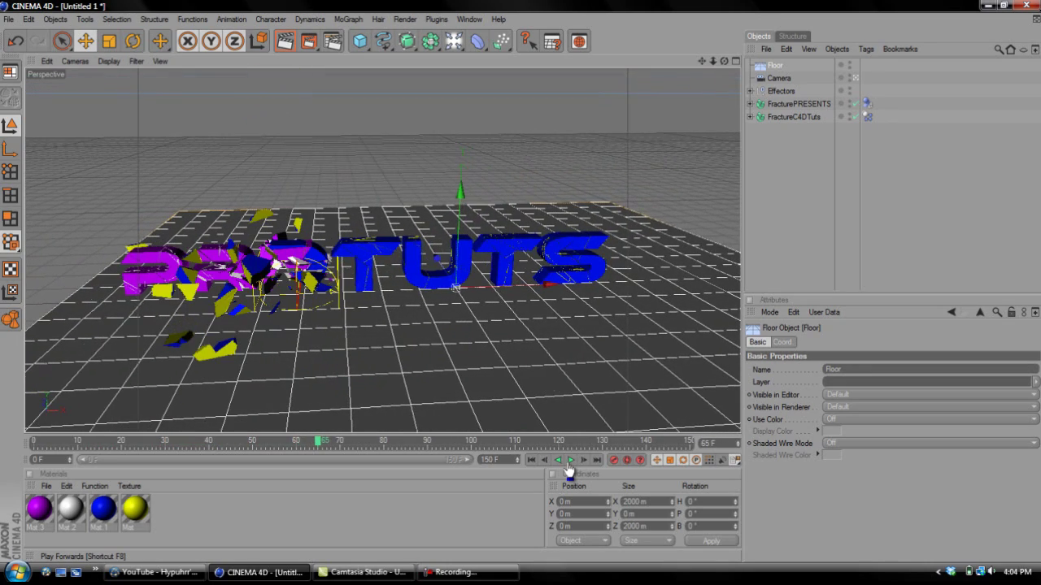
right_click(776, 74)
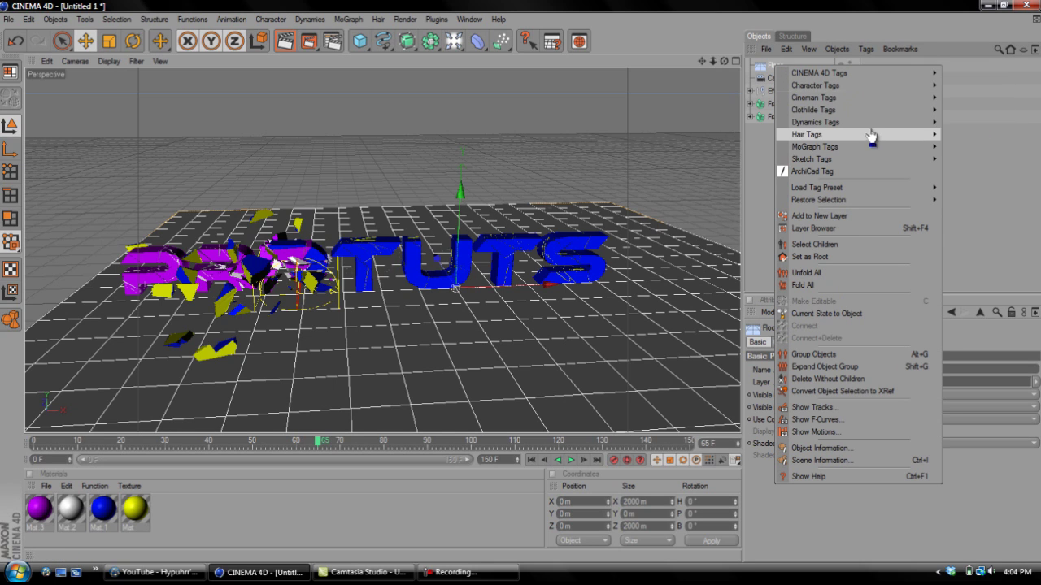
mouse_move(815, 146)
click(971, 172)
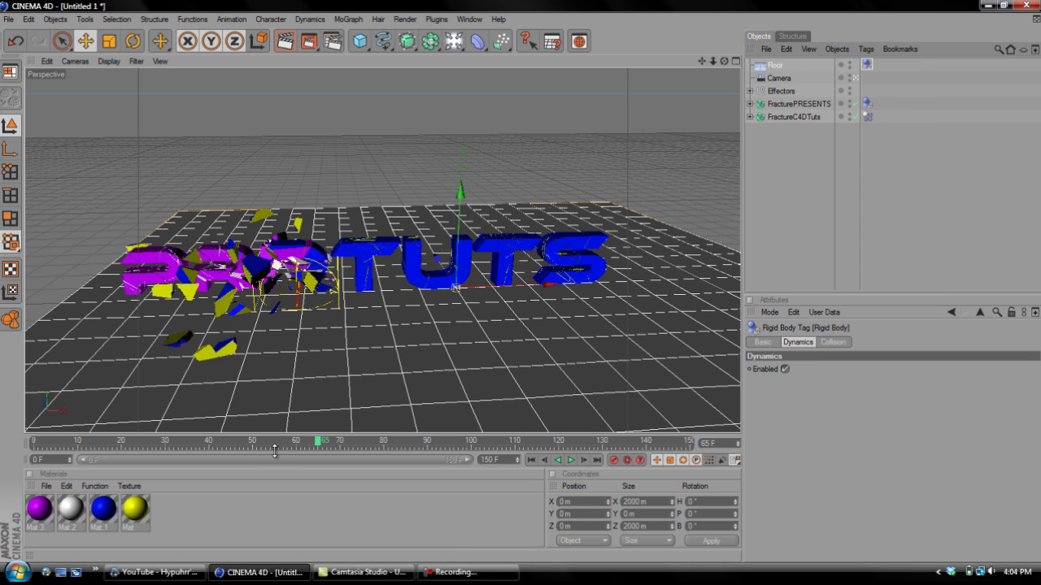
Replay the simulation from the start with the floor catching fragments, then add a Light.
drag(320, 452, 190, 444)
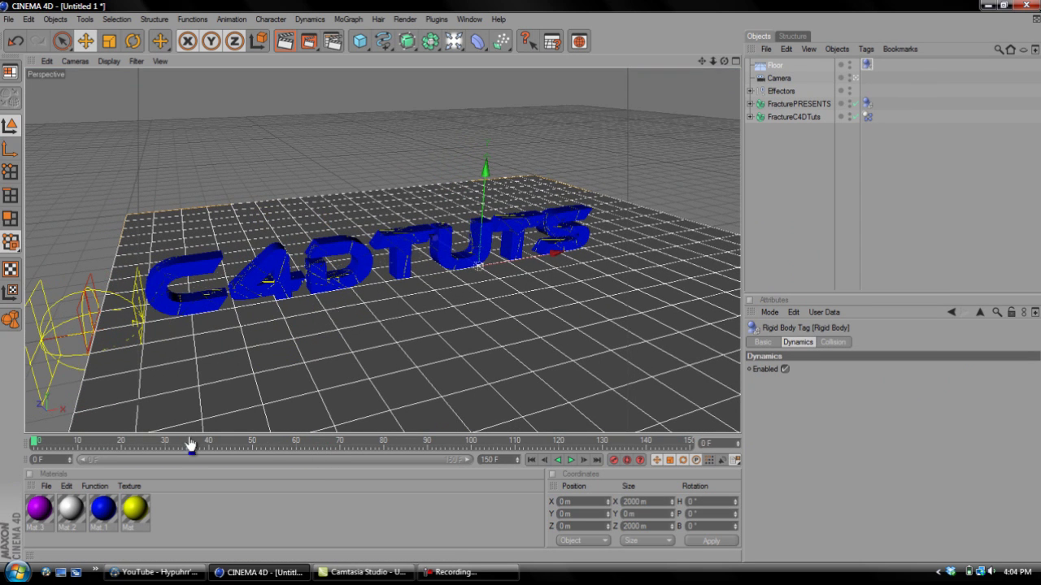
click(570, 460)
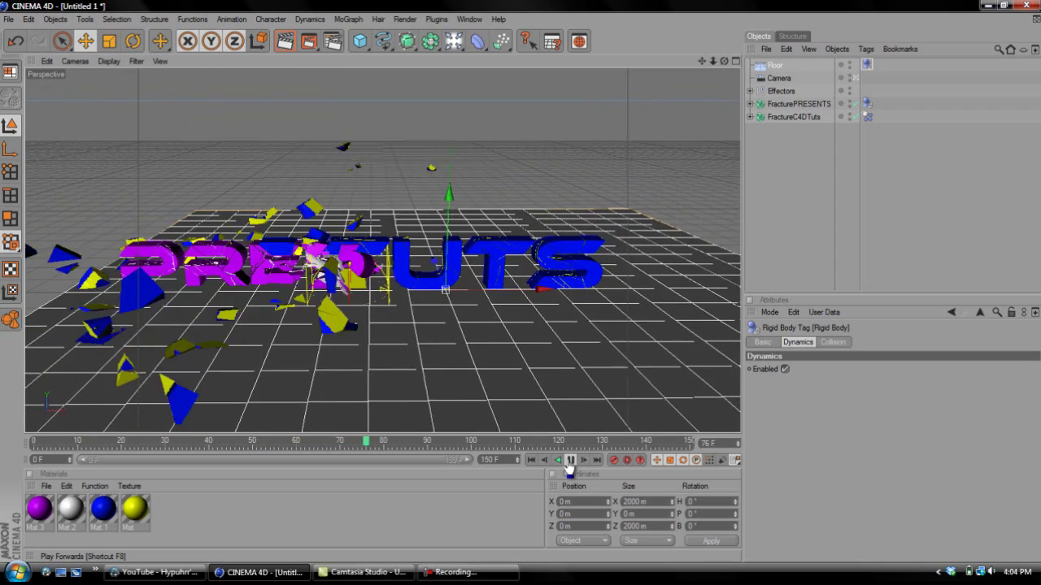
click(569, 461)
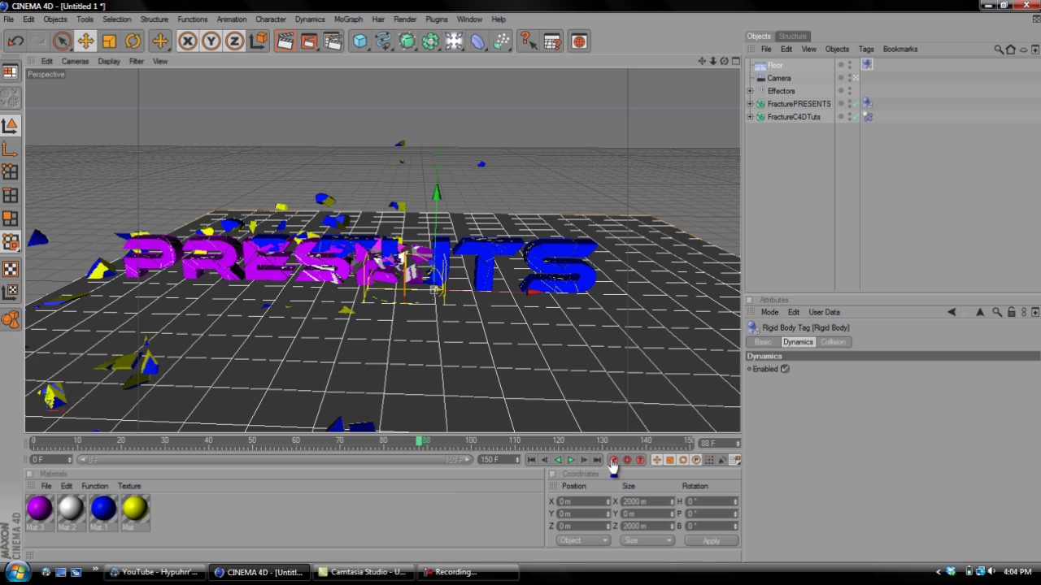
click(569, 461)
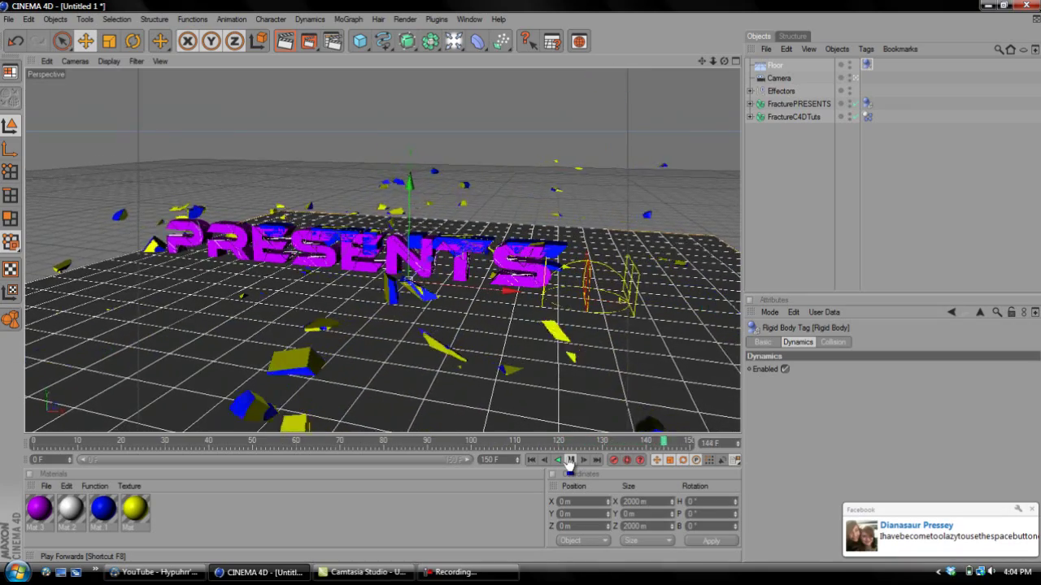
click(449, 49)
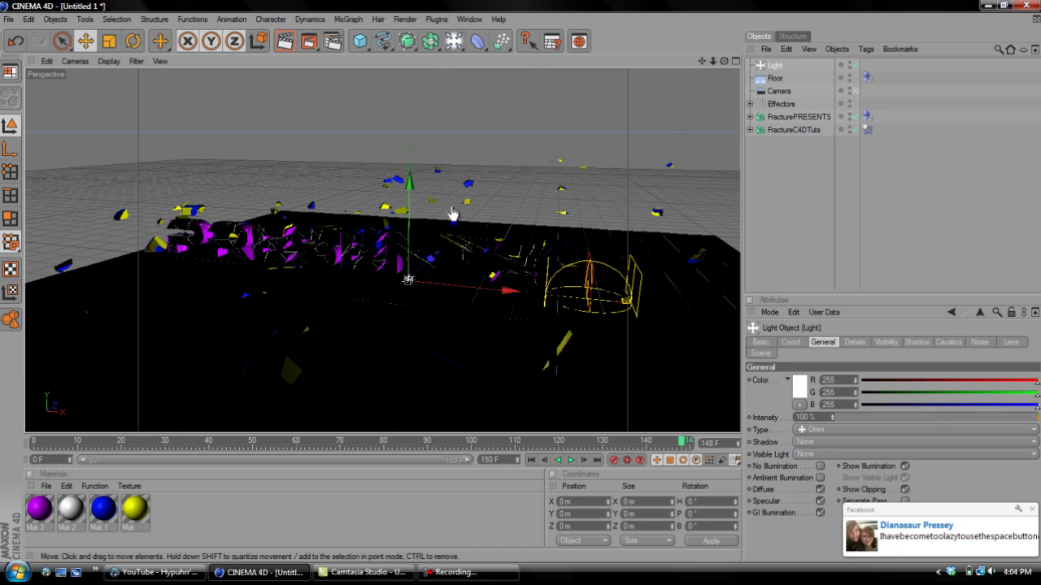
Move the light up and to the left, then Ctrl-drag a copy, Light.1, to the right.
drag(411, 188, 415, 188)
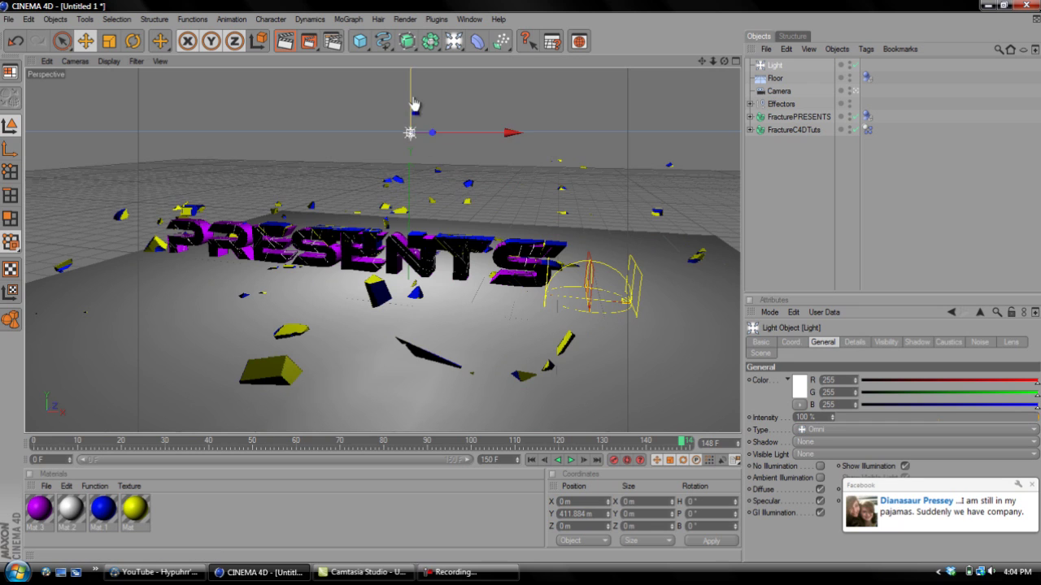
mouse_move(433, 137)
mouse_down()
mouse_move(518, 289)
mouse_move(437, 179)
mouse_move(514, 295)
mouse_up()
drag(517, 288, 434, 174)
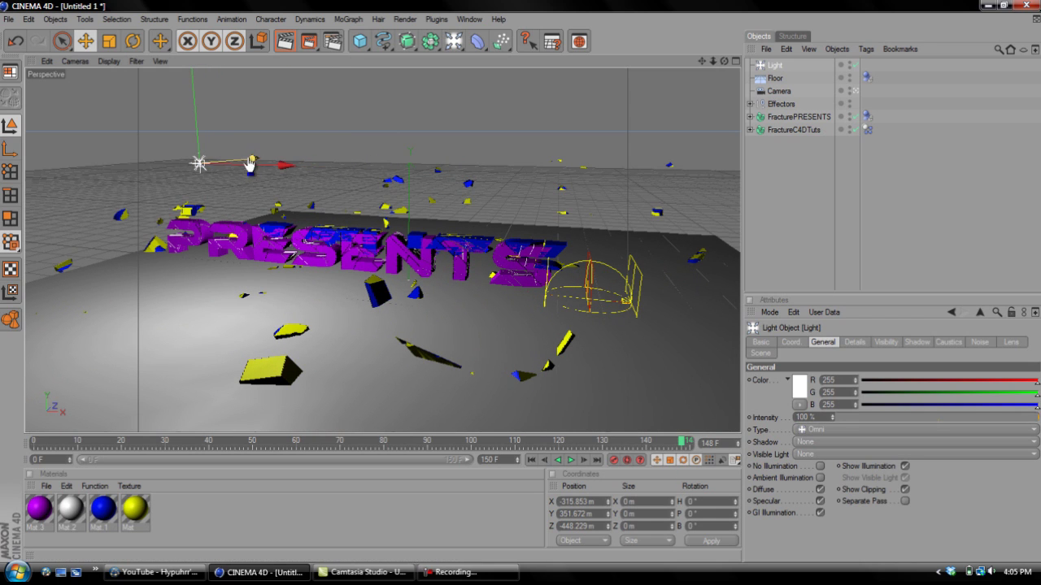
drag(279, 166, 256, 163)
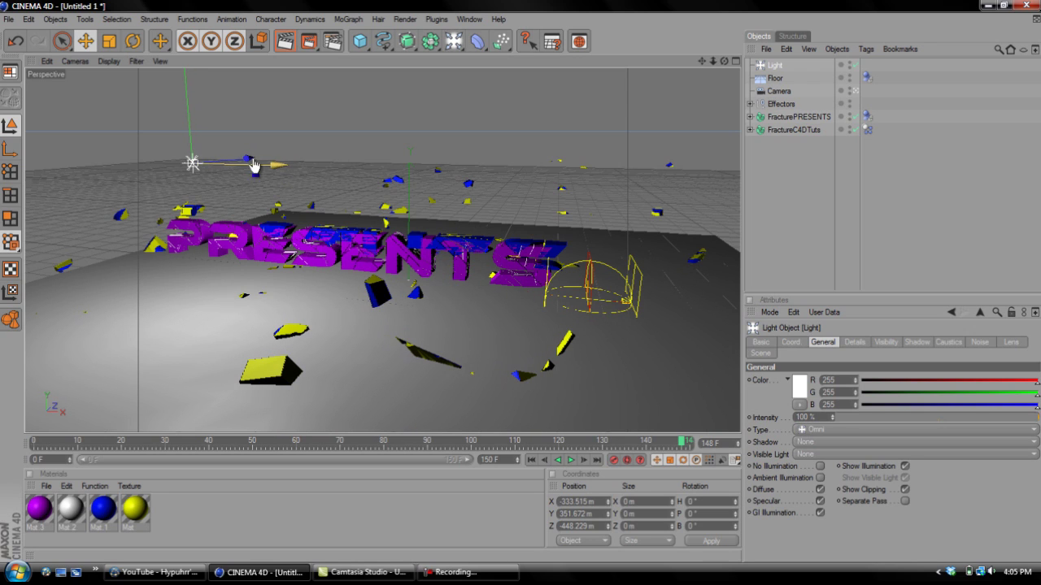
drag(188, 150, 191, 132)
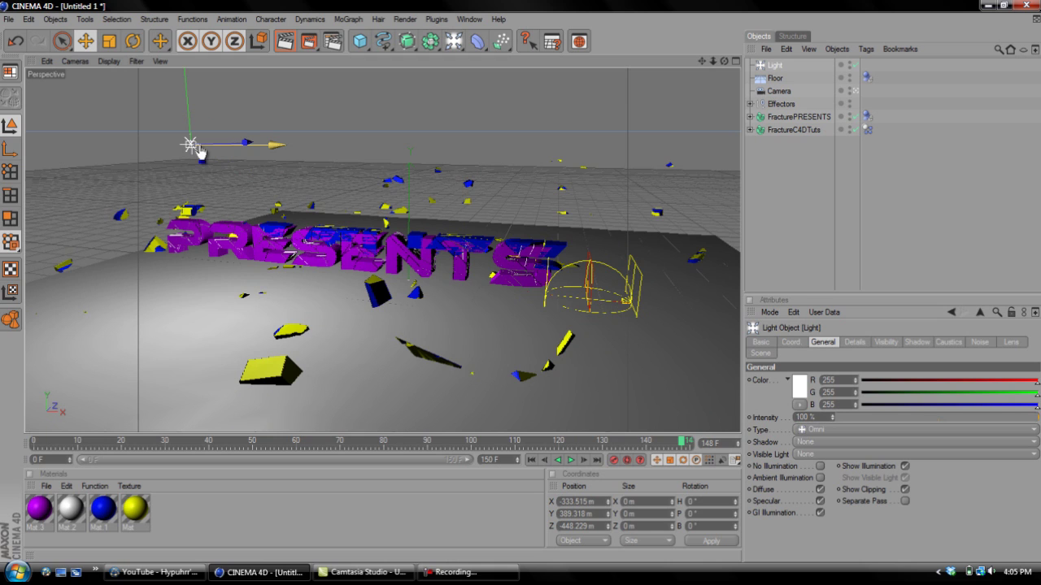
ctrl+drag(200, 152, 400, 147)
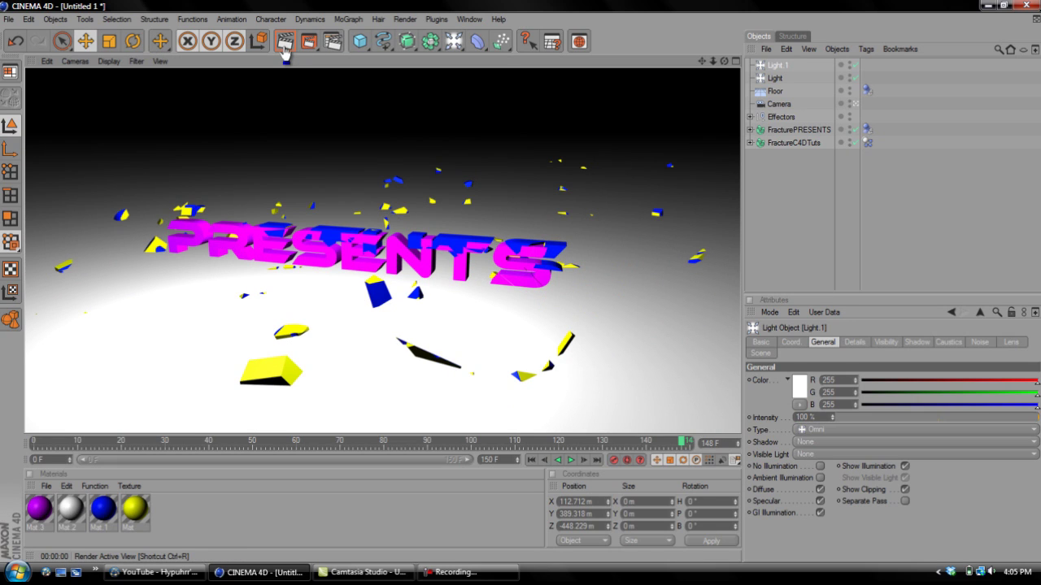
click(300, 122)
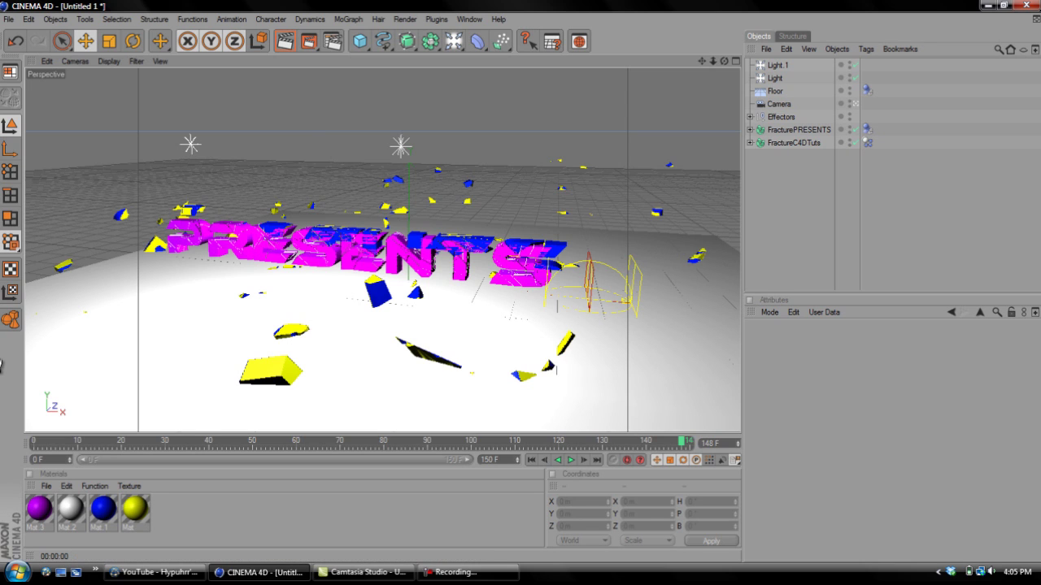
Create a new material Mat.4 and open it, leaving its colour unchanged.
double_click(185, 515)
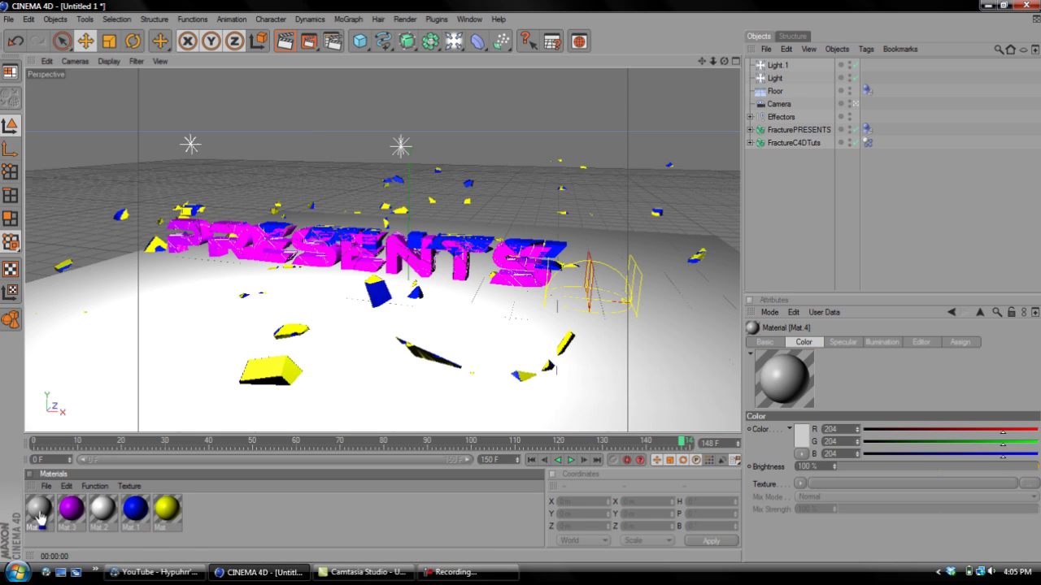
double_click(31, 511)
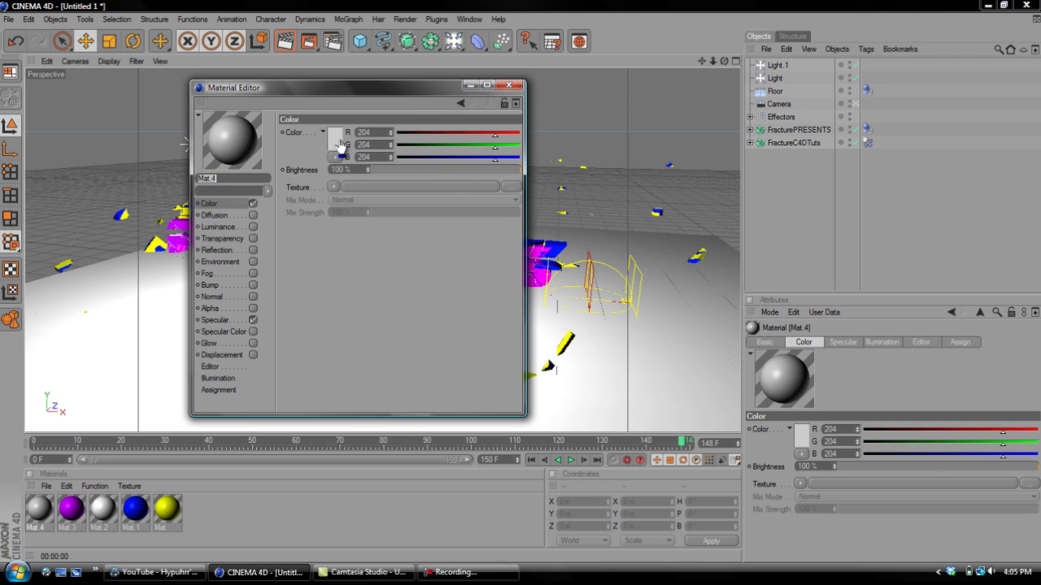
click(335, 145)
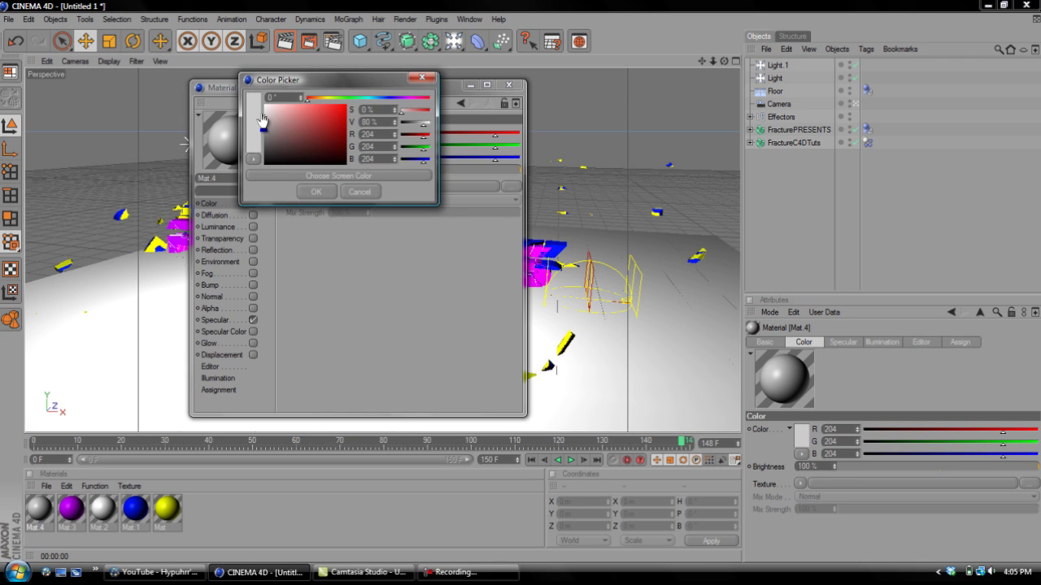
click(318, 198)
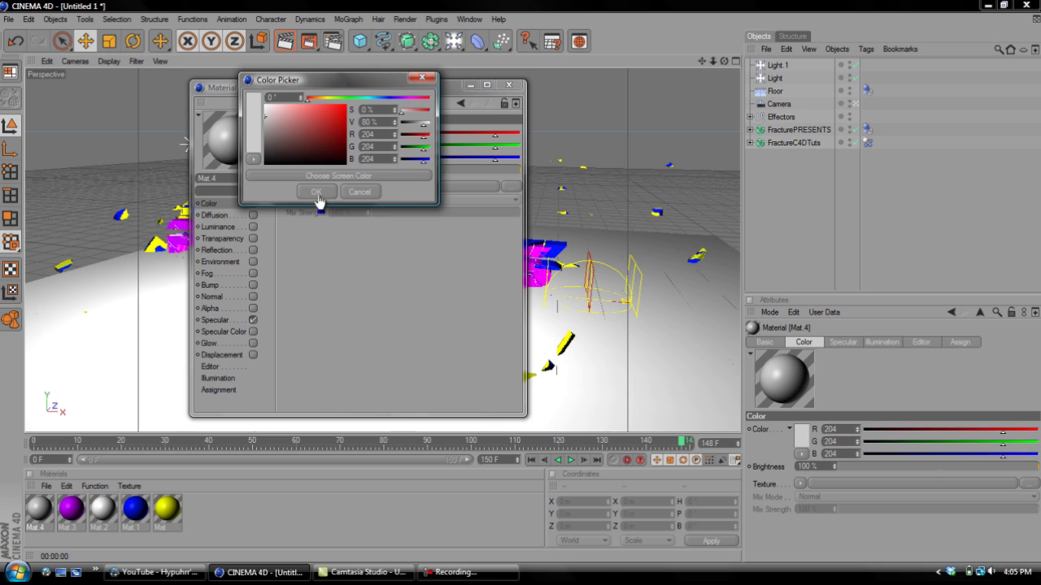
Enable Mat.4 reflection with a Fresnel texture, 22% brightness and 23% mix strength.
click(252, 250)
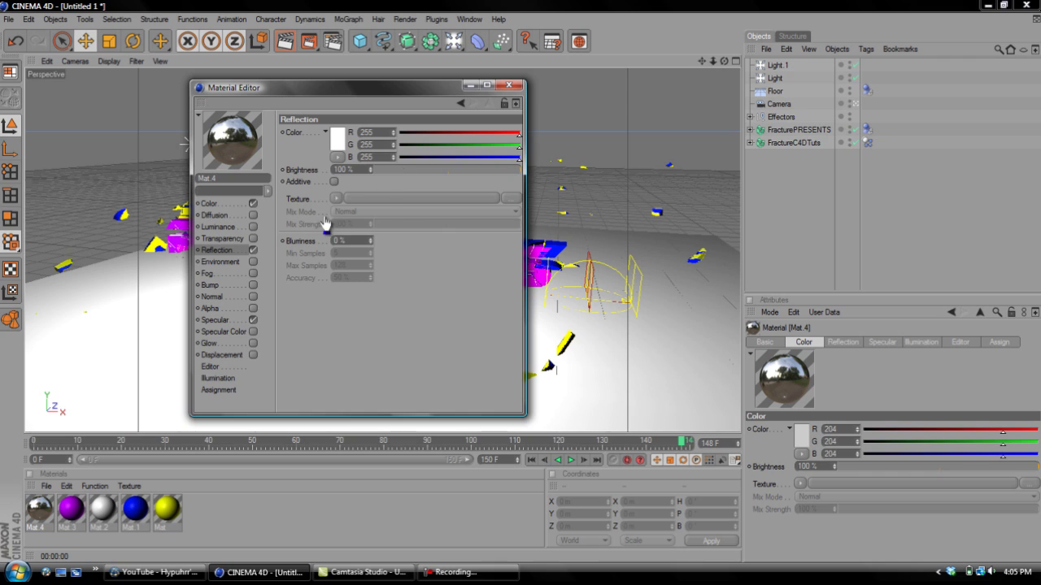
click(336, 199)
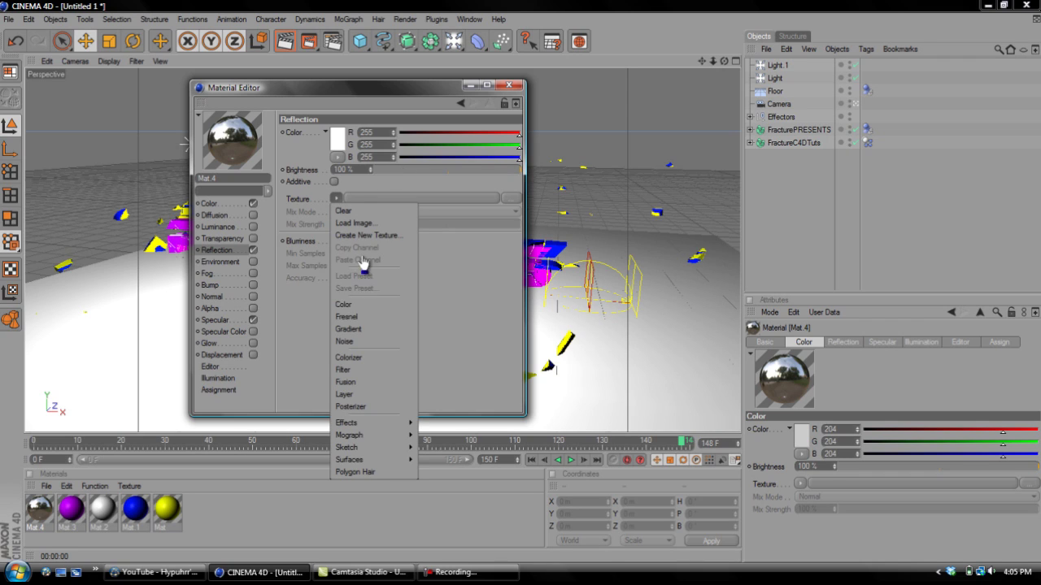
click(363, 316)
click(404, 170)
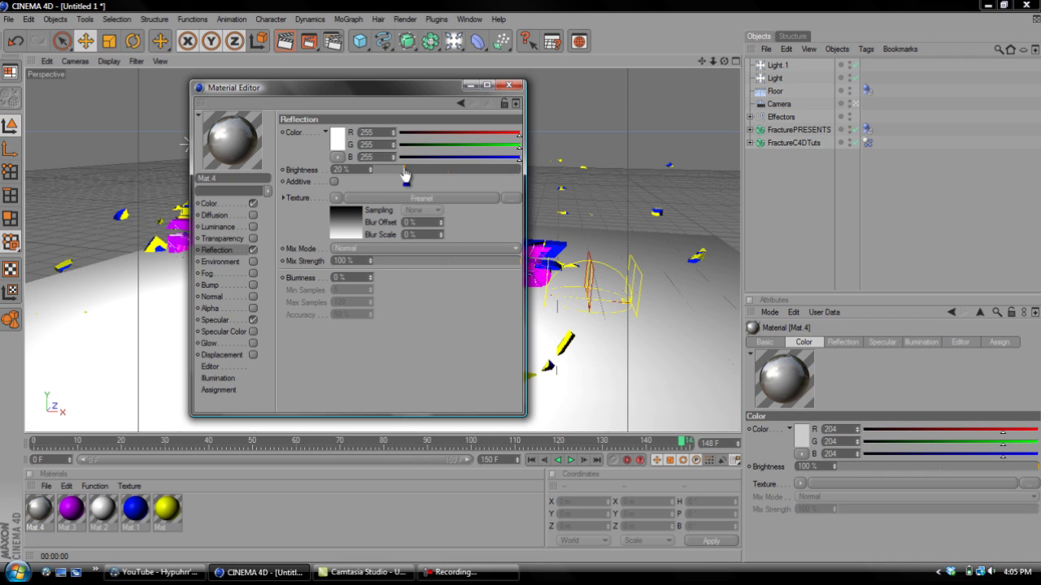
click(407, 261)
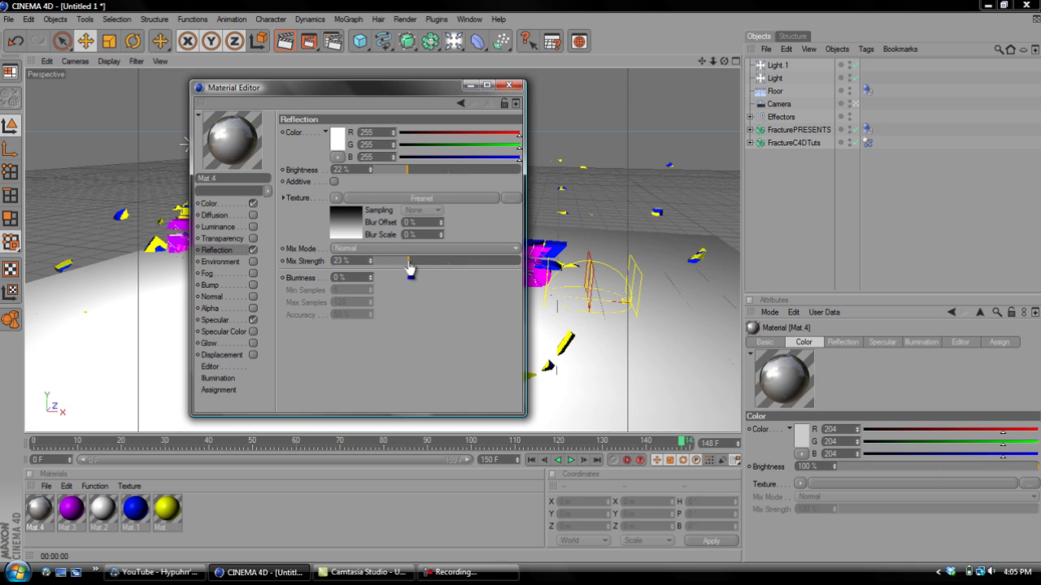
click(510, 85)
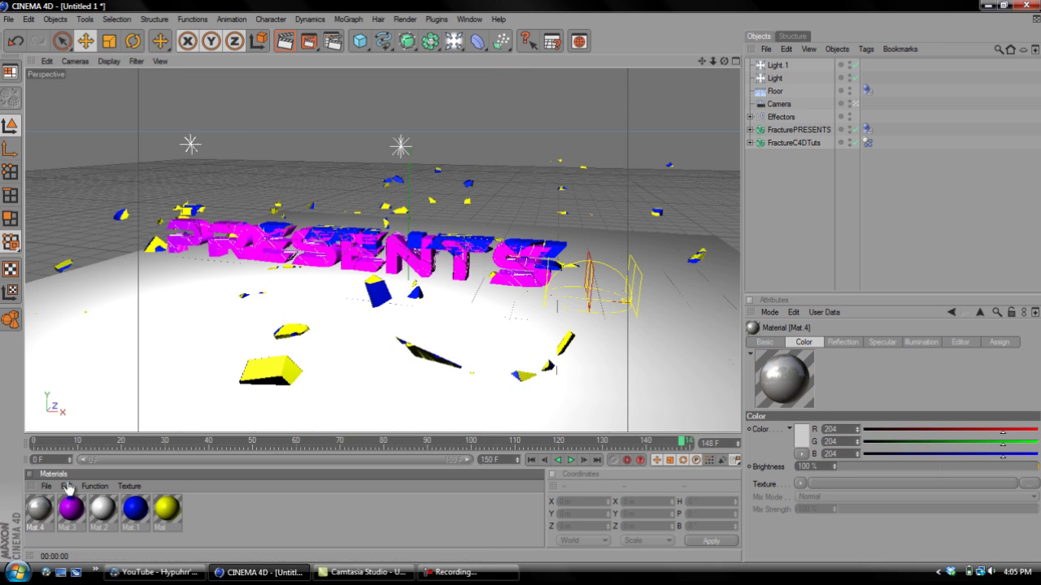
Apply Mat.4 to the Floor, raise reflection blurriness to about 4%, and test-render the view.
drag(42, 511, 157, 420)
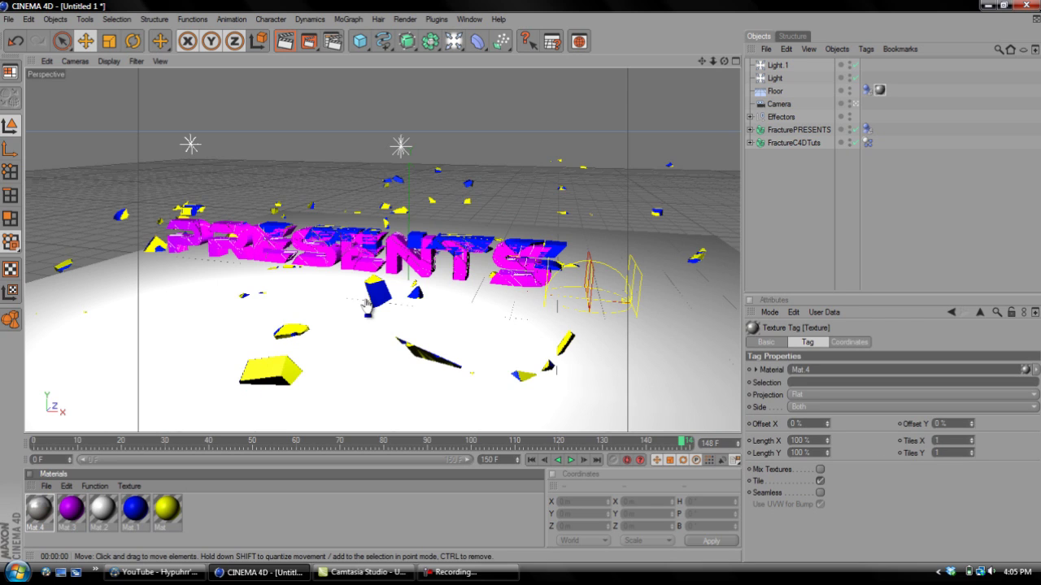
double_click(34, 513)
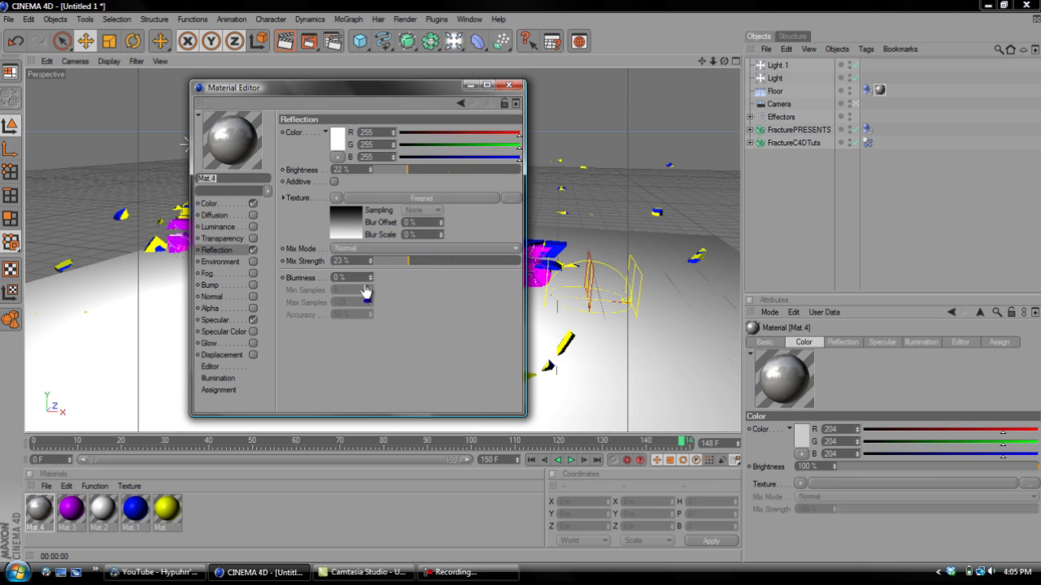
click(370, 277)
drag(369, 282, 370, 275)
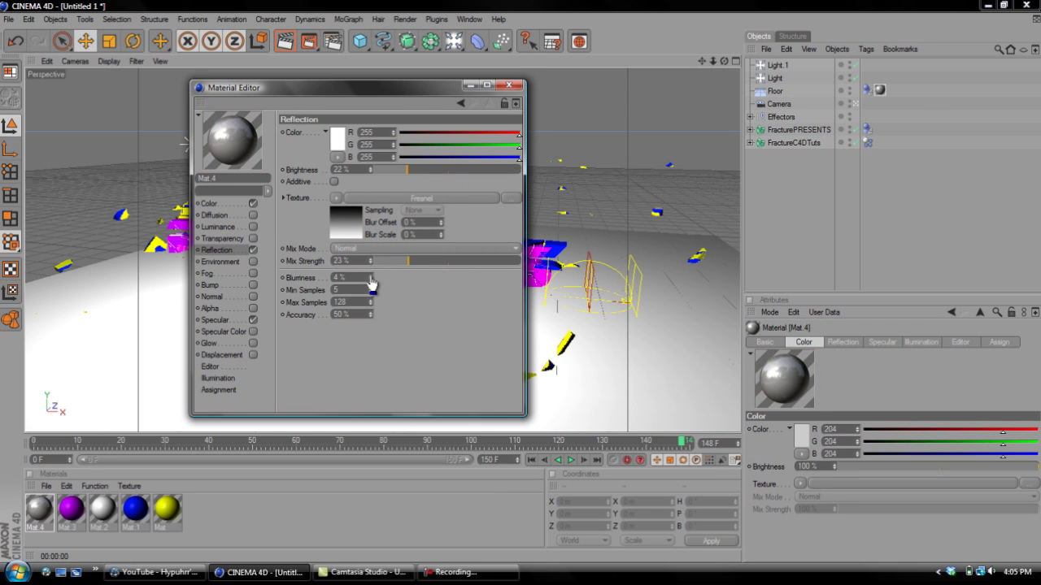
click(508, 84)
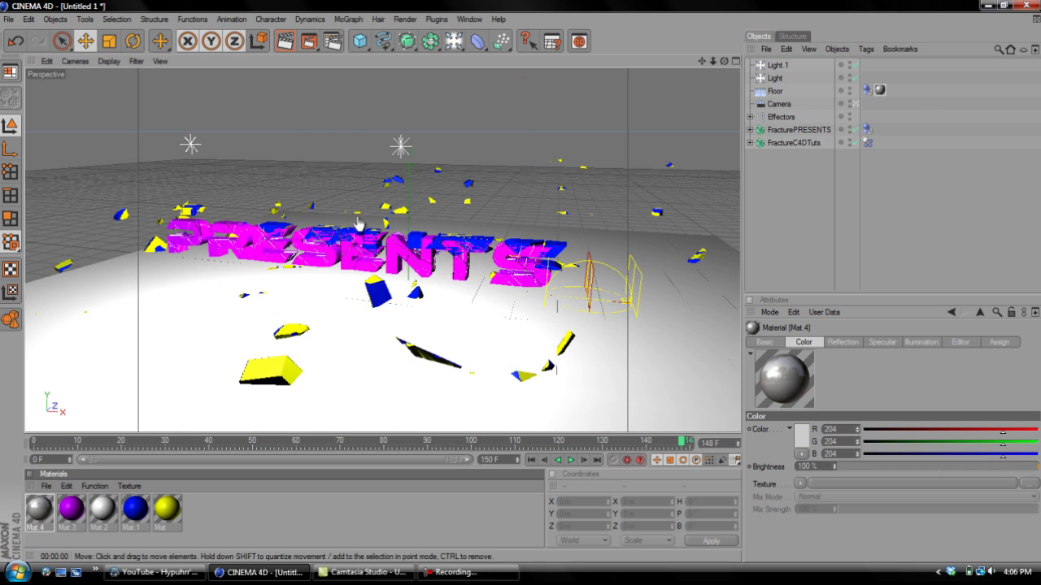
click(285, 42)
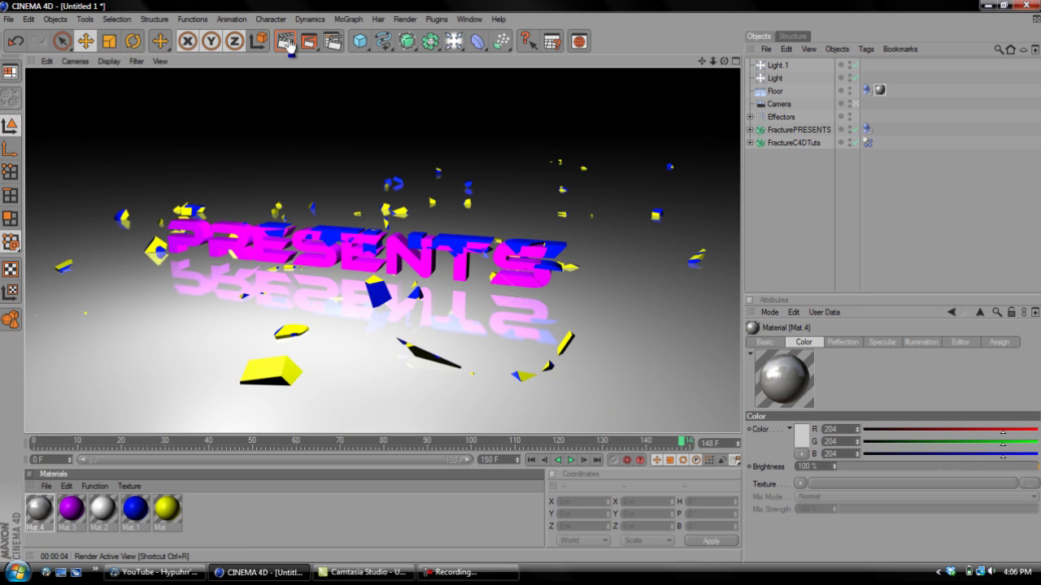
click(374, 351)
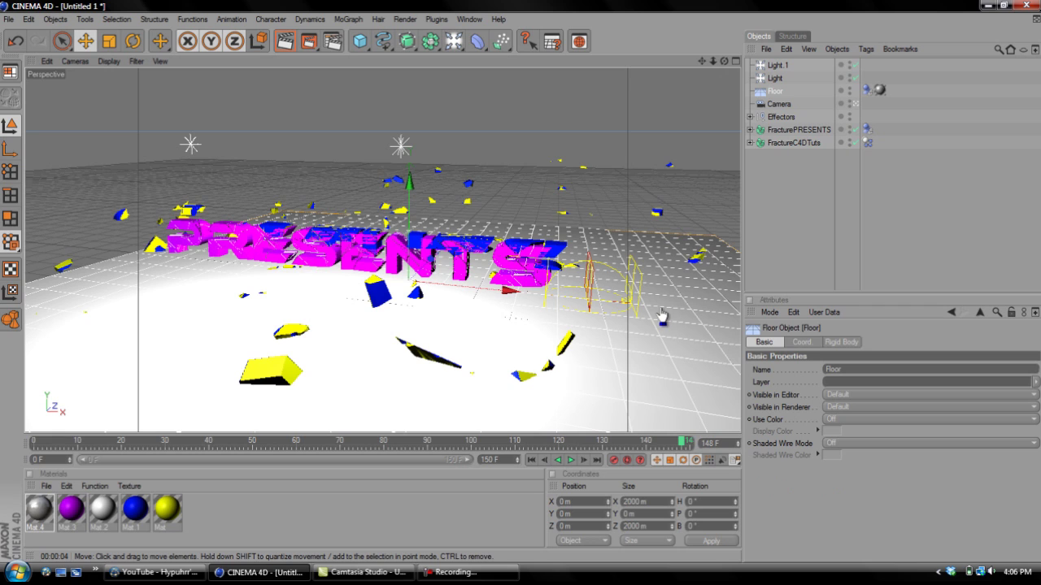
Set render output to the HDV/HDTV 720 29.97 preset, saved as an AVI Movie.
click(333, 46)
click(131, 49)
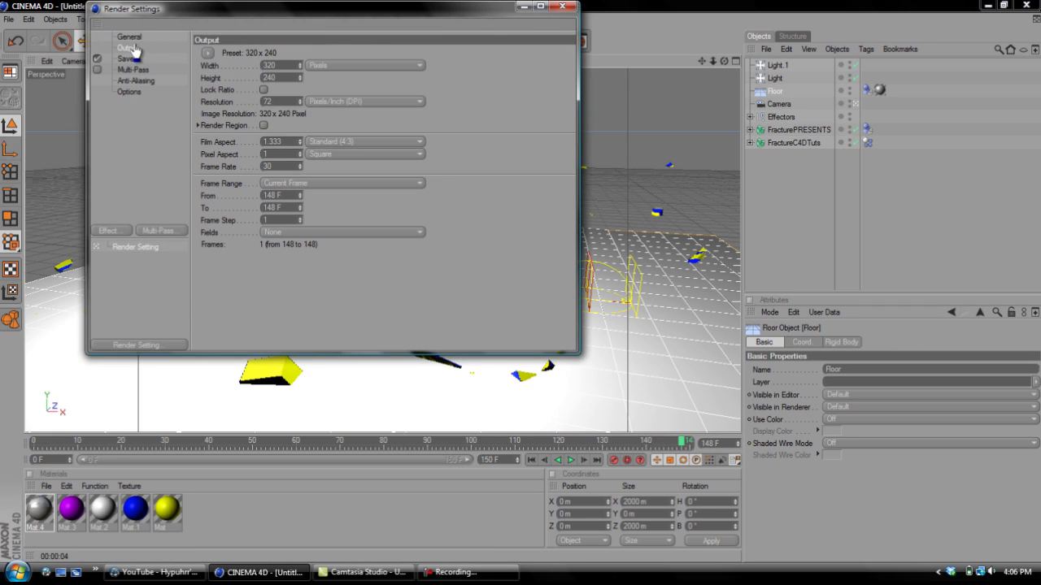
click(208, 53)
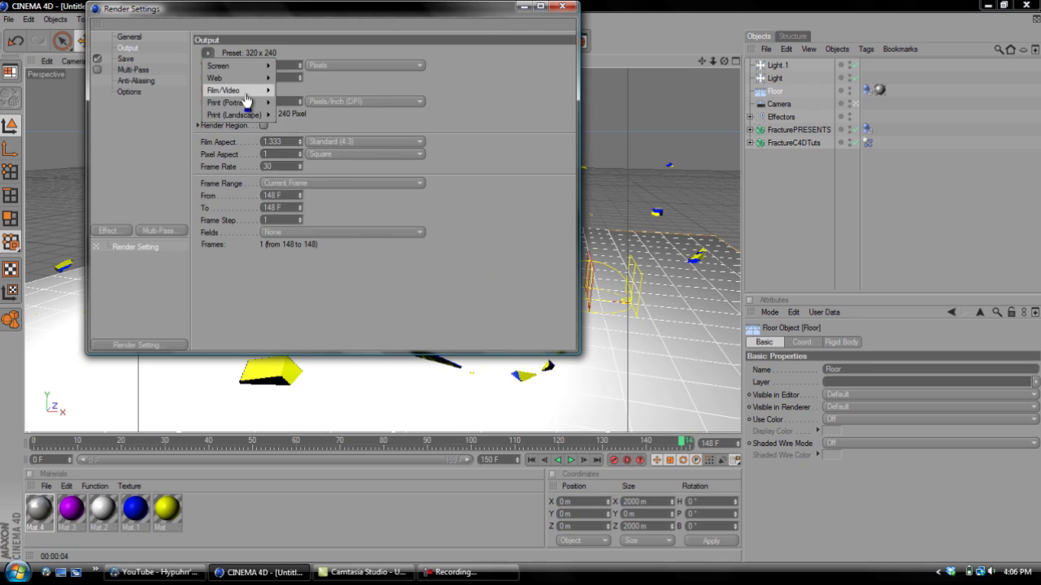
mouse_move(223, 91)
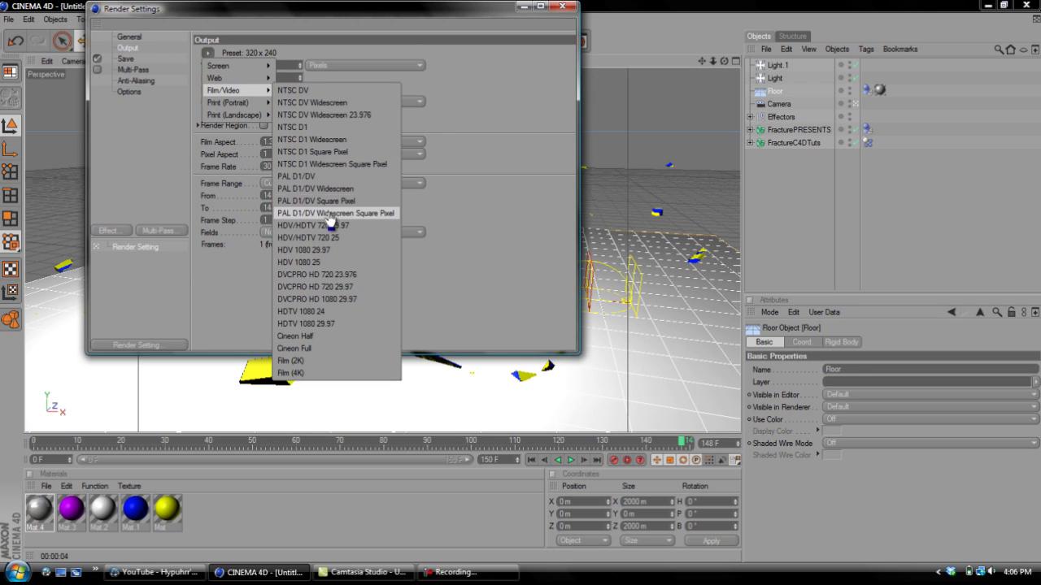
click(329, 227)
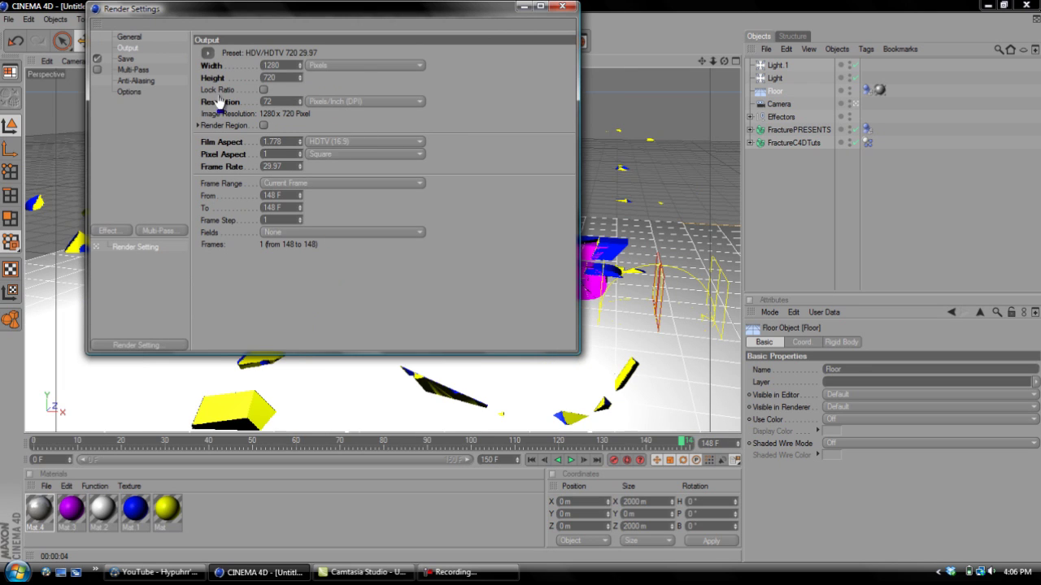
click(129, 59)
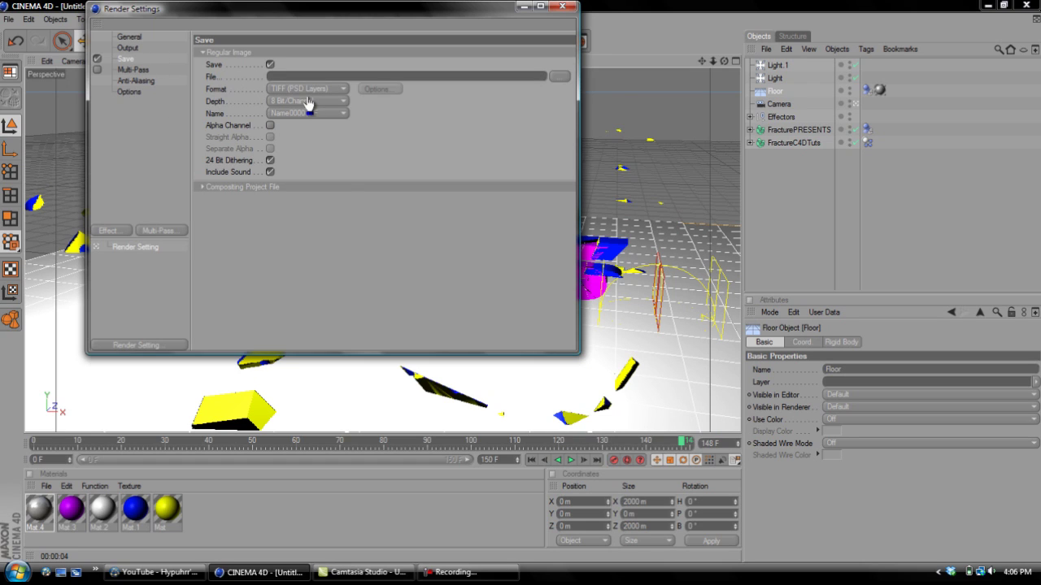
click(306, 90)
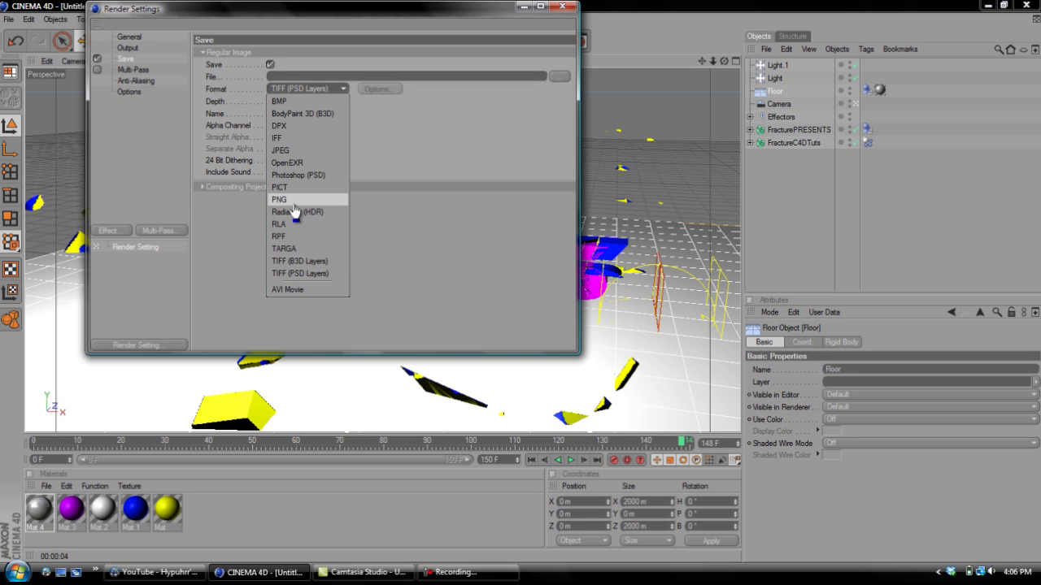
click(304, 292)
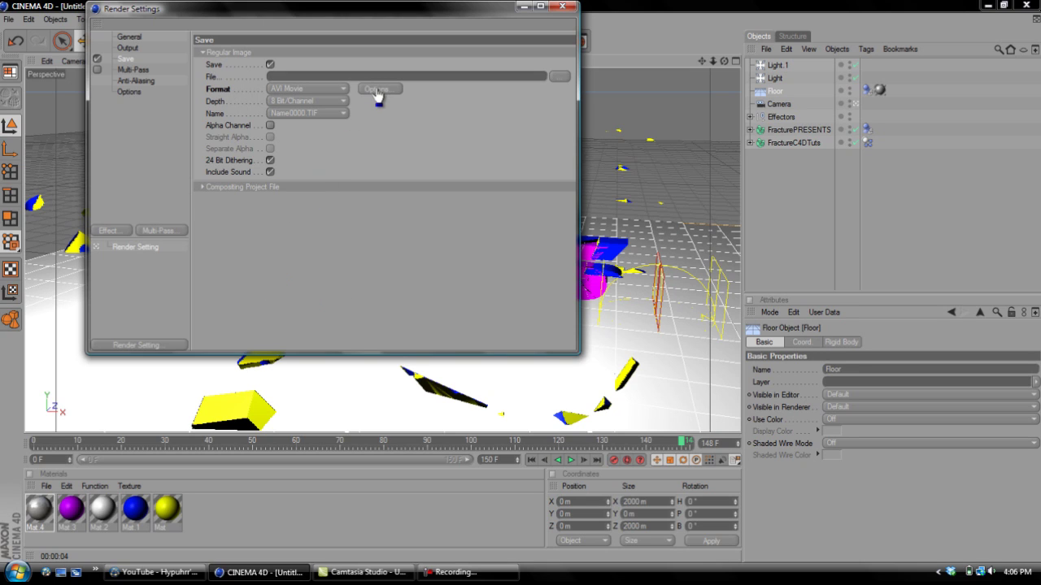
Set anti-aliasing to Best with the Animation filter and a 2x2 maximum level.
click(129, 70)
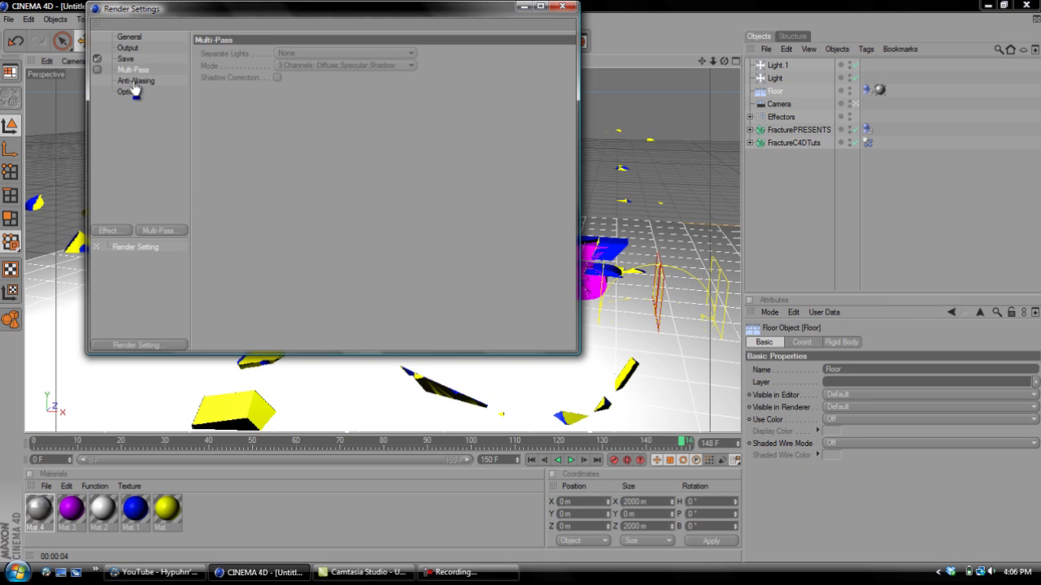
click(133, 82)
click(307, 54)
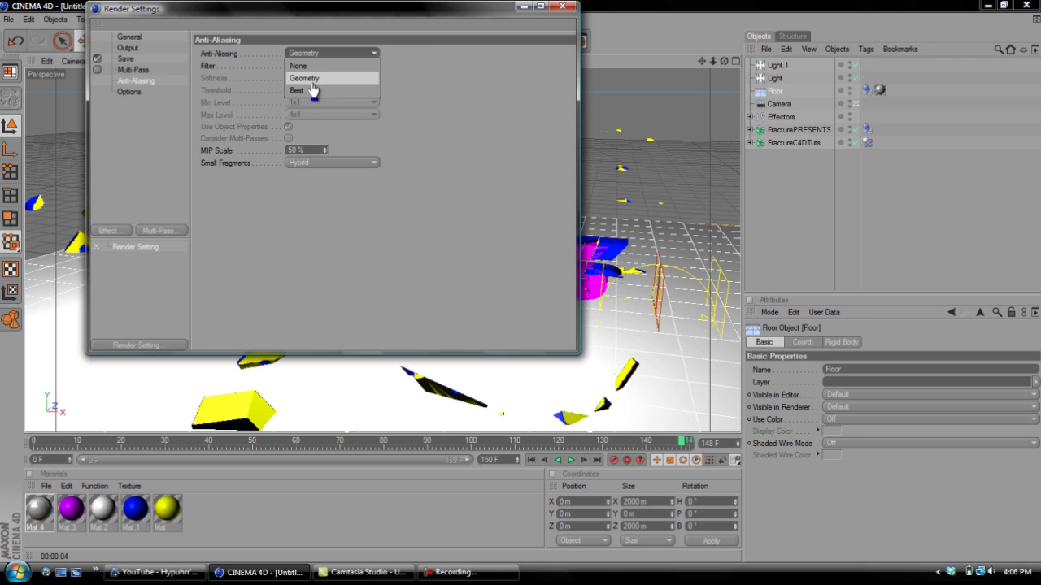
click(312, 90)
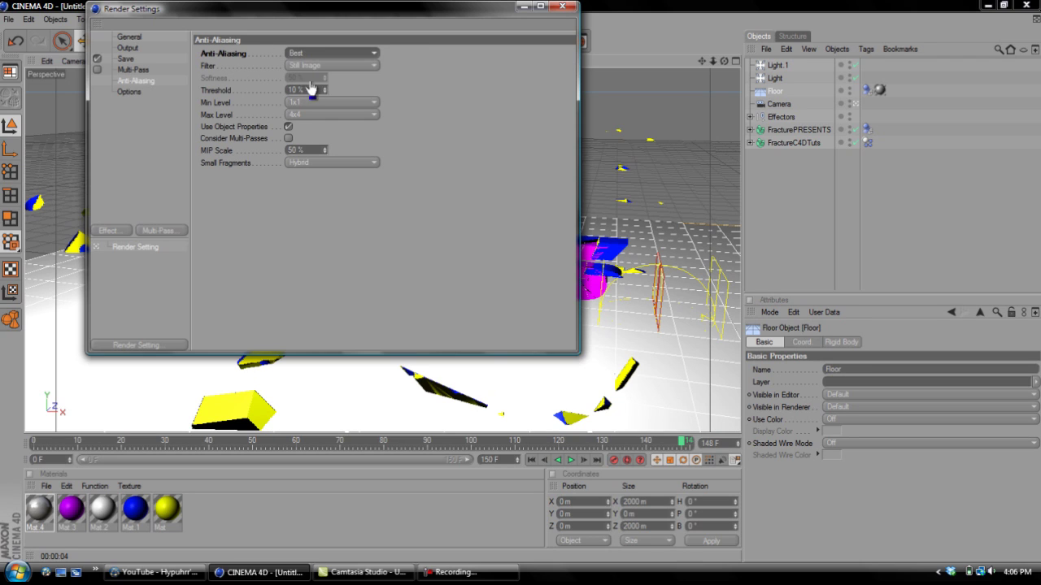
click(311, 65)
click(311, 90)
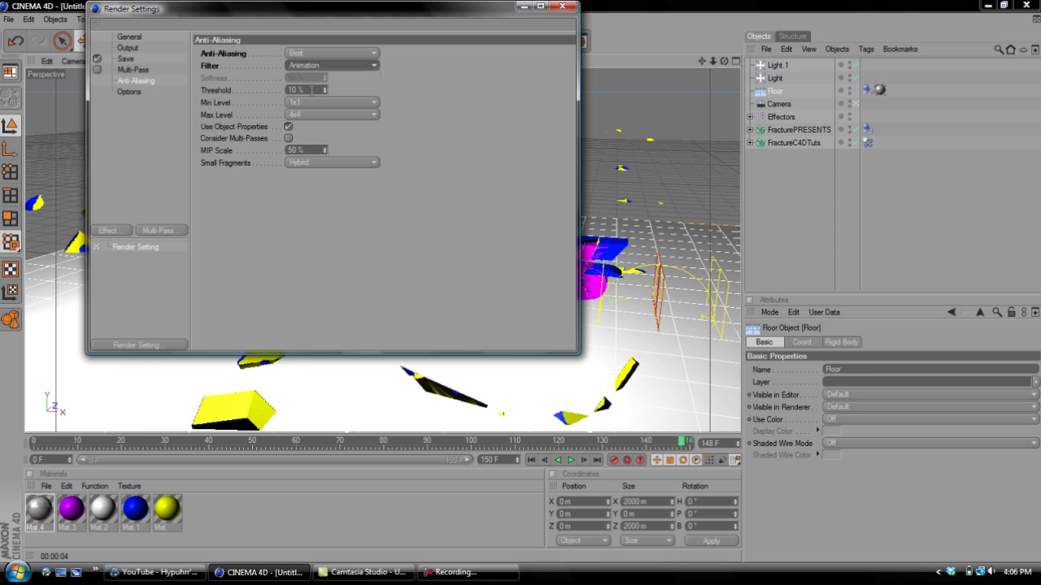
click(313, 114)
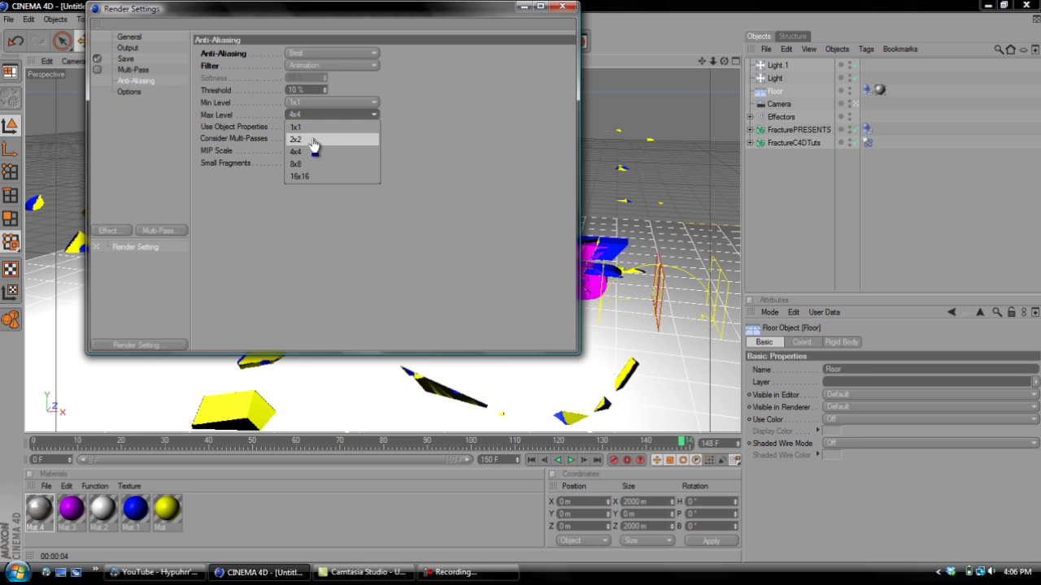
click(313, 142)
Check the Options page and Effect list without adding an effect, then close Render Settings.
click(147, 93)
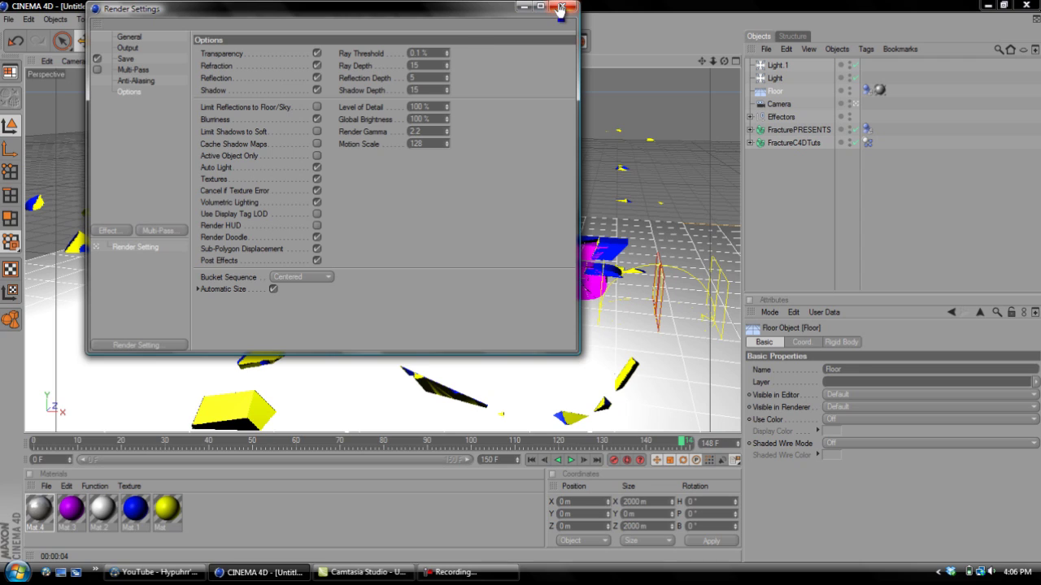
click(119, 233)
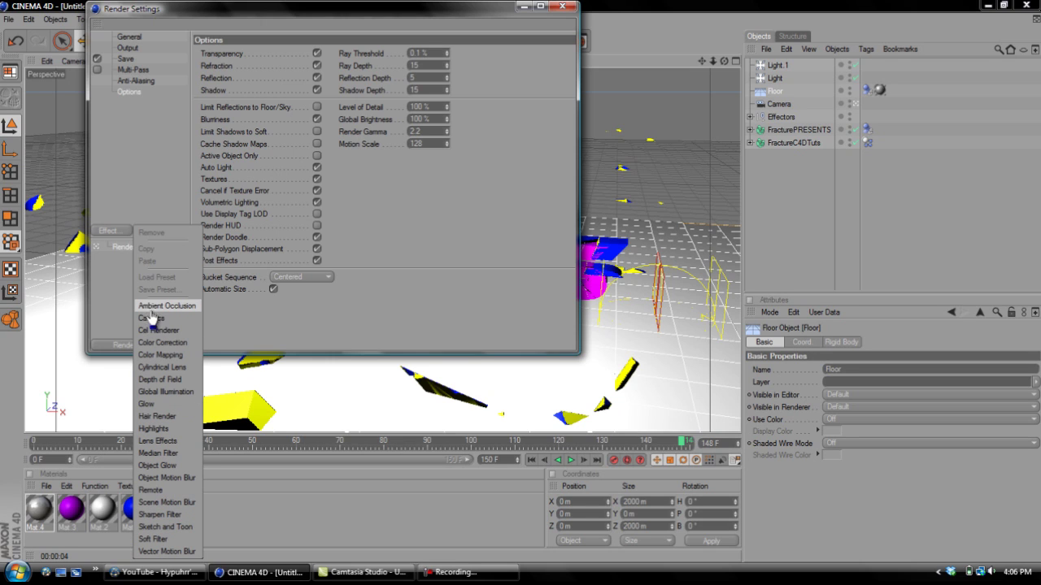
click(120, 294)
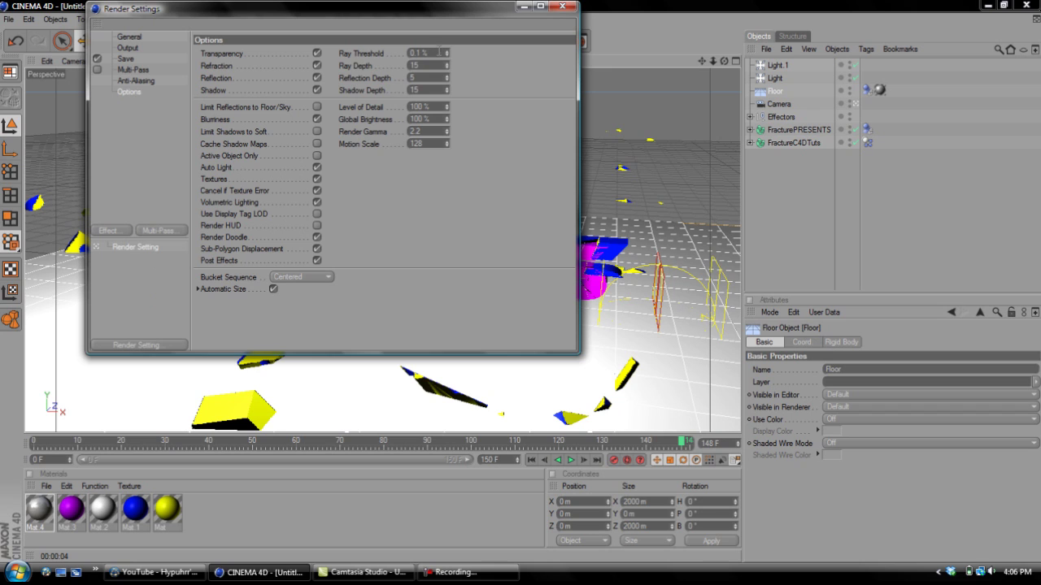
click(562, 8)
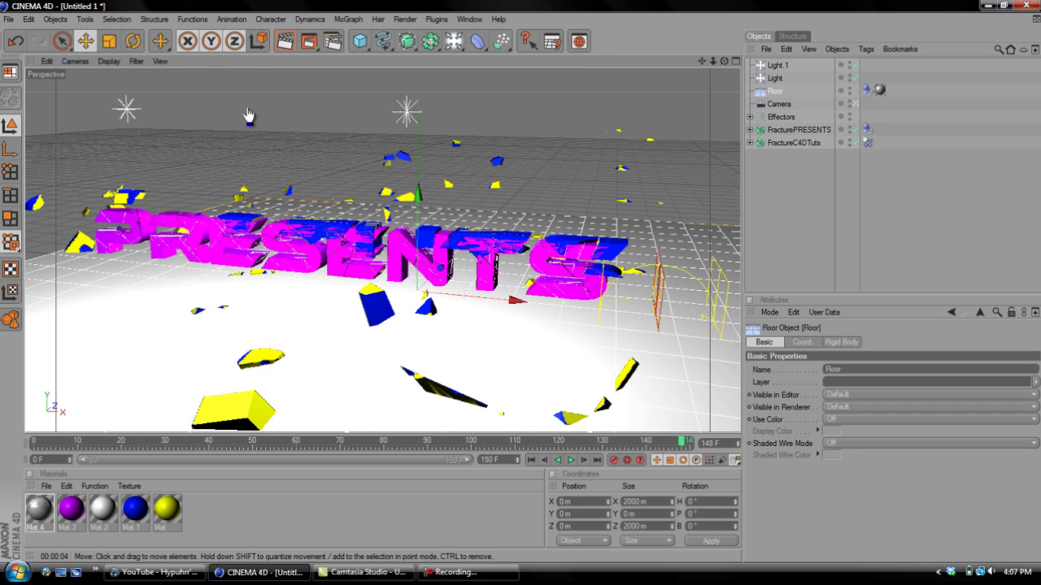